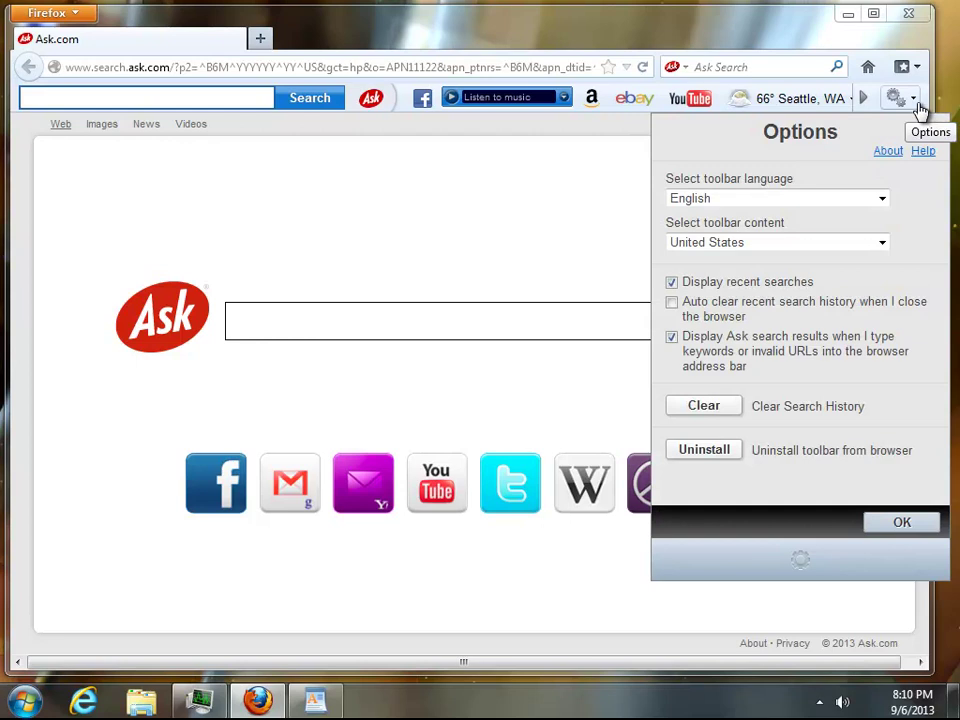
# - Check the version and publisher details in the Ask Toolbar's options, and close the options
pyautogui.click(127, 149)
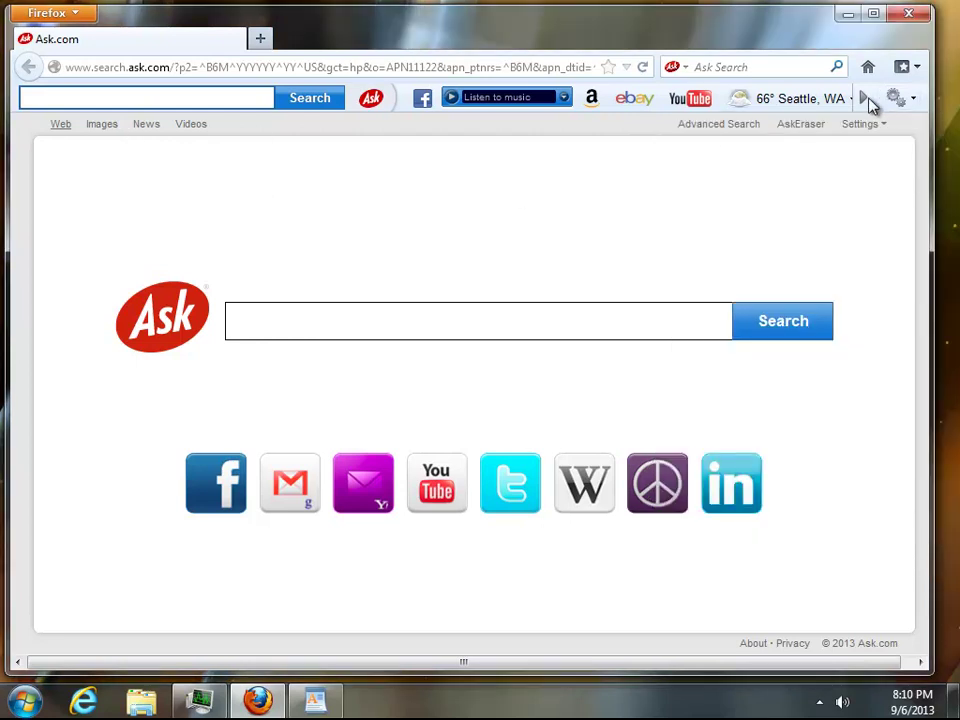
pyautogui.click(912, 102)
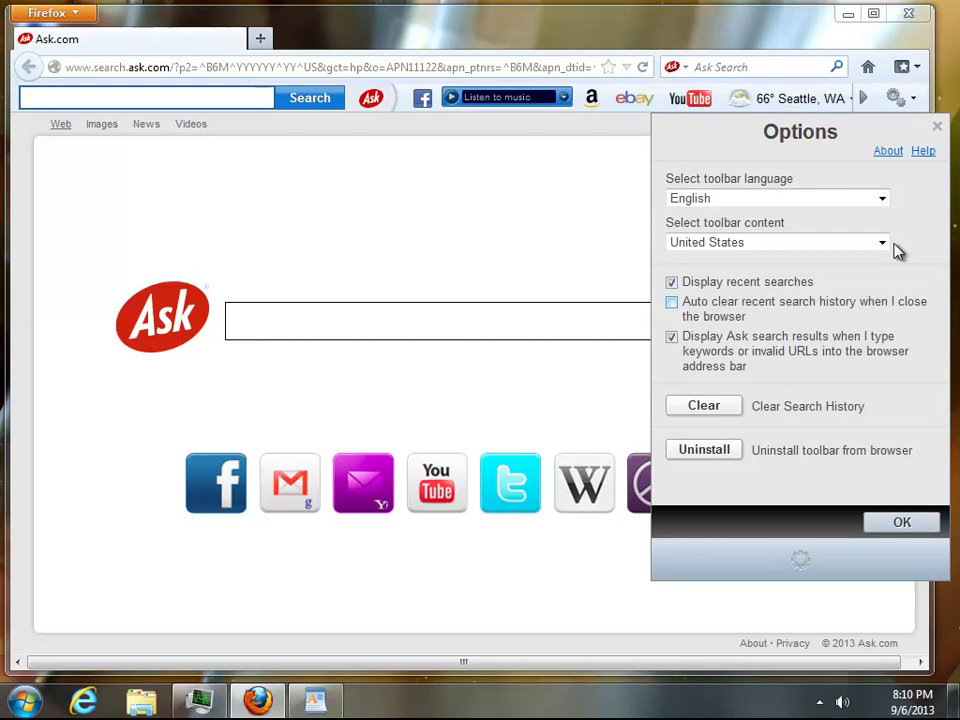
pyautogui.click(889, 152)
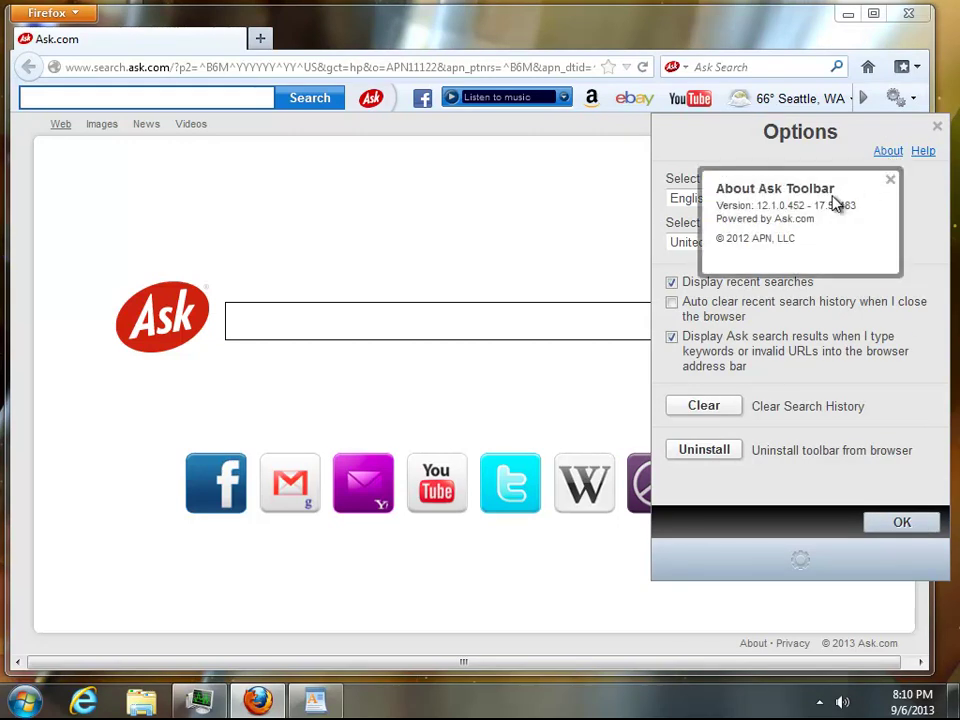
pyautogui.moveTo(846, 195); pyautogui.dragTo(716, 200)
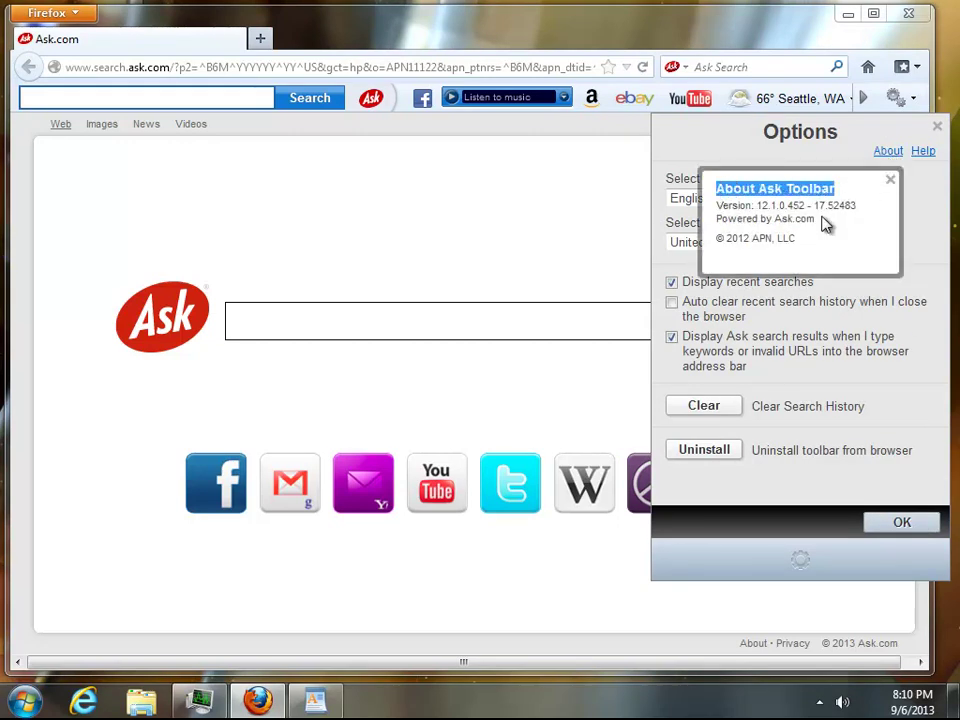
pyautogui.moveTo(857, 206); pyautogui.dragTo(799, 243)
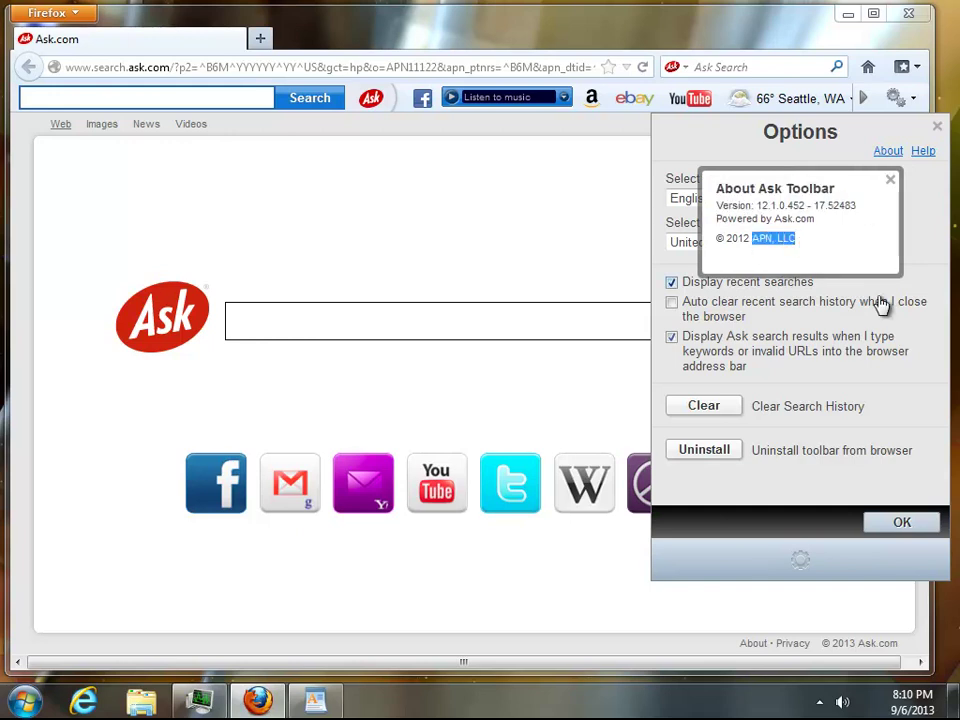
pyautogui.click(895, 182)
pyautogui.click(938, 127)
# - Minimize Firefox, switch to the WordPad document, and read through its note and six removal steps
pyautogui.click(874, 14)
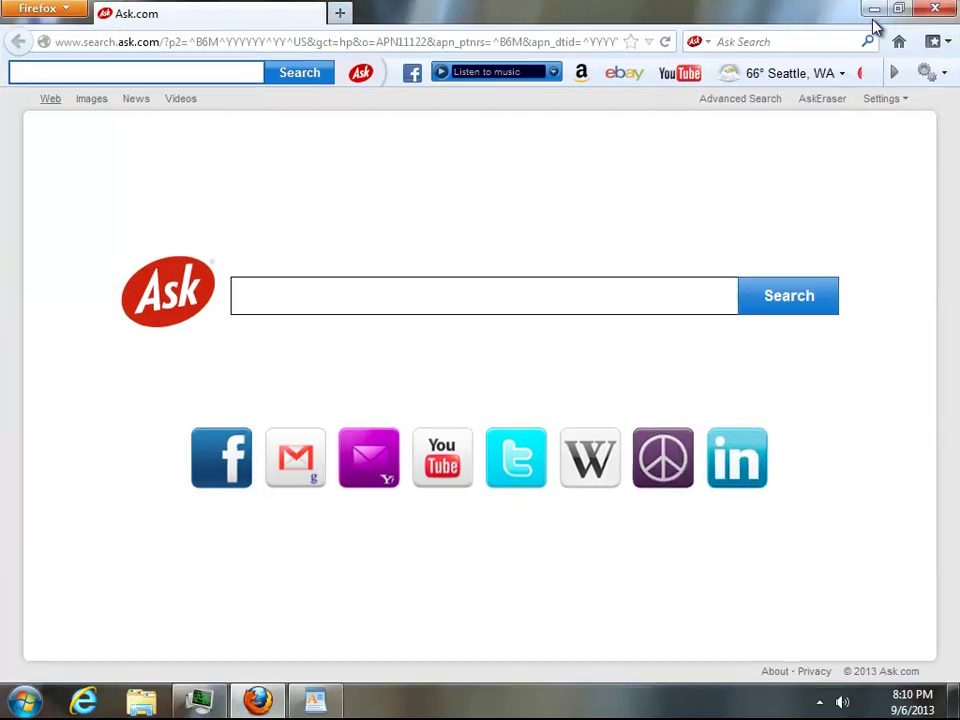
pyautogui.click(871, 14)
pyautogui.click(318, 700)
pyautogui.moveTo(624, 275); pyautogui.dragTo(119, 232)
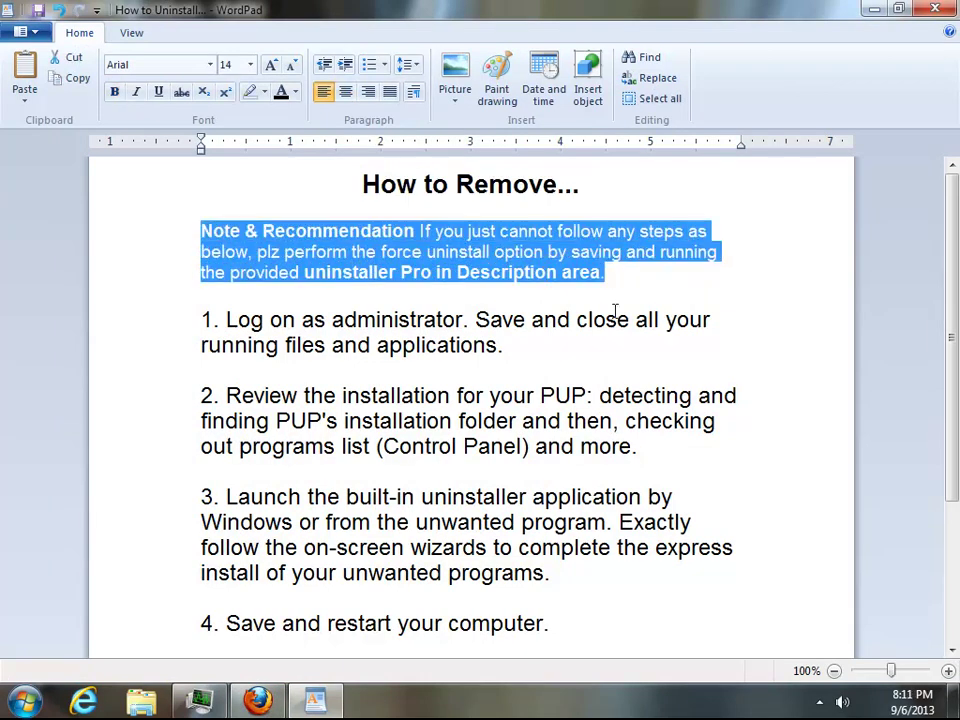
pyautogui.moveTo(557, 350); pyautogui.dragTo(150, 322)
pyautogui.moveTo(634, 456); pyautogui.dragTo(107, 403)
pyautogui.scroll(-2, 566, 514)
pyautogui.moveTo(566, 514); pyautogui.dragTo(145, 425)
pyautogui.scroll(-2, 350, 520)
pyautogui.click(589, 420)
pyautogui.moveTo(589, 420); pyautogui.dragTo(114, 414)
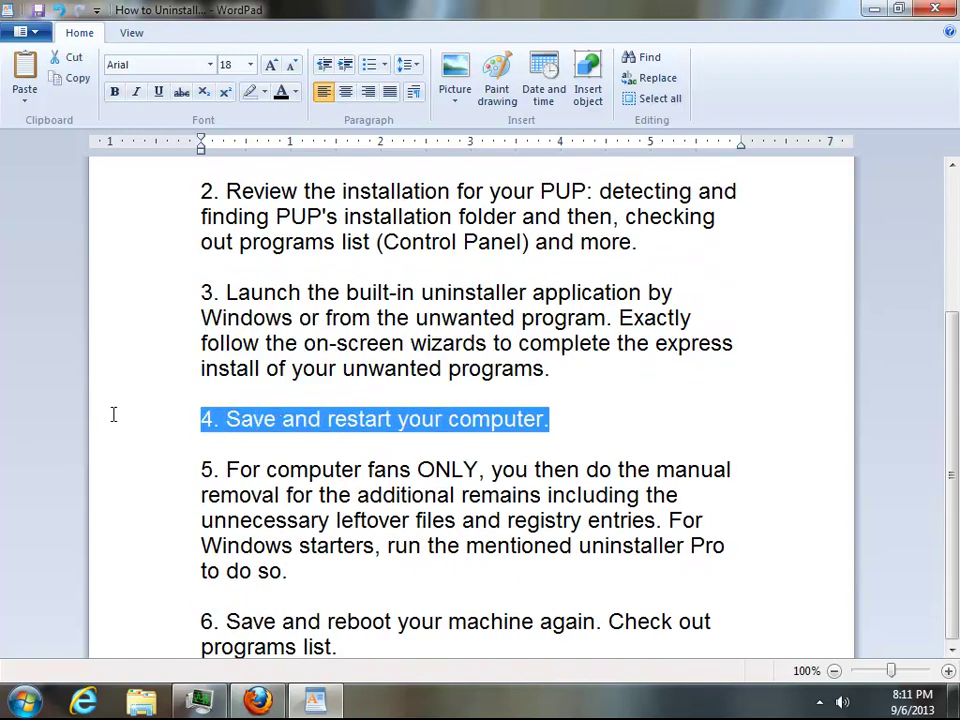
pyautogui.moveTo(374, 602); pyautogui.dragTo(180, 456)
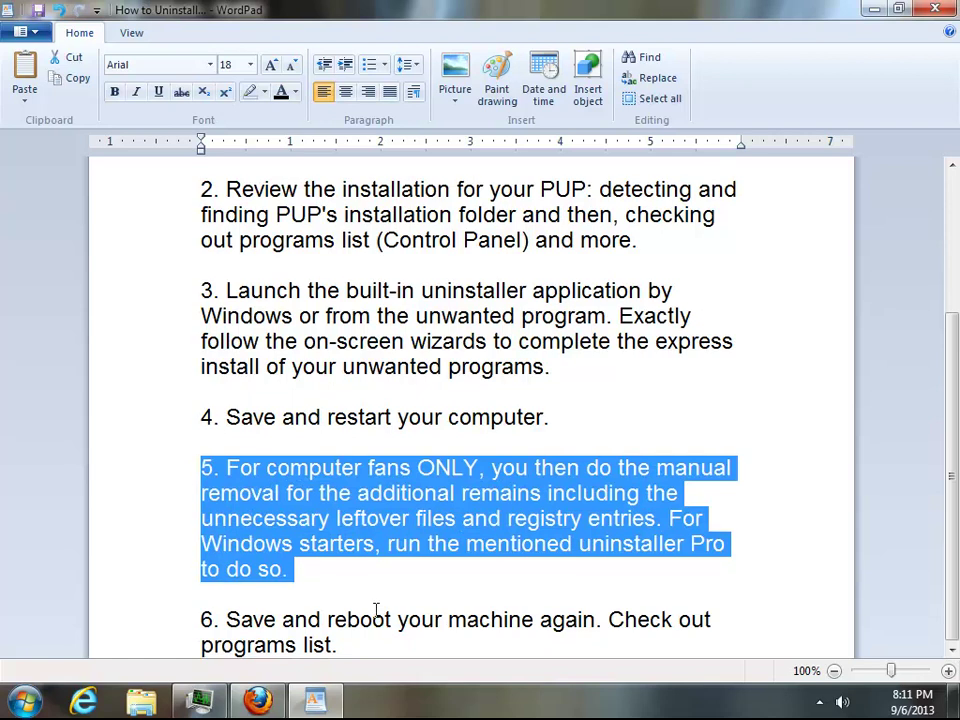
pyautogui.moveTo(366, 648); pyautogui.dragTo(178, 604)
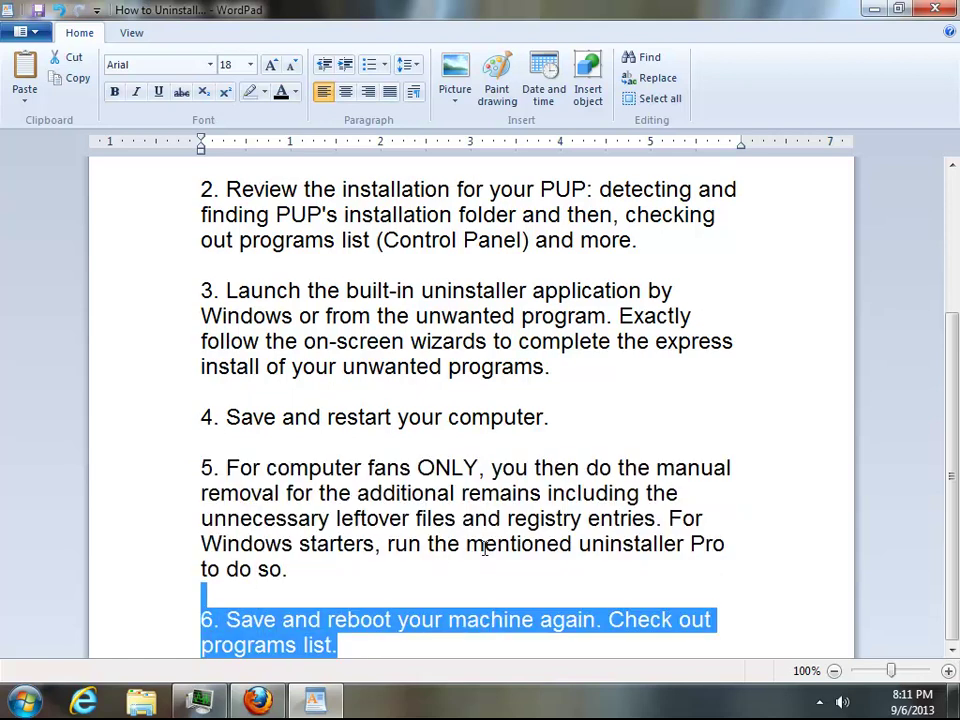
pyautogui.scroll(3, 647, 400)
pyautogui.moveTo(951, 221); pyautogui.dragTo(953, 380)
pyautogui.click(580, 362)
pyautogui.scroll(3, 581, 360)
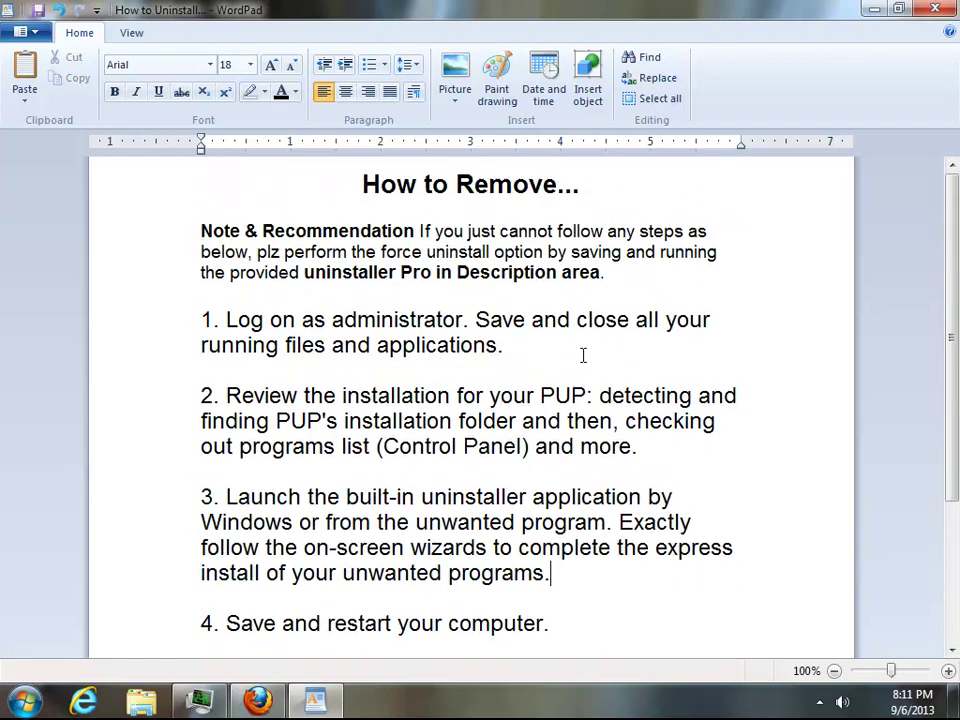
# - Close the WordPad document and Firefox, and refresh the desktop
pyautogui.click(946, 15)
pyautogui.rightClick(470, 253)
pyautogui.click(505, 311)
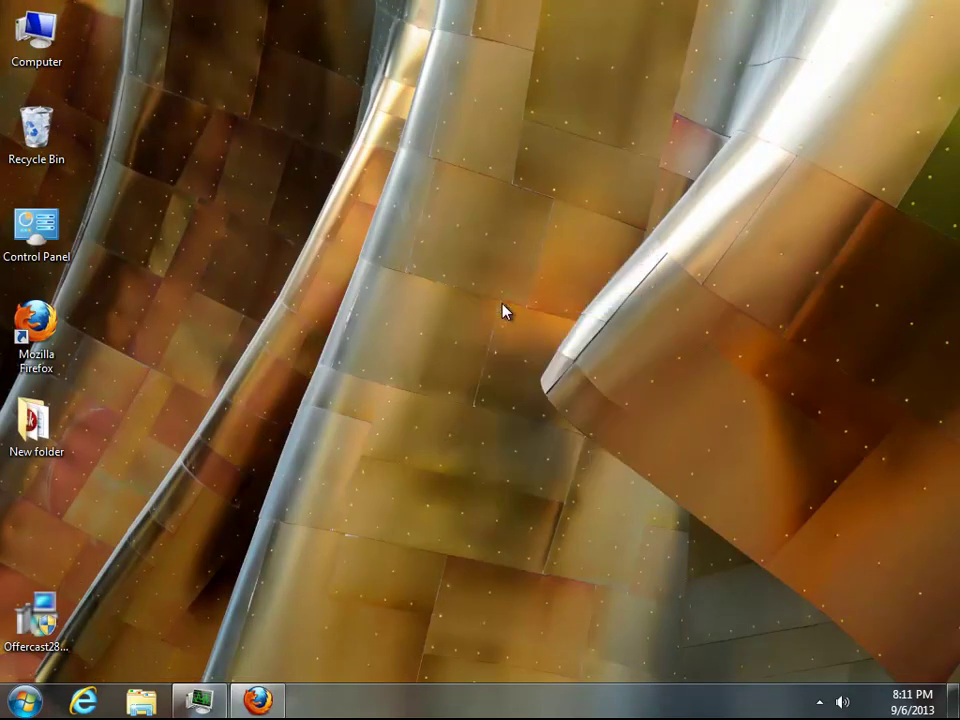
pyautogui.click(257, 699)
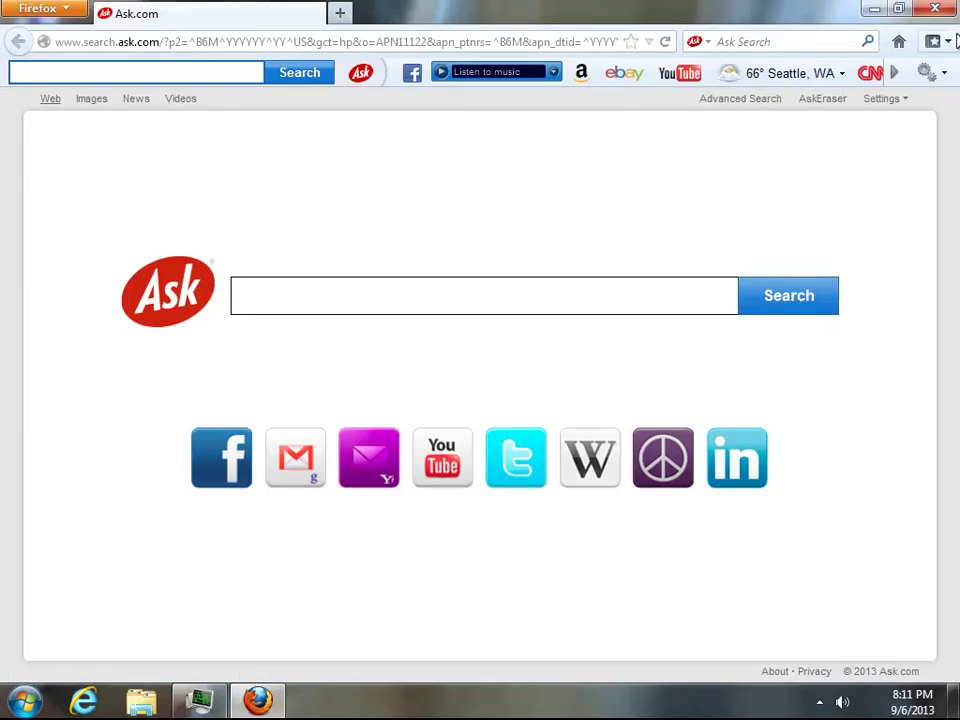
pyautogui.click(935, 10)
pyautogui.rightClick(393, 351)
pyautogui.click(422, 403)
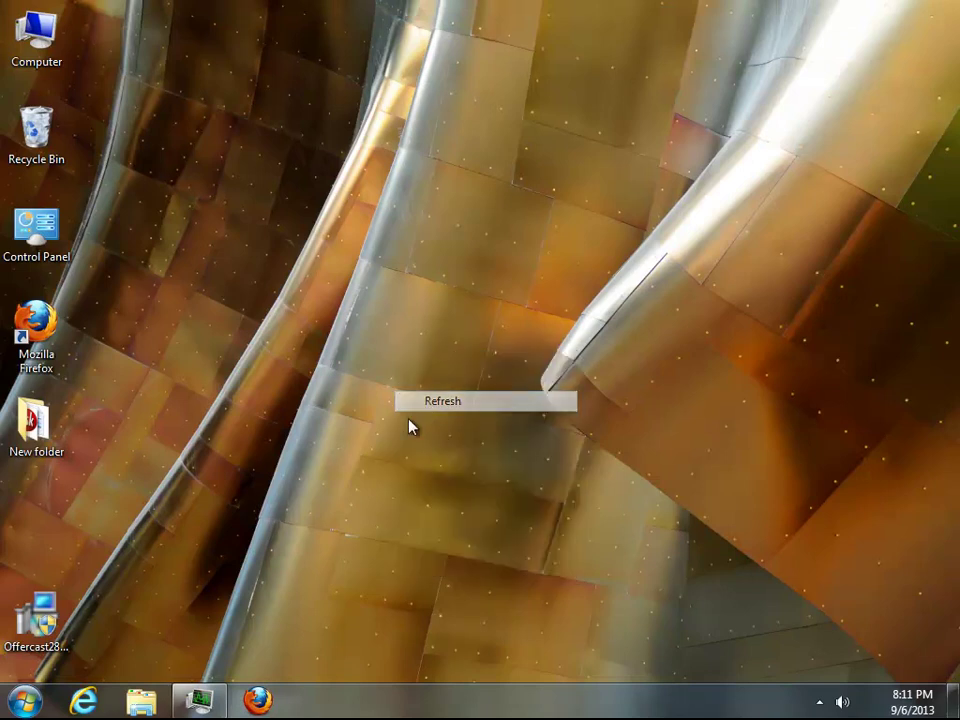
# - In Task Manager, open the file location of the Ask Toolbar Notifier process TBNotifier.exe, and close Task Manager
pyautogui.click(199, 699)
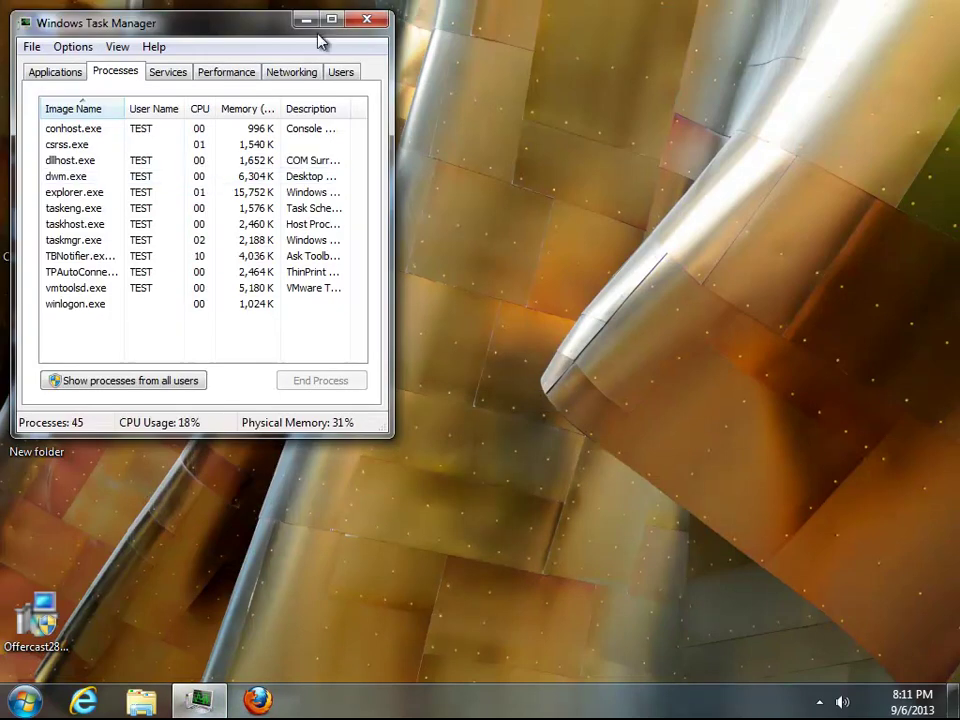
pyautogui.click(331, 19)
pyautogui.moveTo(333, 84); pyautogui.dragTo(490, 92)
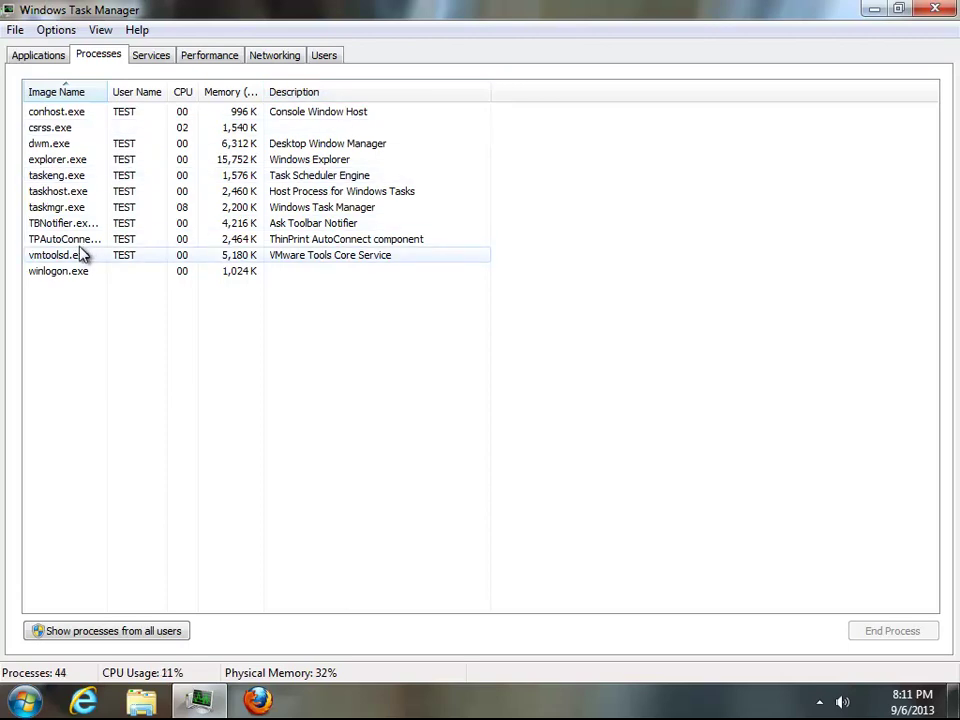
pyautogui.click(36, 223)
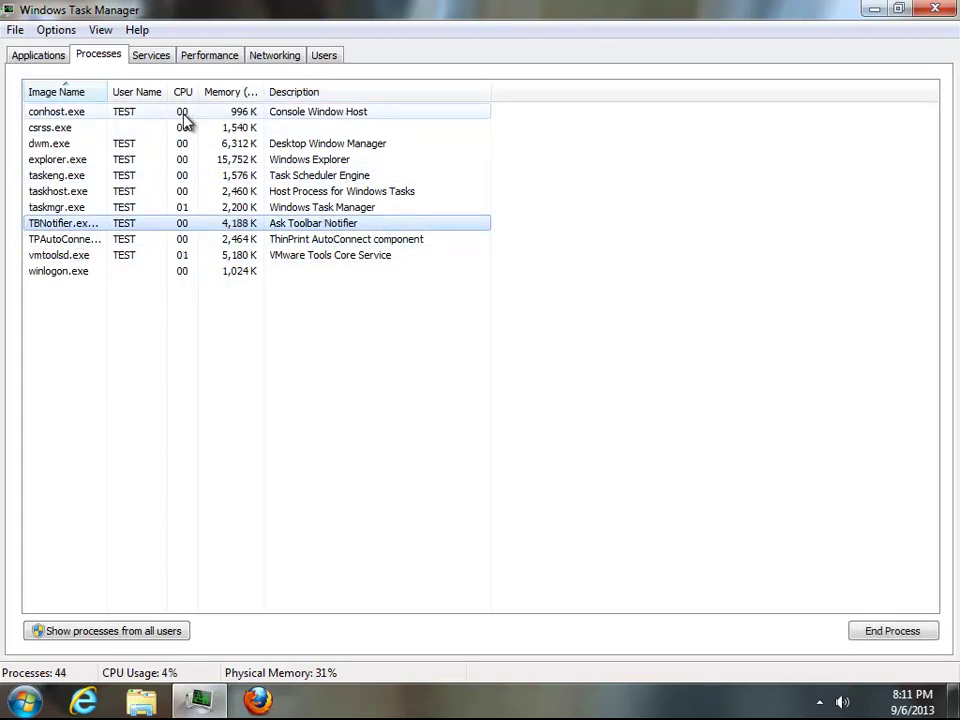
pyautogui.rightClick(85, 225)
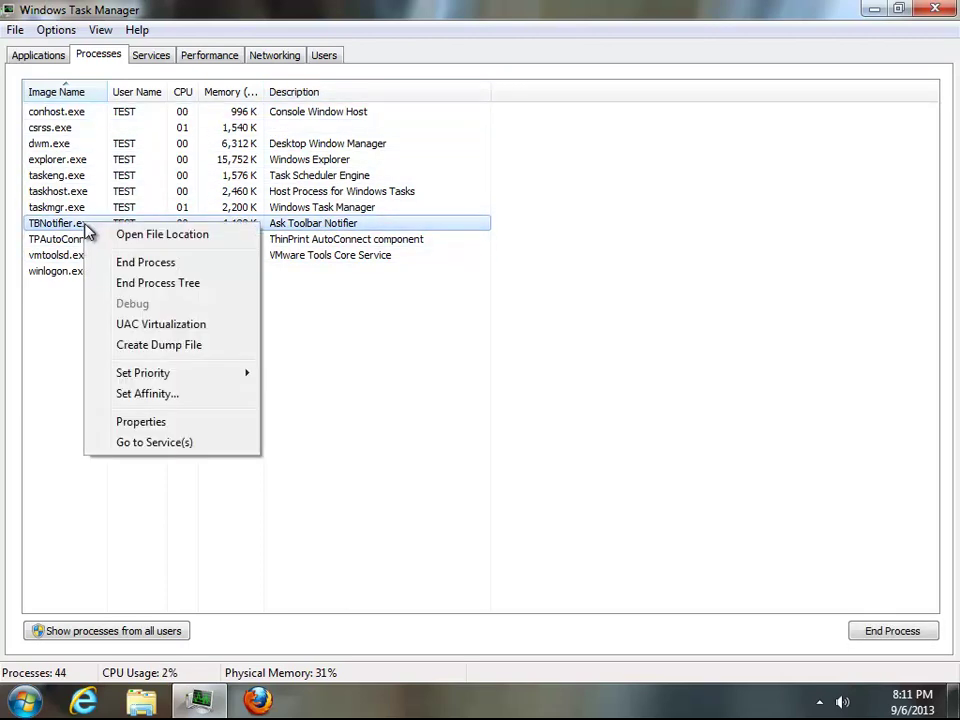
pyautogui.click(174, 233)
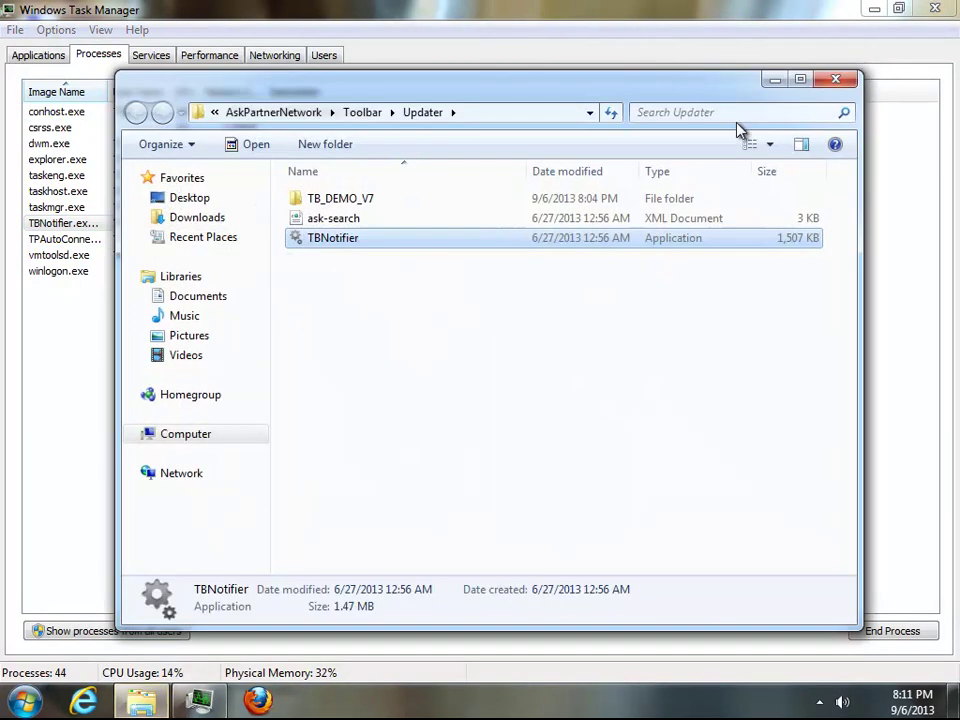
pyautogui.click(935, 8)
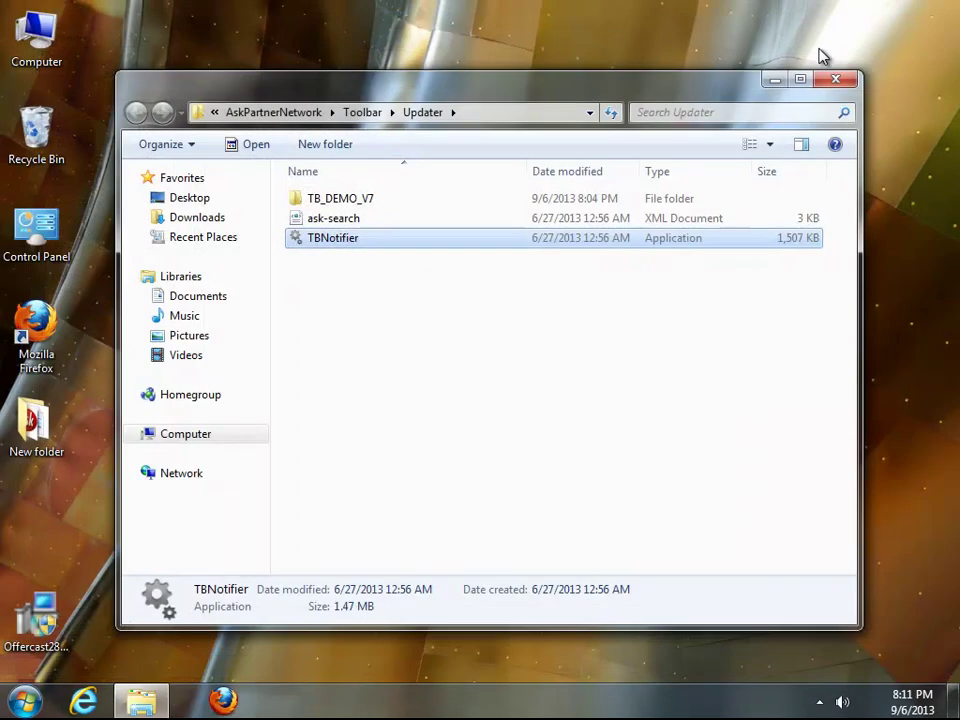
# - Inspect the combined properties of the Ask.com and AskPartnerNetwork folders in Program Files (x86)
pyautogui.click(280, 115)
pyautogui.click(365, 114)
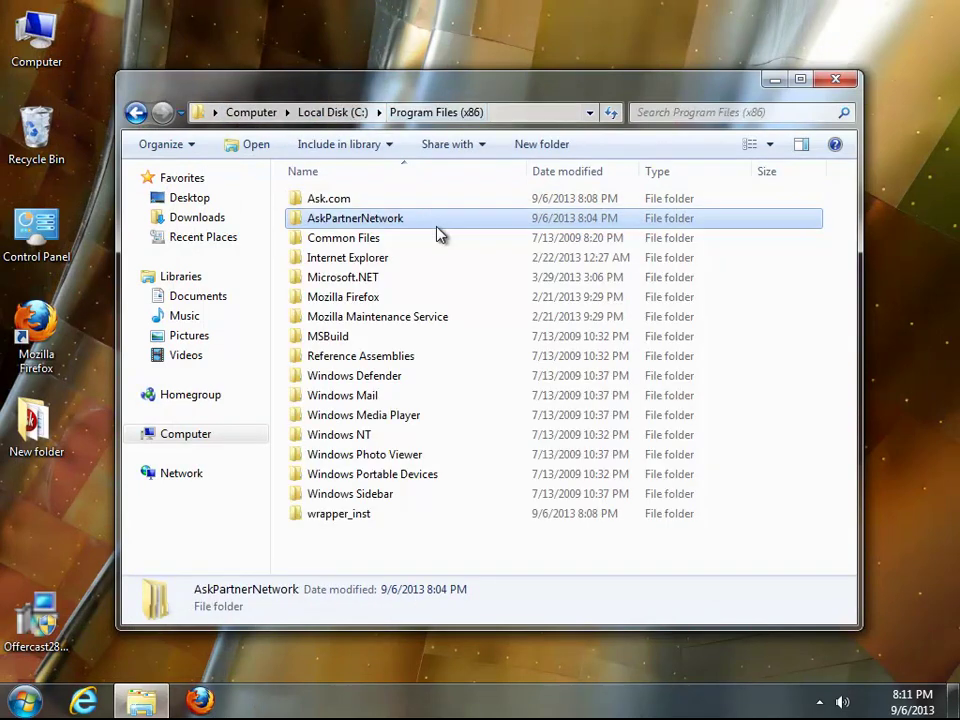
pyautogui.keyDown('ctrl'); pyautogui.click(345, 201); pyautogui.keyUp('ctrl')
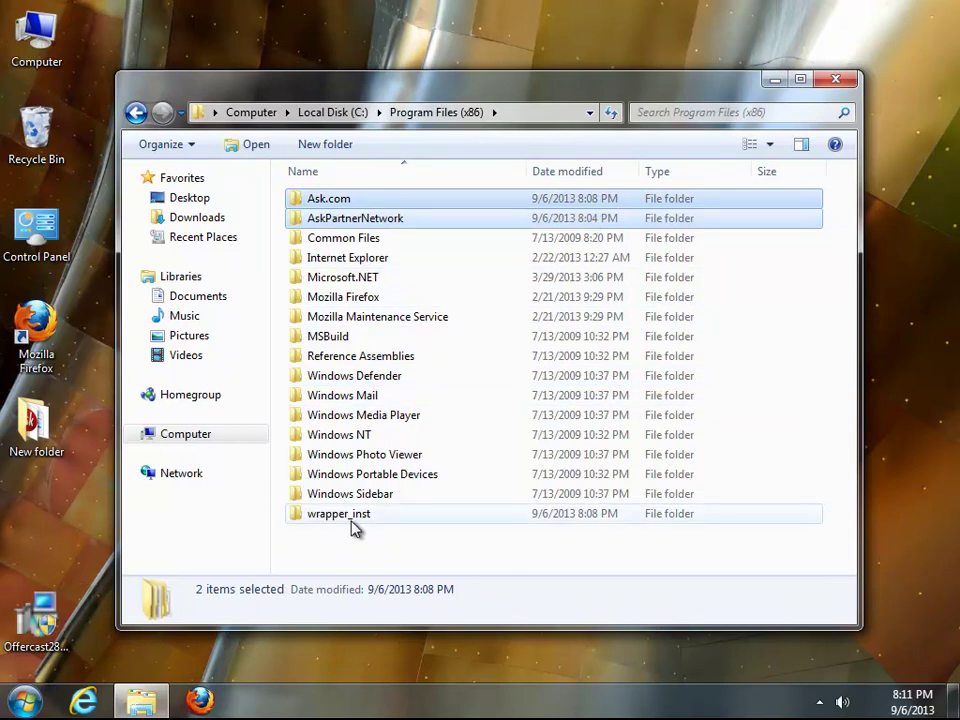
pyautogui.rightClick(387, 230)
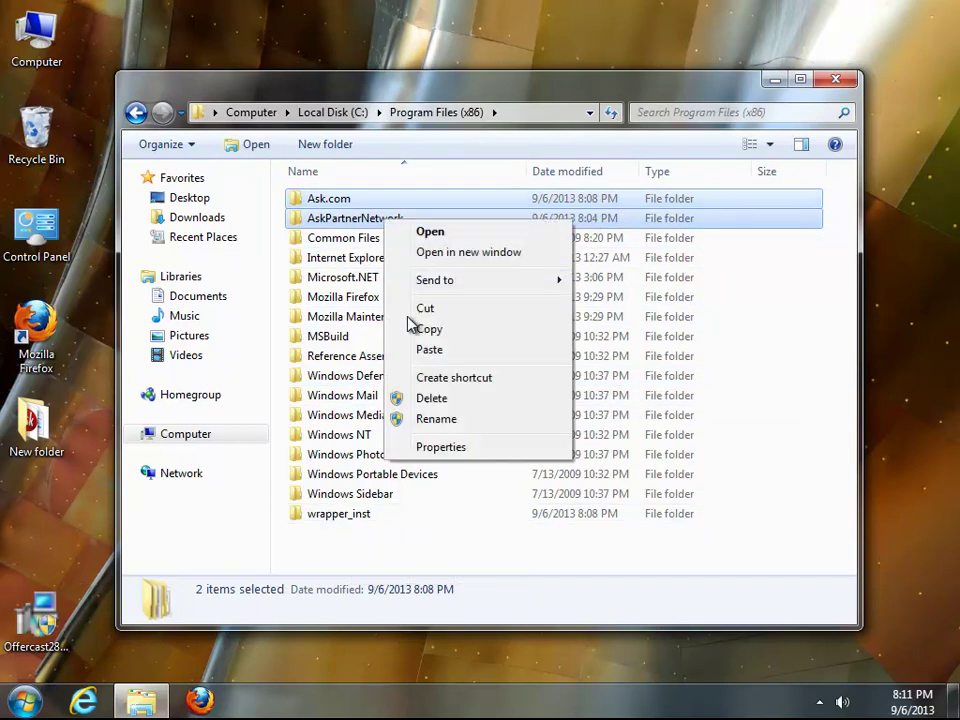
pyautogui.click(433, 446)
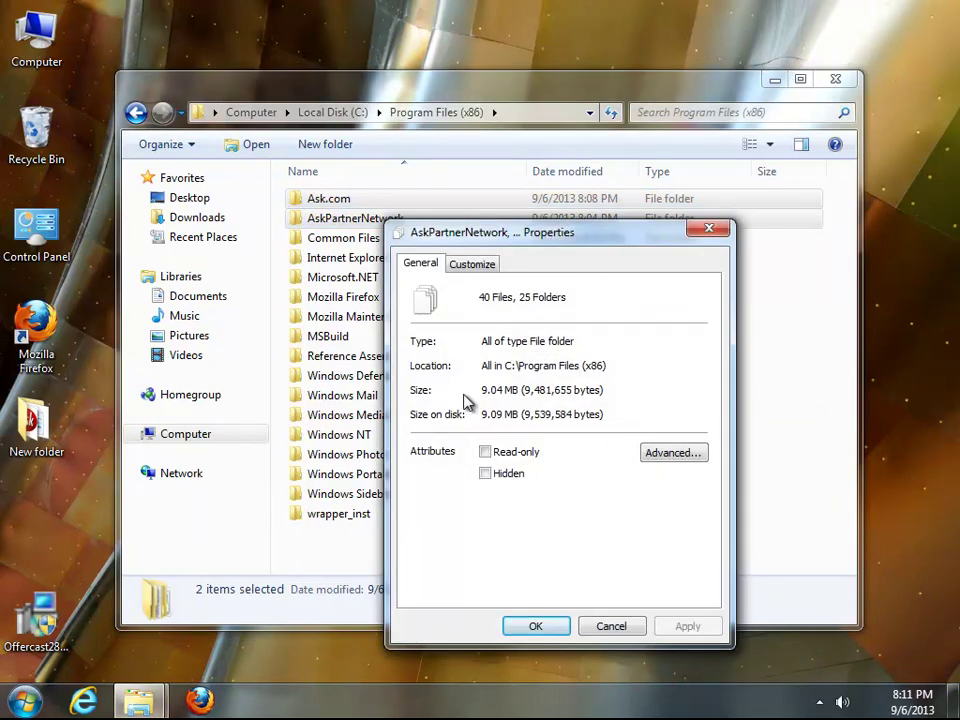
pyautogui.click(612, 628)
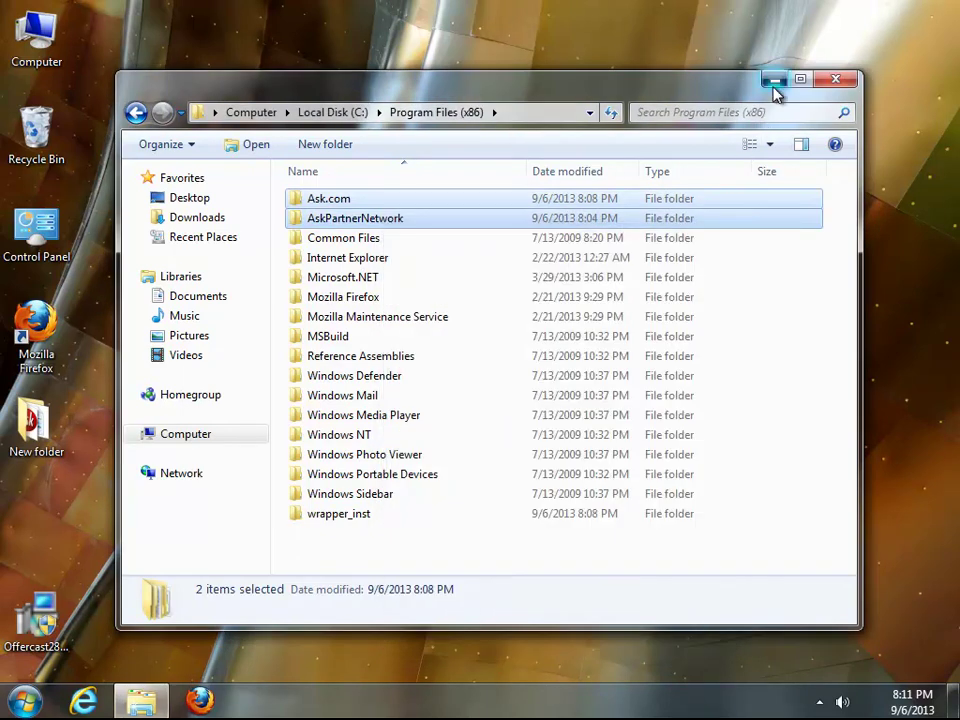
# - Minimize the folder window and open the Control Panel's list of installed programs in a maximized window
pyautogui.click(775, 79)
pyautogui.doubleClick(36, 232)
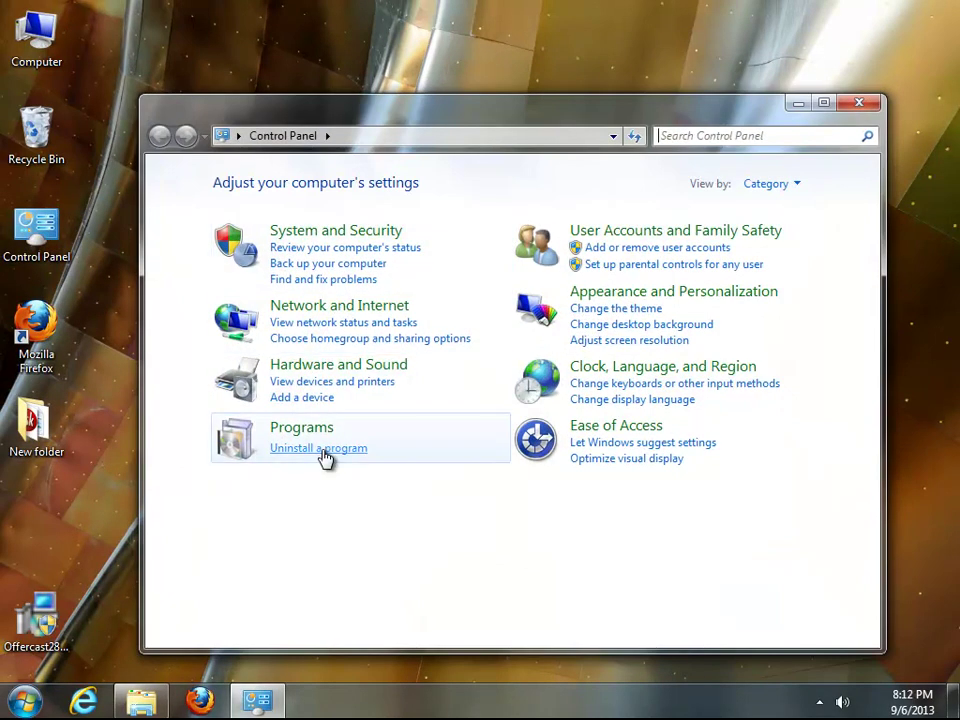
pyautogui.click(321, 449)
pyautogui.click(822, 103)
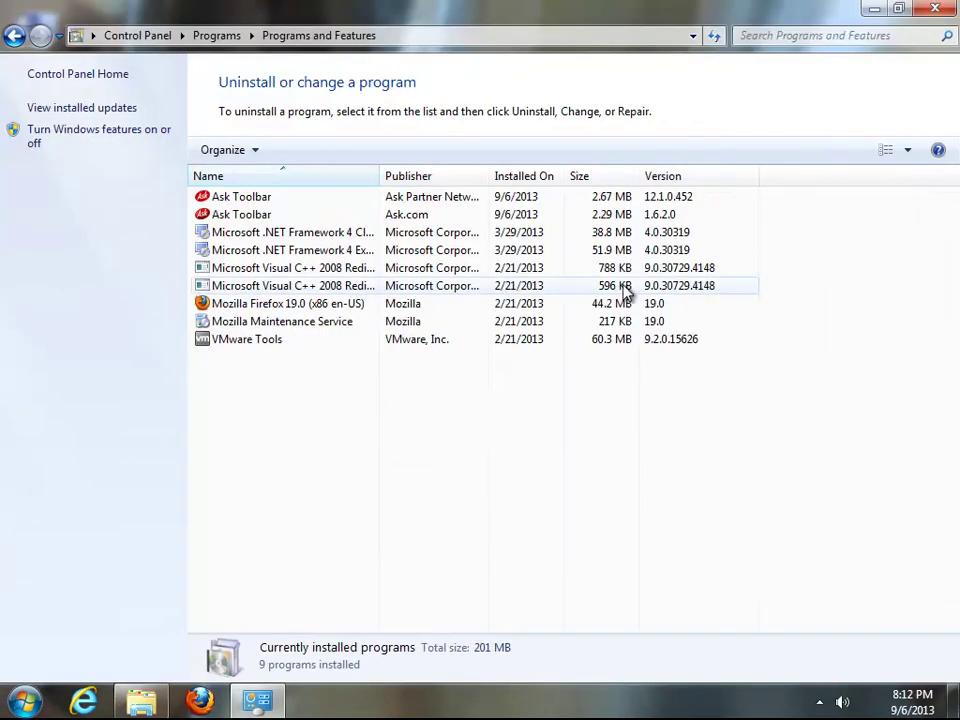
# - Widen the Publisher column, uninstall the Ask Toolbar published by Ask.com, and refresh the program list
pyautogui.click(273, 204)
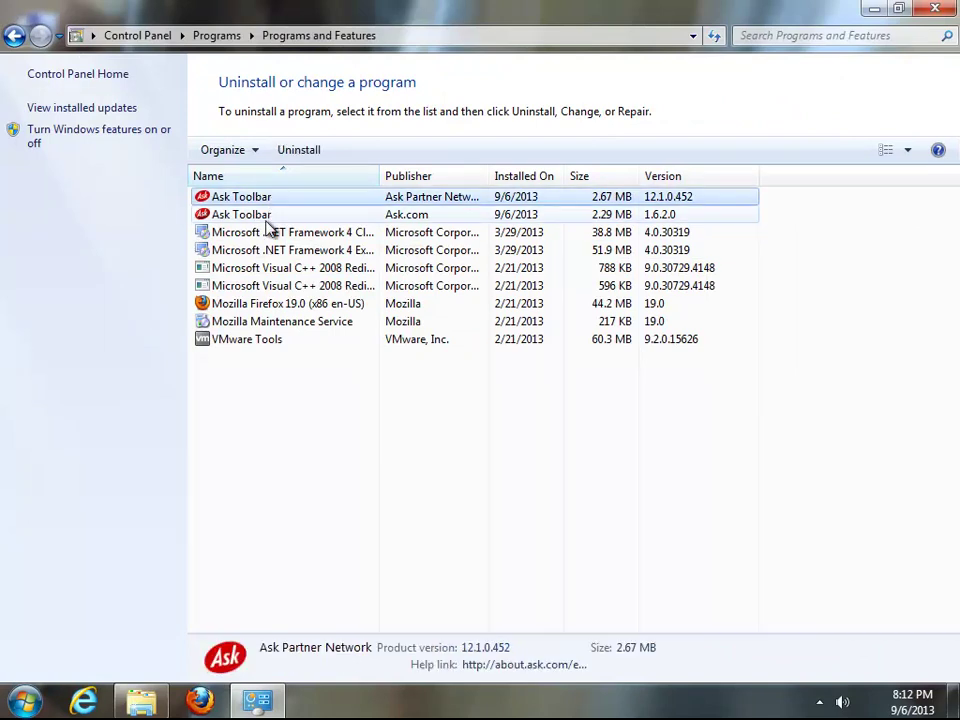
pyautogui.click(268, 216)
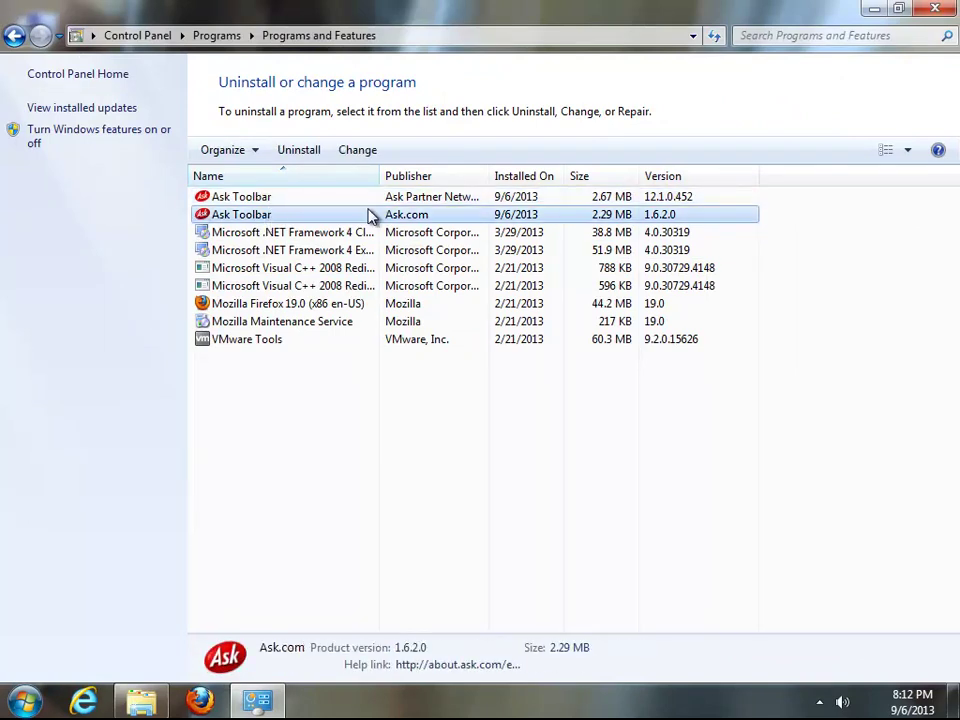
pyautogui.moveTo(490, 176); pyautogui.dragTo(519, 176)
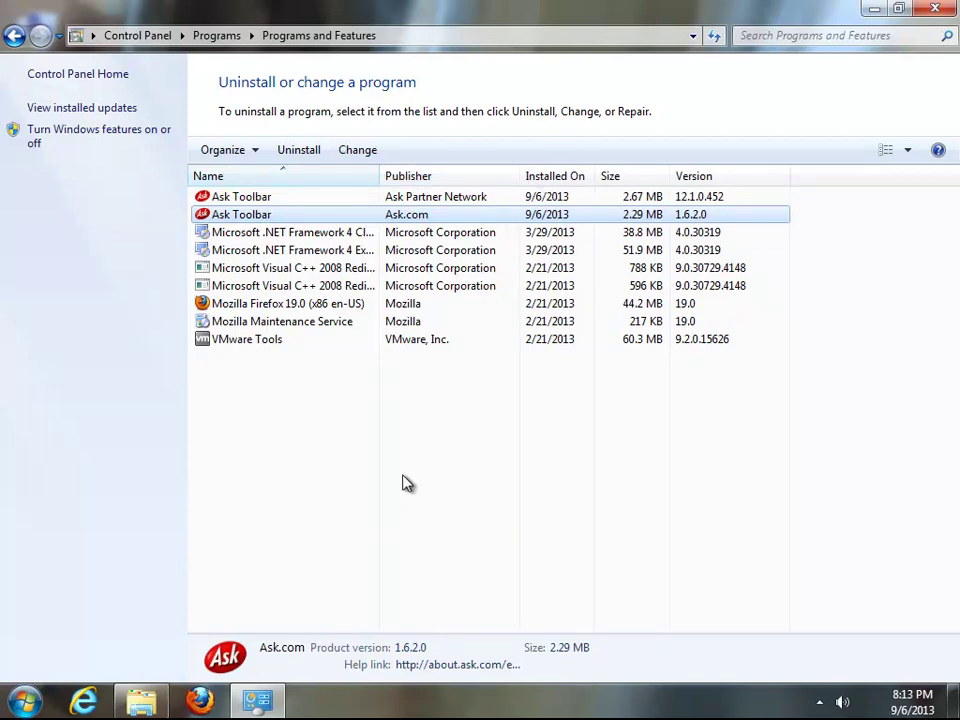
pyautogui.click(295, 160)
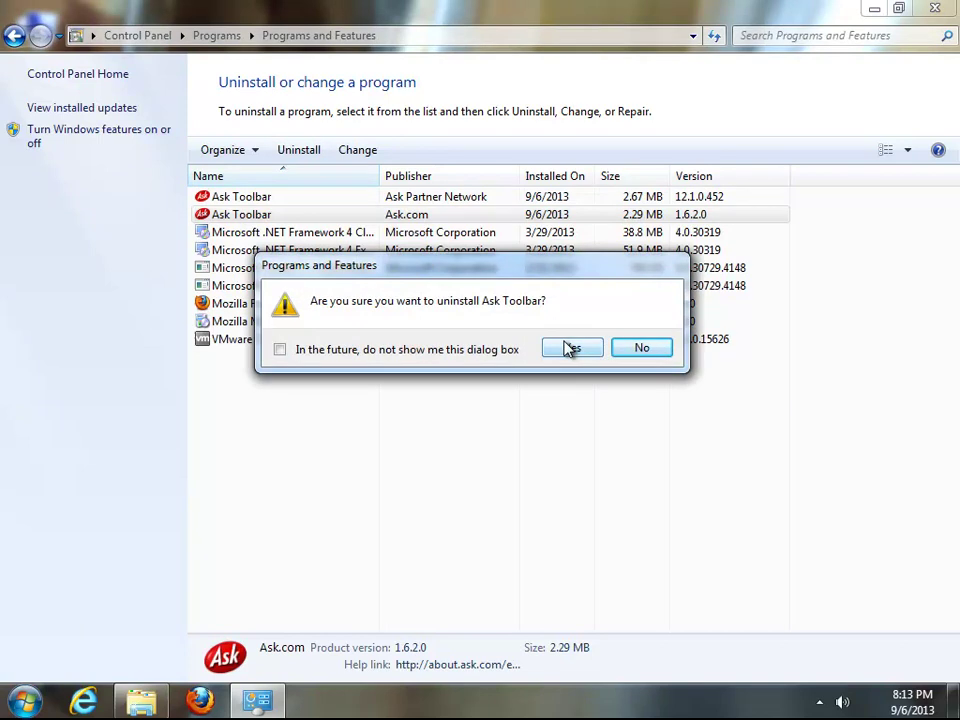
pyautogui.click(570, 349)
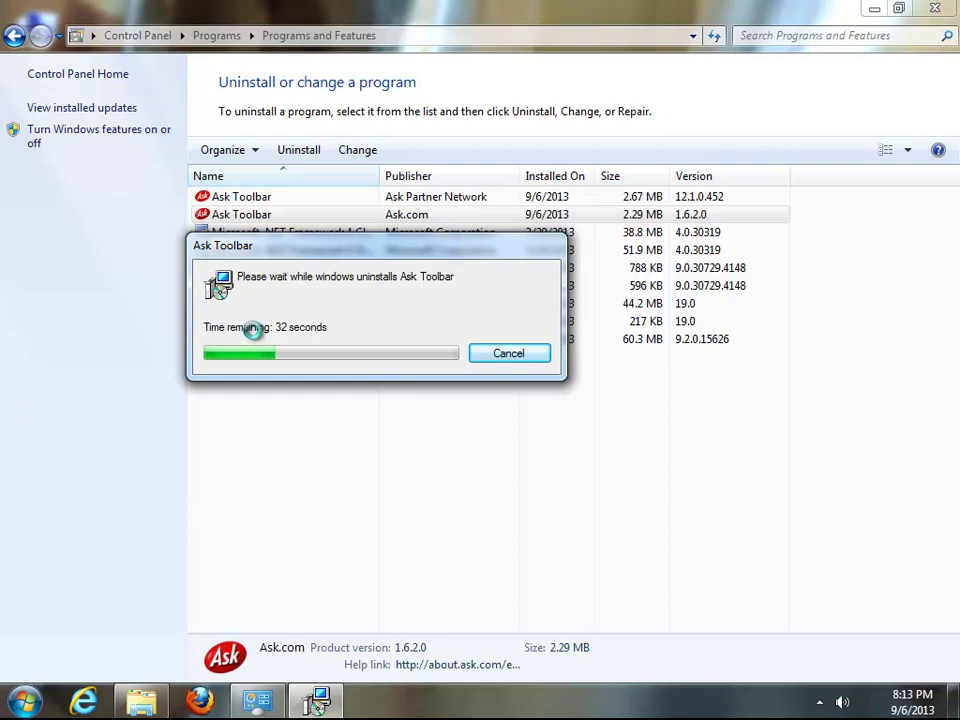
pyautogui.rightClick(266, 372)
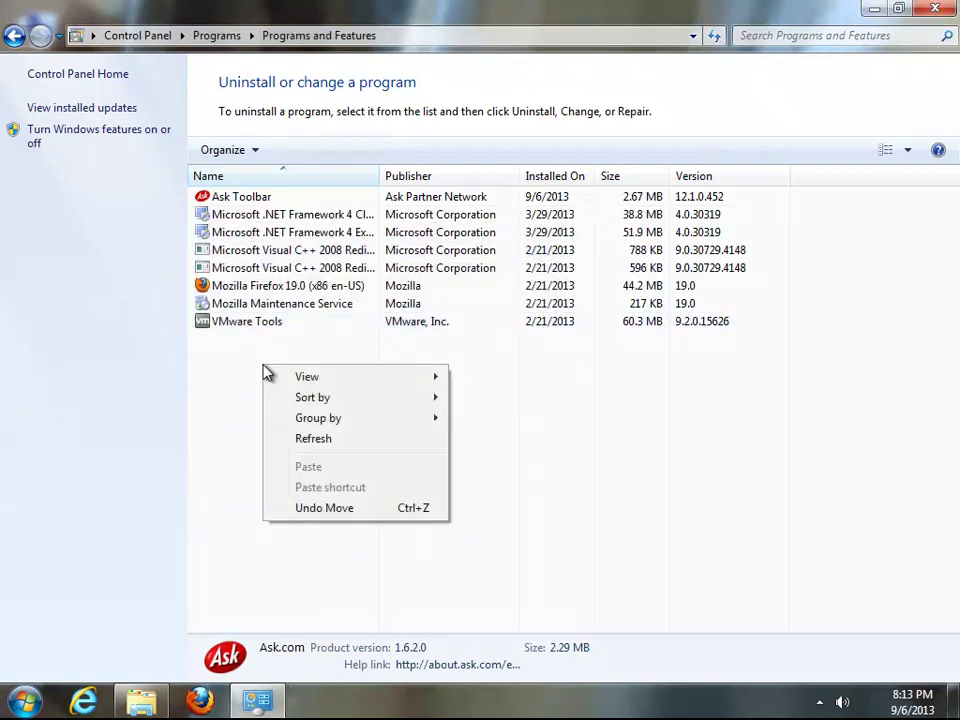
pyautogui.click(302, 438)
# - Start uninstalling the Ask Toolbar published by Ask Partner Network and confirm the removal
pyautogui.click(262, 198)
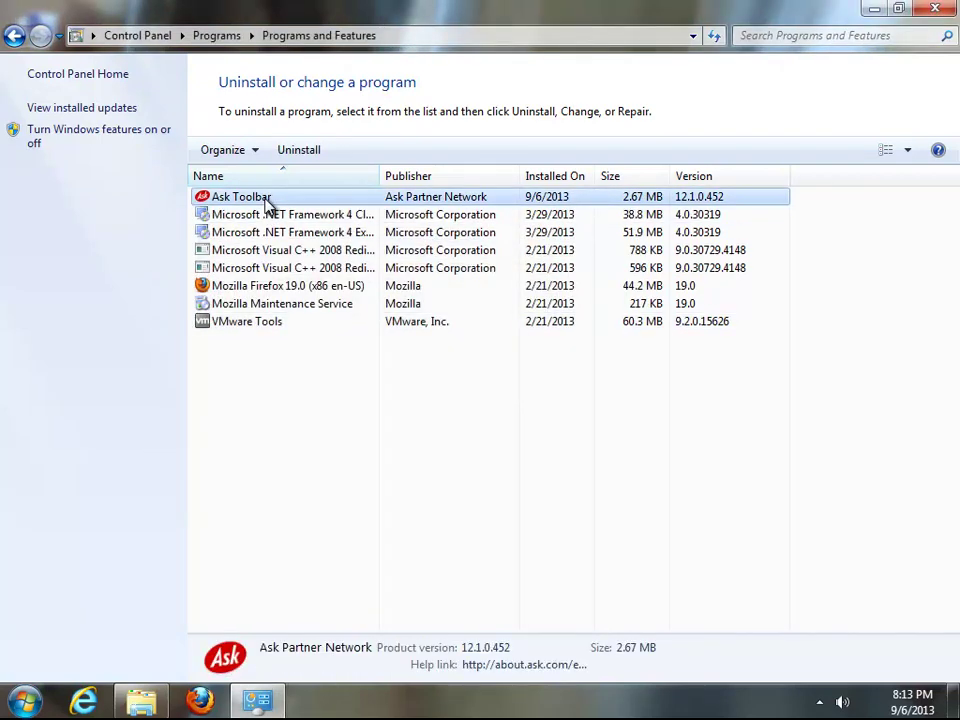
pyautogui.doubleClick(268, 200)
pyautogui.click(572, 349)
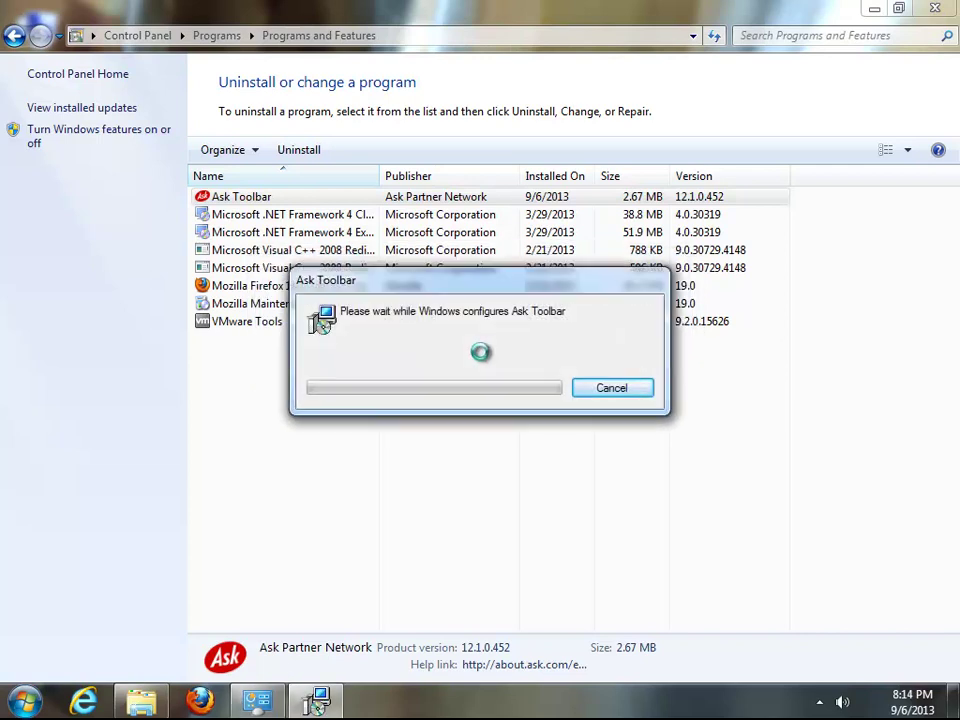
# - Dismiss the Ask Toolbar uninstall notice, refresh the list of installed programs, and close the Control Panel
pyautogui.moveTo(523, 284); pyautogui.dragTo(417, 234)
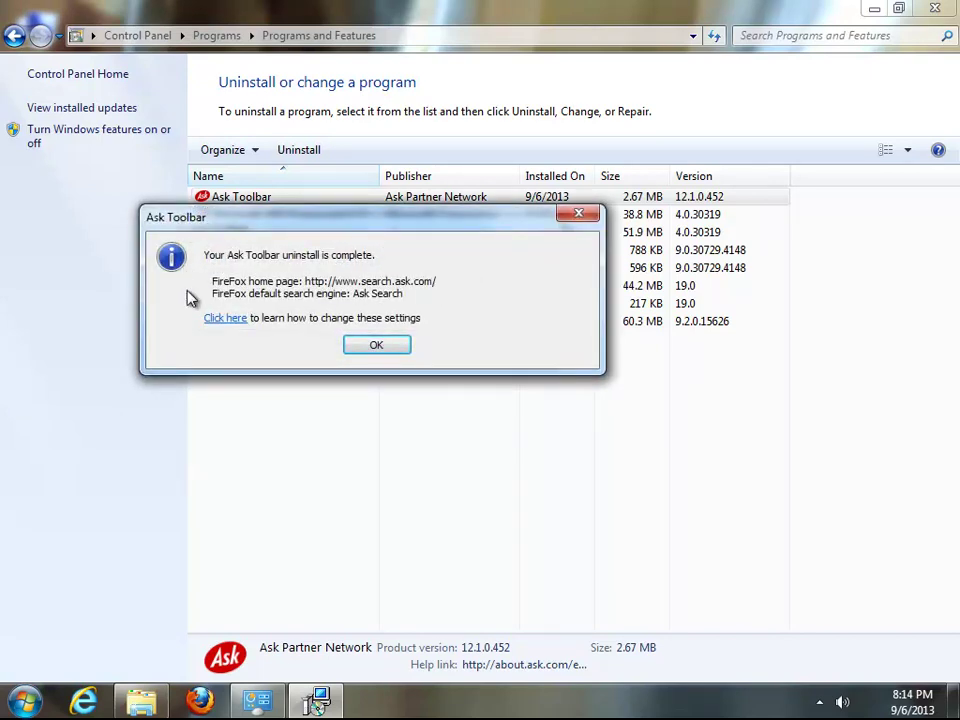
pyautogui.click(393, 347)
pyautogui.rightClick(277, 344)
pyautogui.click(319, 408)
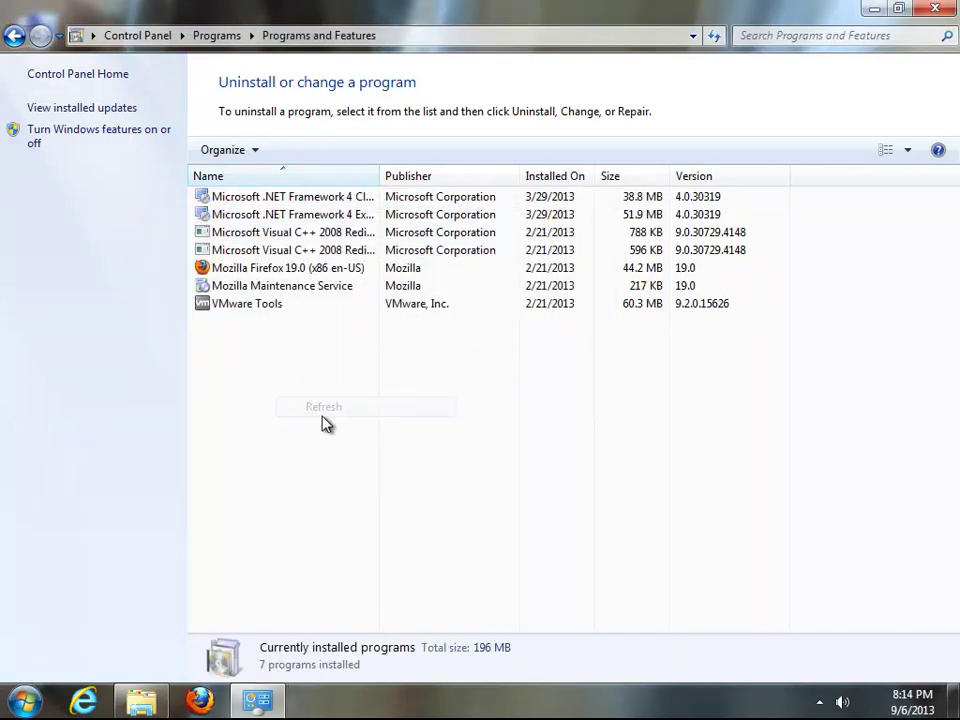
pyautogui.click(935, 9)
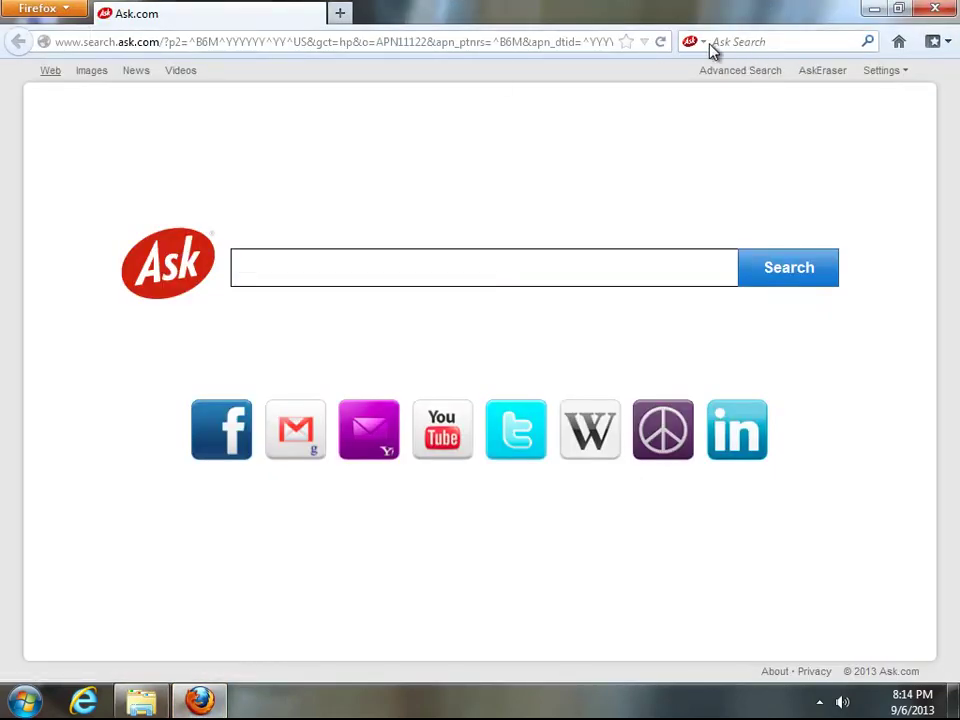
# - Remove Ask Search from Firefox's list of installed search engines and save the change
pyautogui.click(710, 46)
pyautogui.click(720, 240)
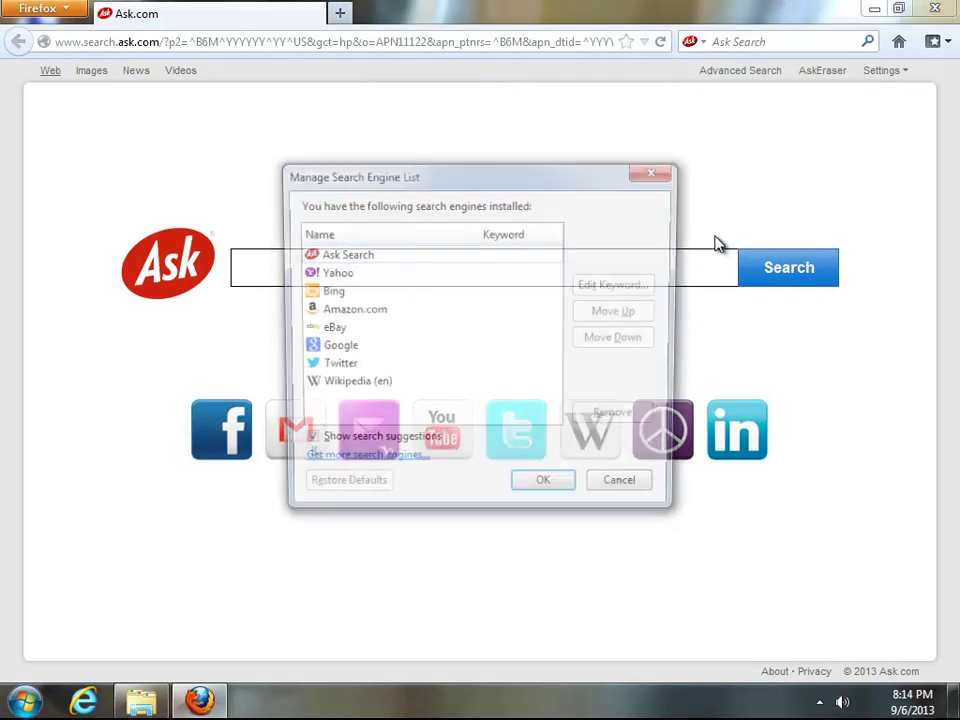
pyautogui.click(337, 256)
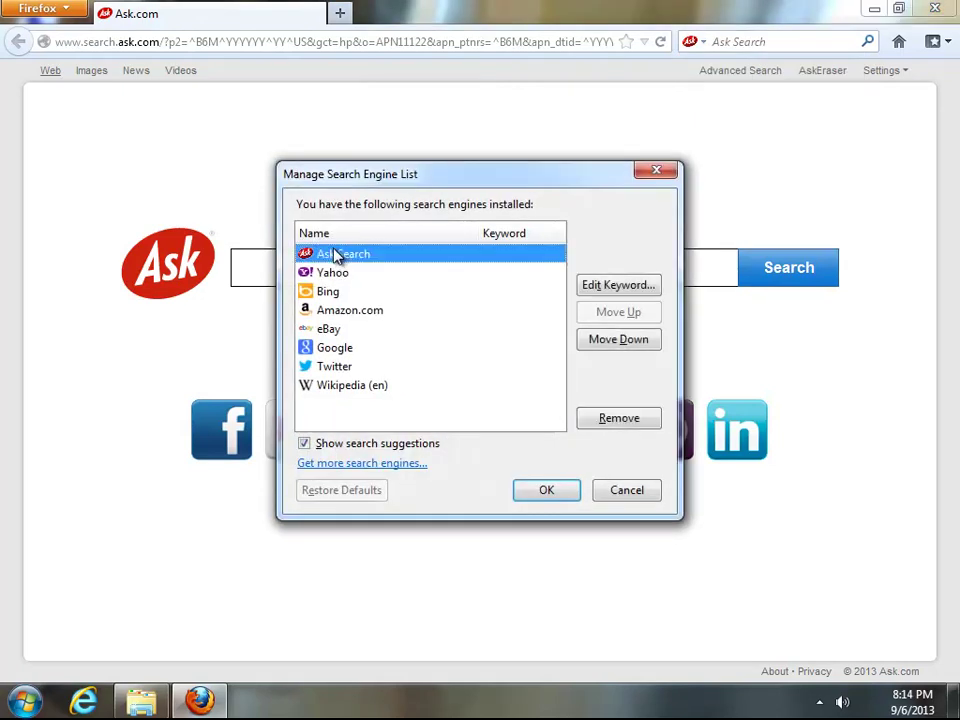
pyautogui.click(630, 420)
pyautogui.click(555, 494)
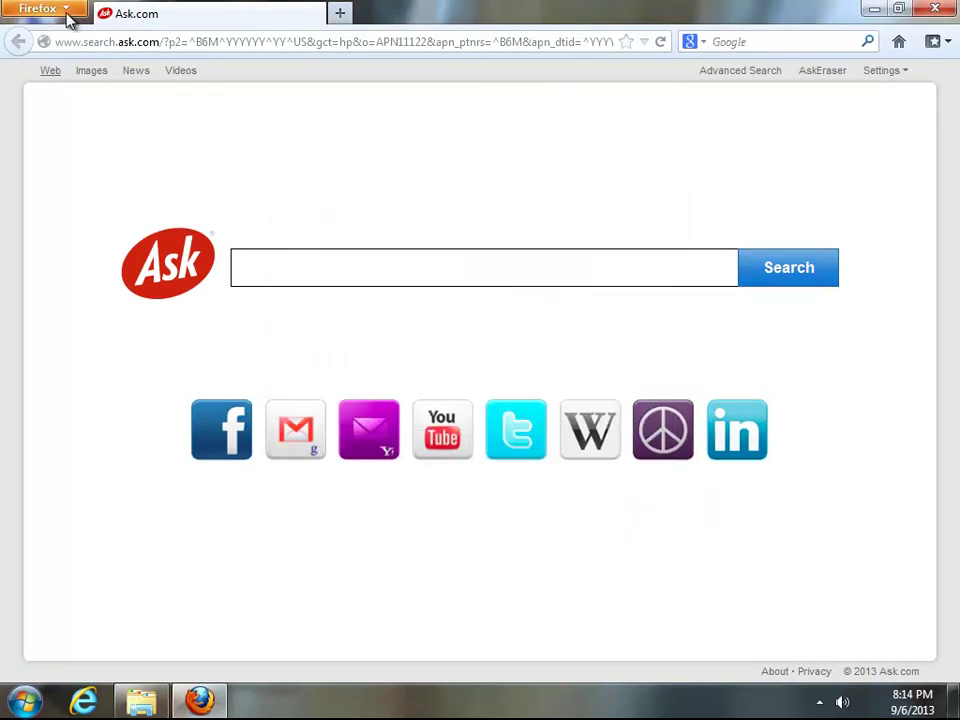
# - Check the extensions in Firefox's Add-ons Manager for Ask entries and close the manager
pyautogui.click(64, 11)
pyautogui.click(246, 108)
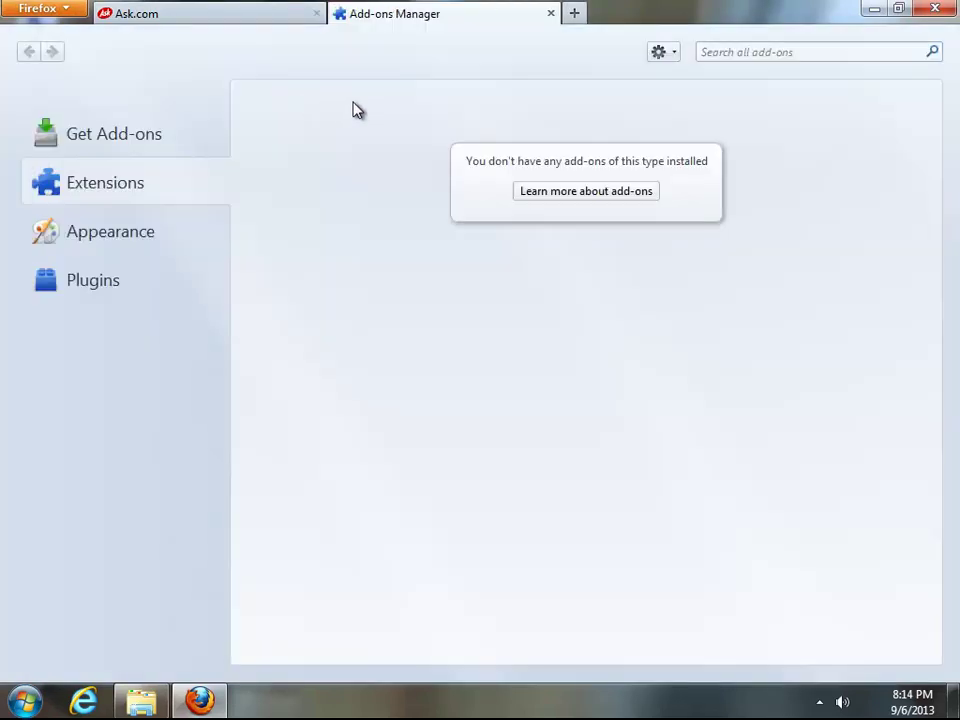
pyautogui.click(550, 13)
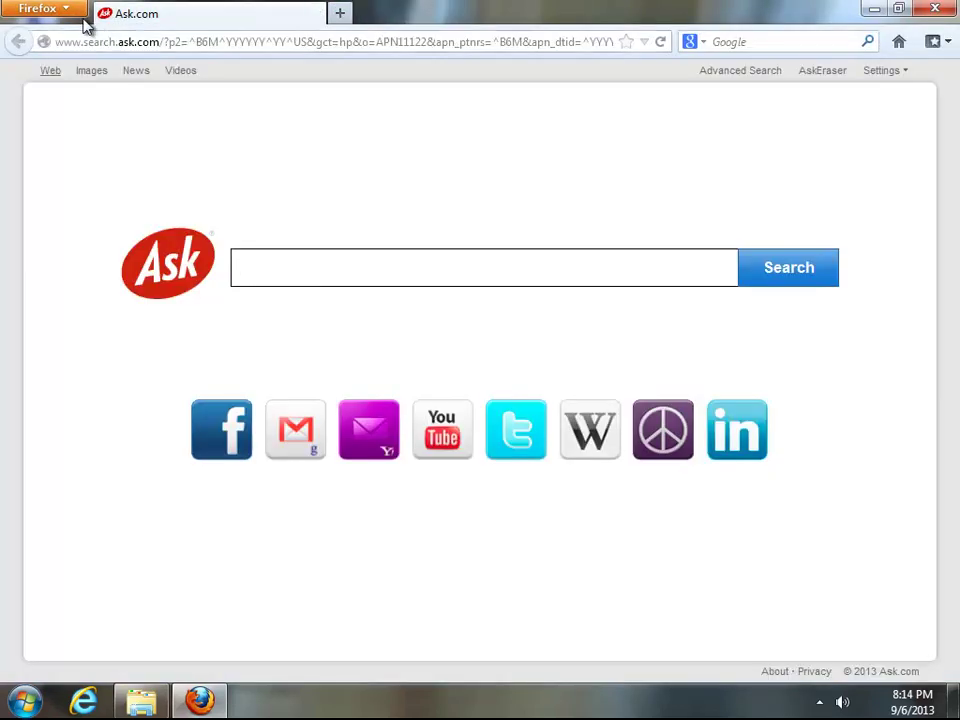
# - Restore Firefox's home page to its default in the general options, save the options, and close Firefox
pyautogui.click(55, 9)
pyautogui.click(240, 130)
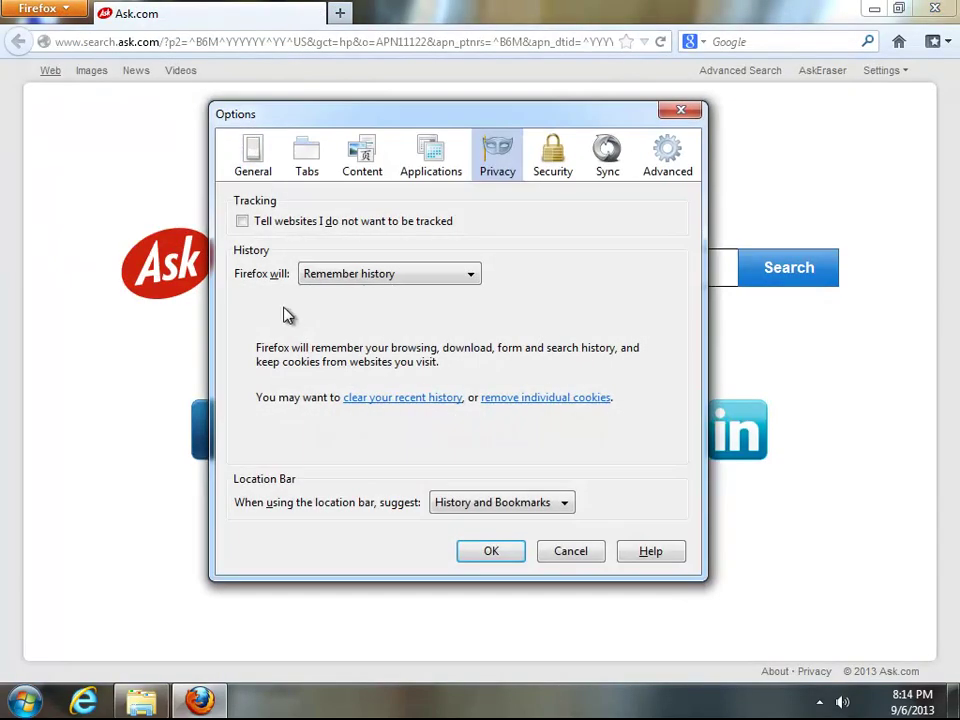
pyautogui.click(252, 155)
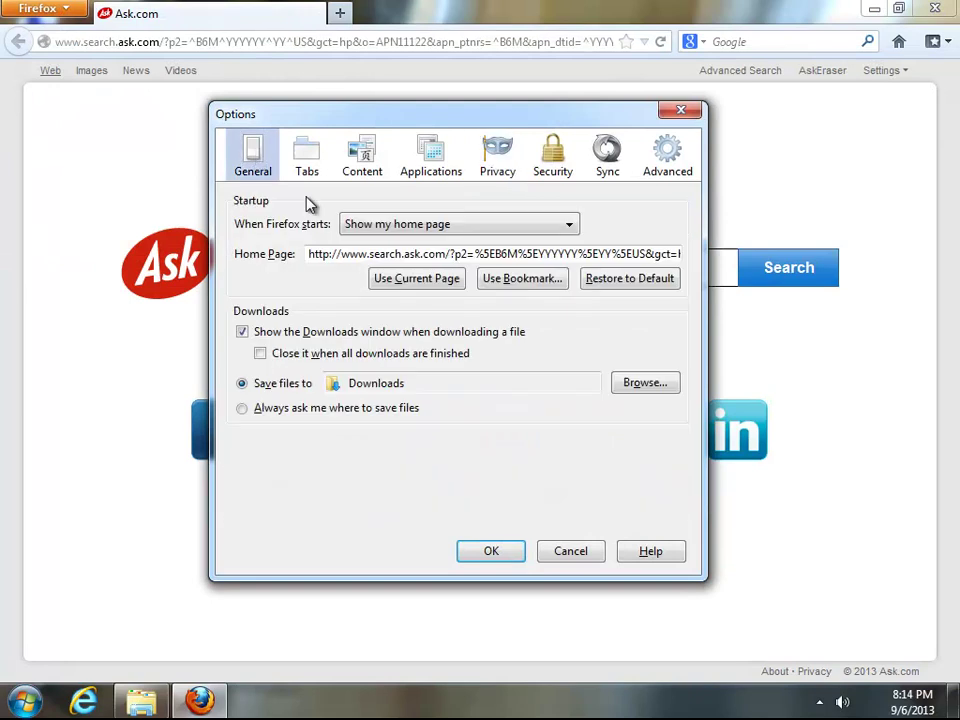
pyautogui.click(590, 281)
pyautogui.click(493, 553)
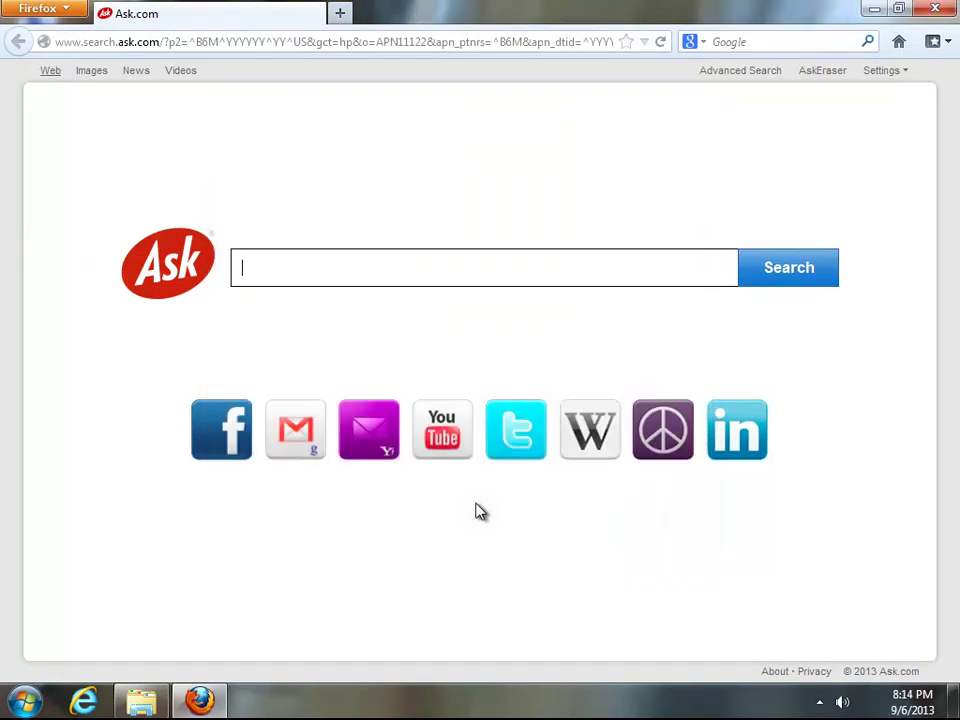
pyautogui.click(936, 9)
# - Refresh the desktop, open Internet Explorer to check for the toolbar and its start page, and close the browser
pyautogui.rightClick(421, 314)
pyautogui.click(436, 352)
pyautogui.click(83, 700)
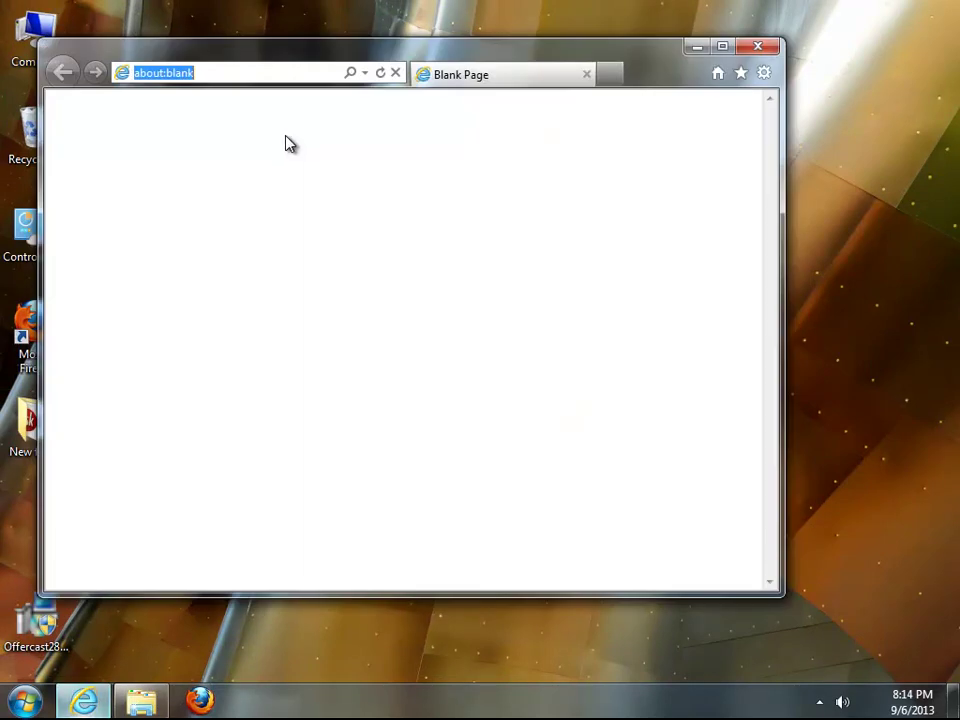
pyautogui.click(757, 46)
# - Refresh the desktop and search the whole computer for "ask toolbar" from the Computer window
pyautogui.rightClick(418, 230)
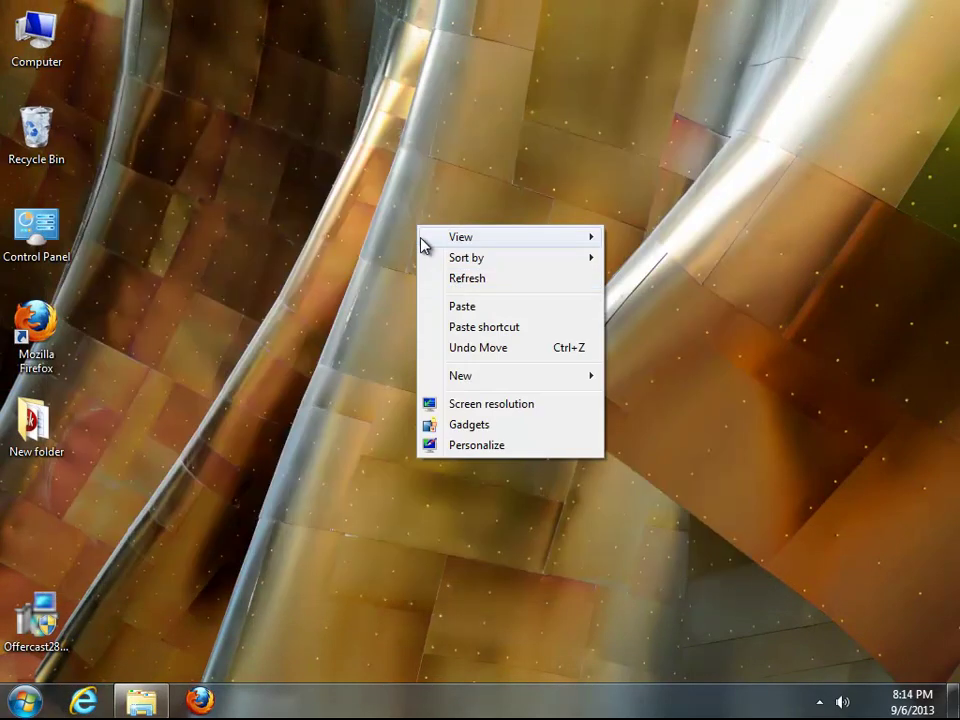
pyautogui.click(454, 280)
pyautogui.doubleClick(36, 35)
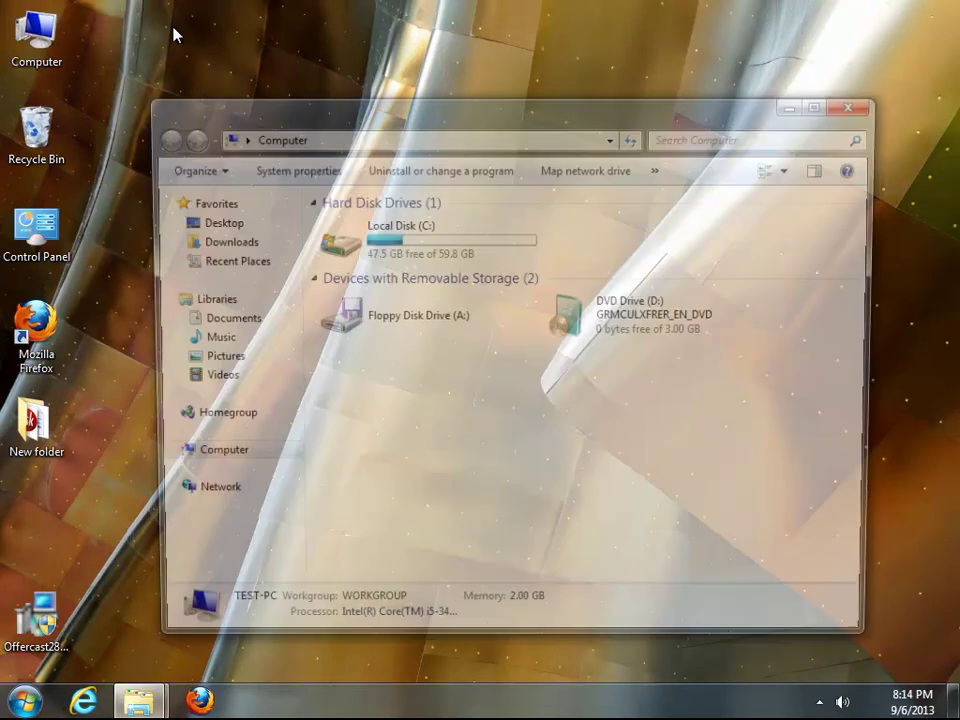
pyautogui.click(736, 135)
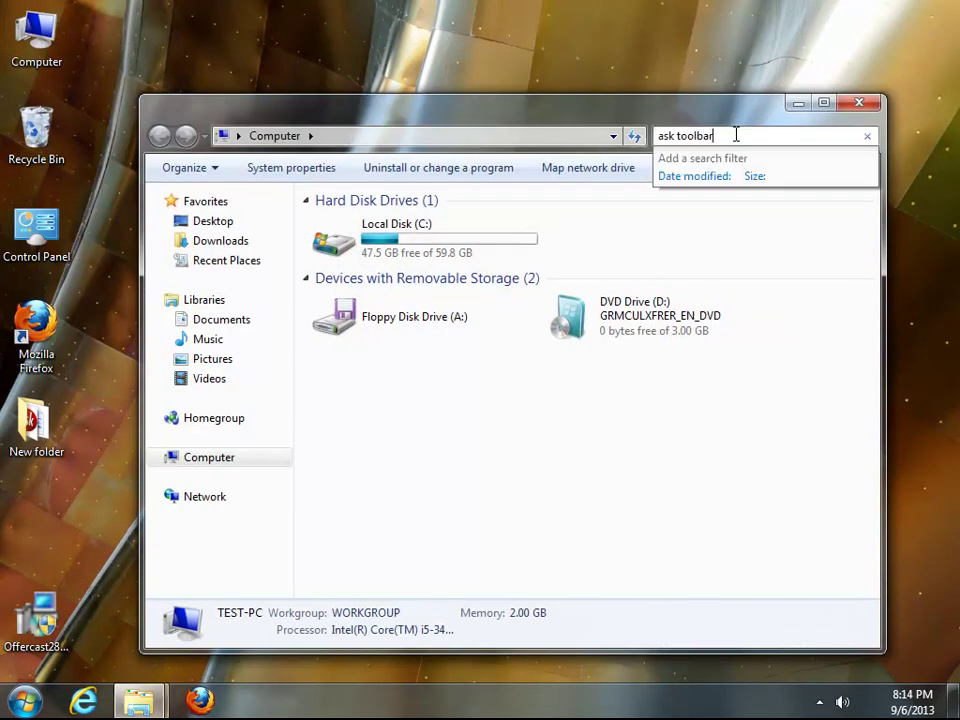
# - Launch the Registry Editor with regedit, search the registry for "ASK TOOLBAR", and close the editor
pyautogui.press('super+r')
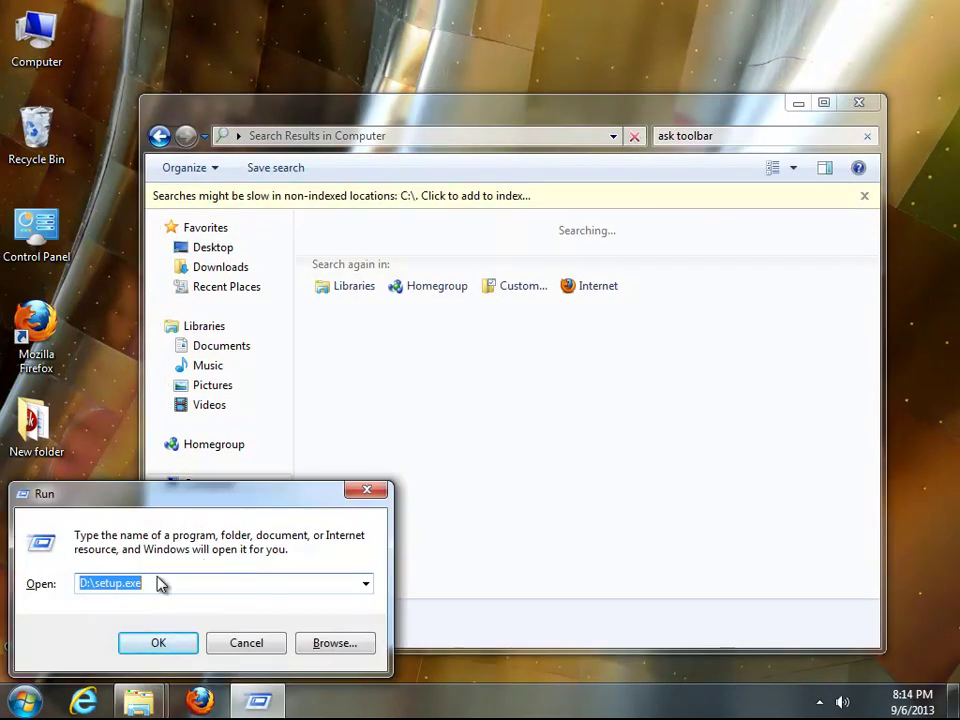
pyautogui.write('REGEDI')
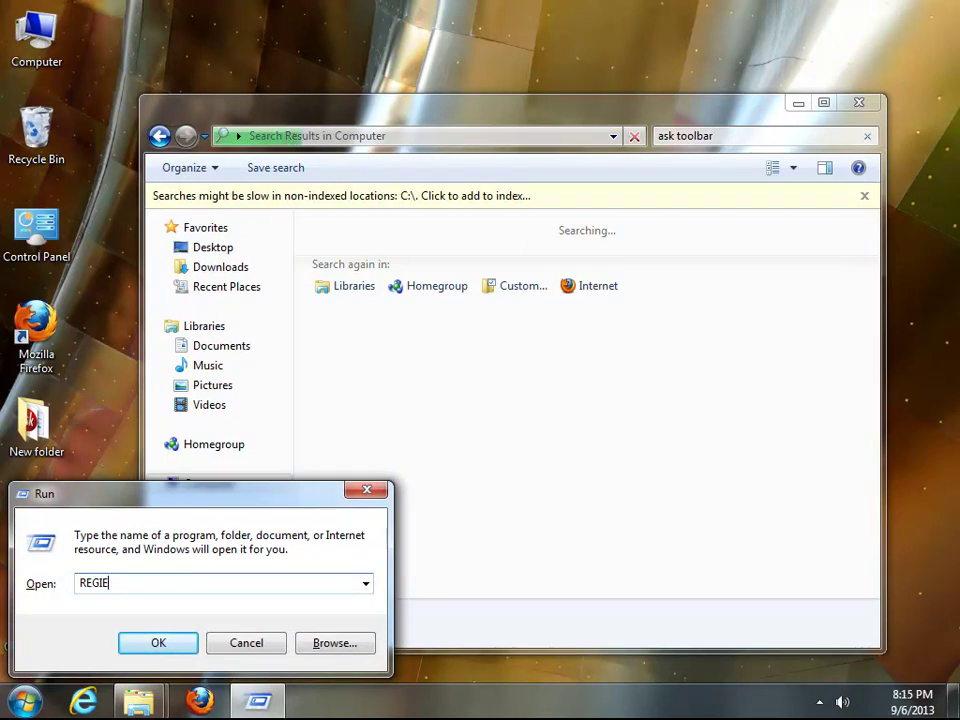
pyautogui.write('T')
pyautogui.press('Return')
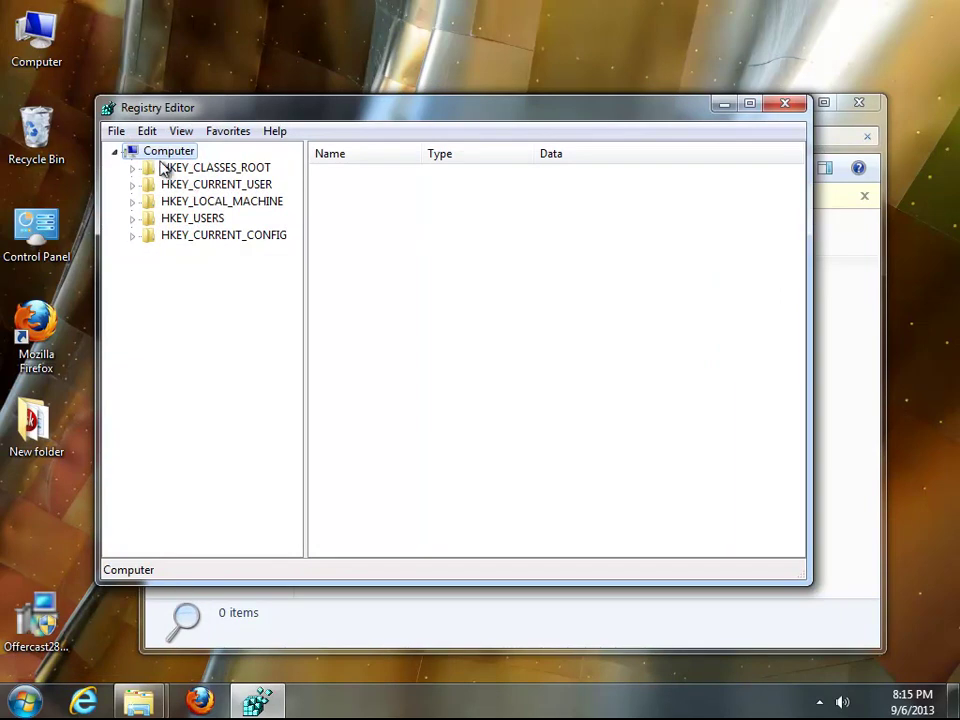
pyautogui.hotkey('ctrl', 'f')
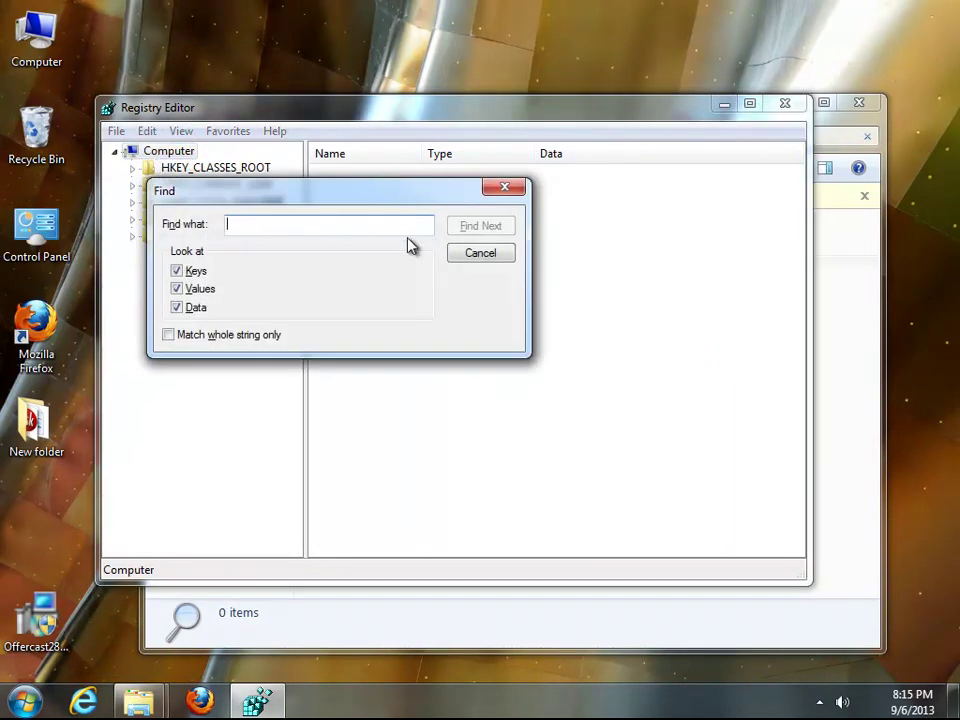
pyautogui.write('ASK TOOLBAR')
pyautogui.press('Return')
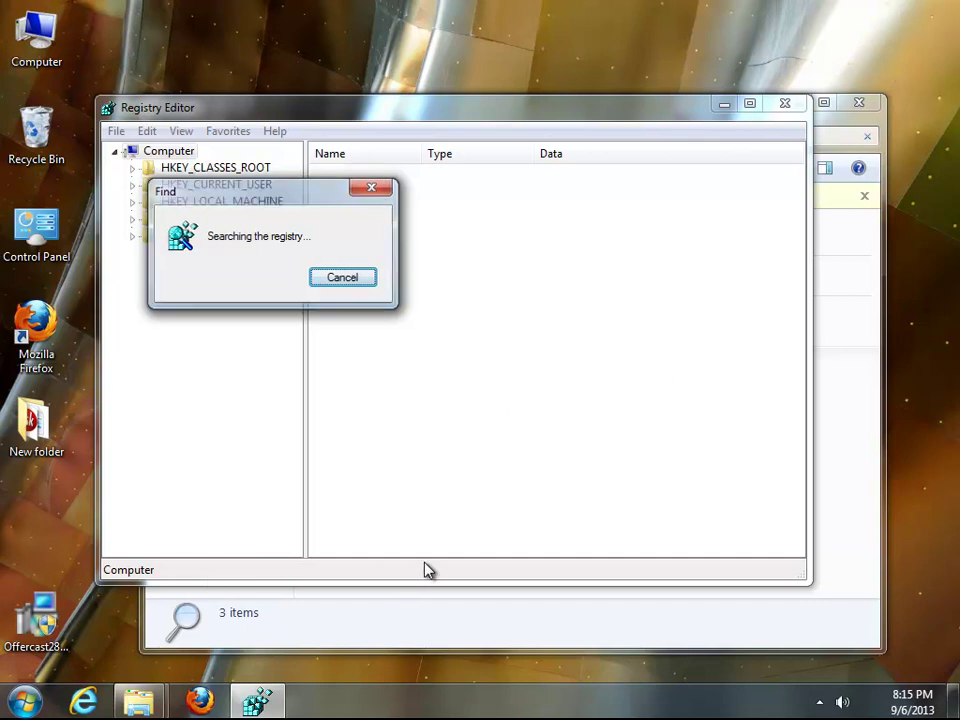
pyautogui.click(595, 348)
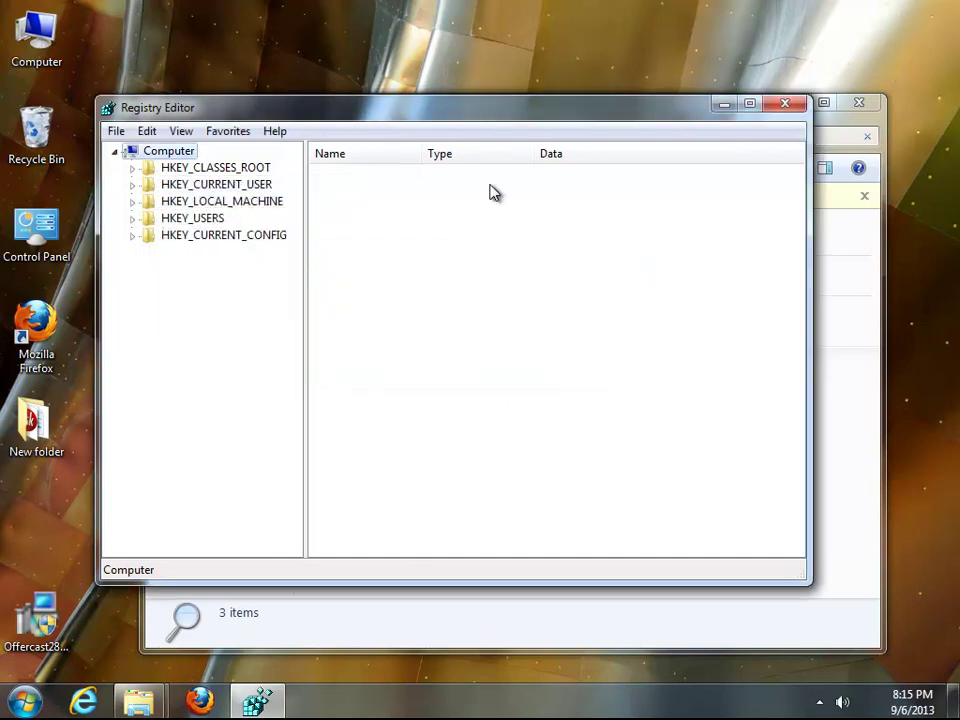
pyautogui.click(785, 104)
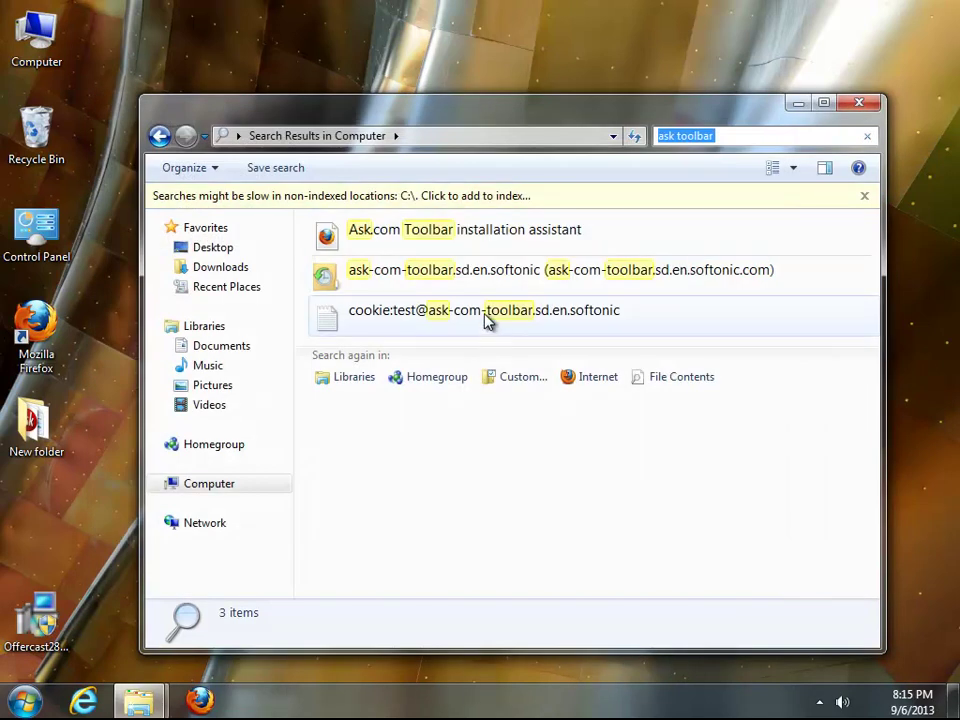
# - Clear all of Firefox's recent history with the time range Everything, save the privacy options, and close Firefox
pyautogui.click(489, 325)
pyautogui.click(200, 701)
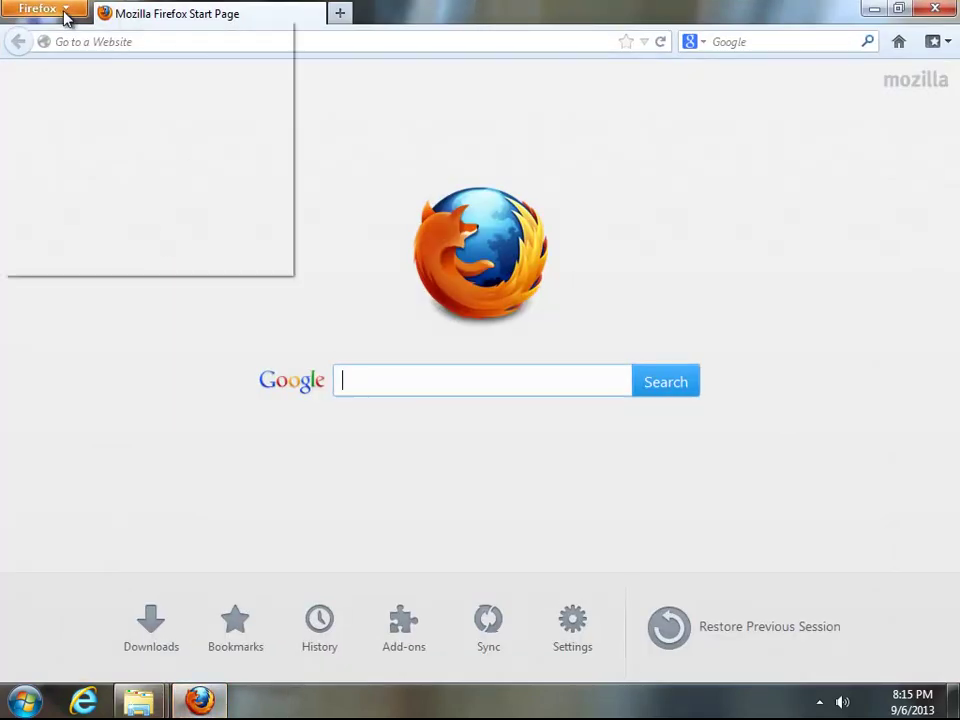
pyautogui.click(65, 15)
pyautogui.click(214, 124)
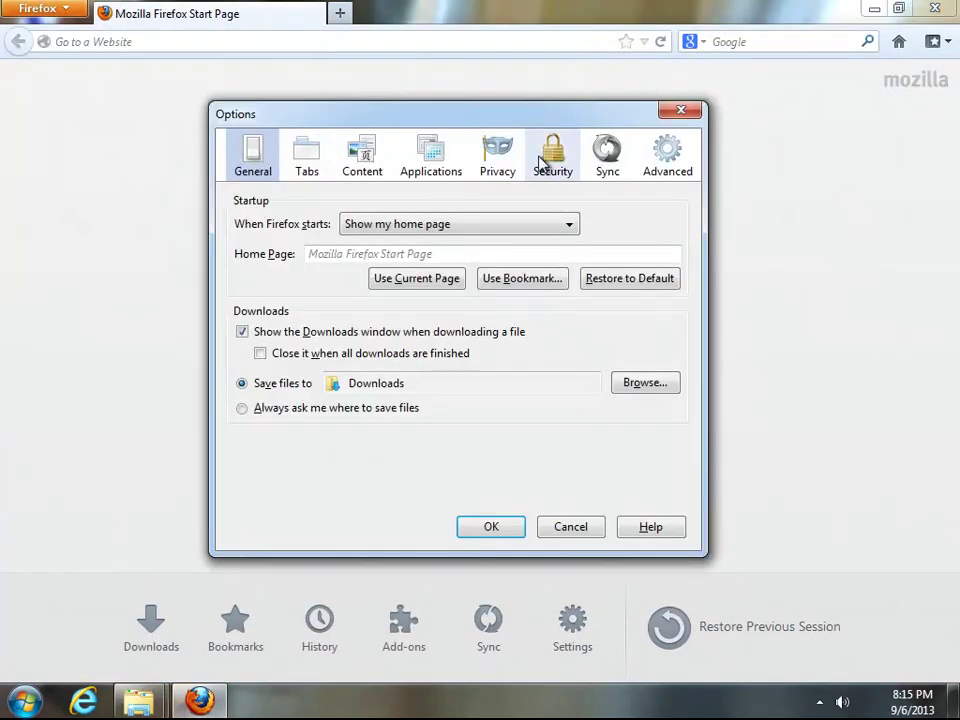
pyautogui.click(515, 168)
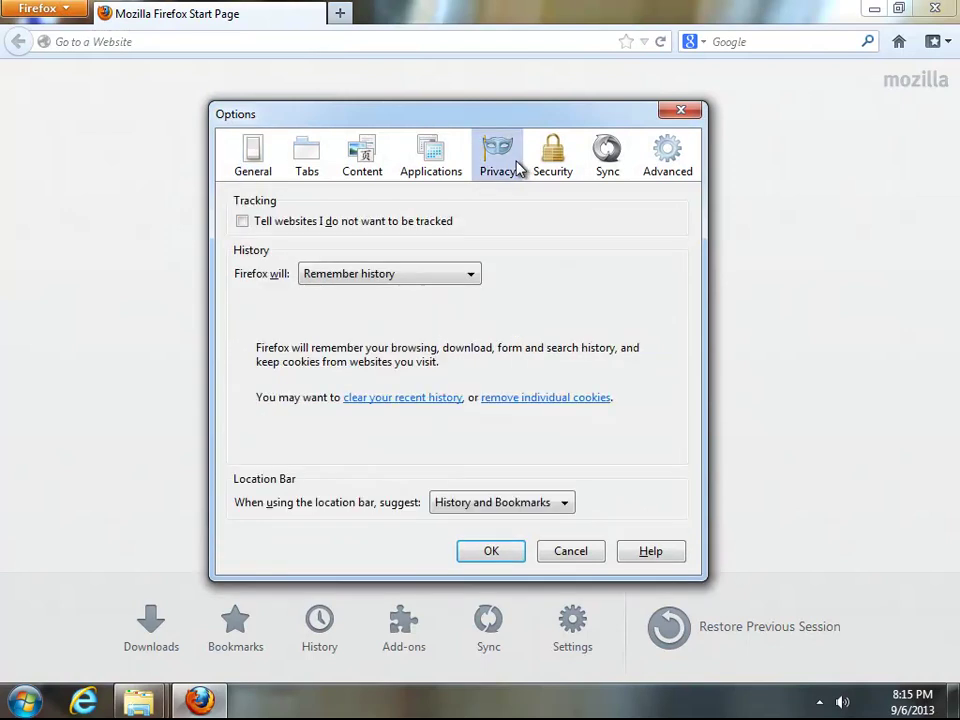
pyautogui.click(442, 399)
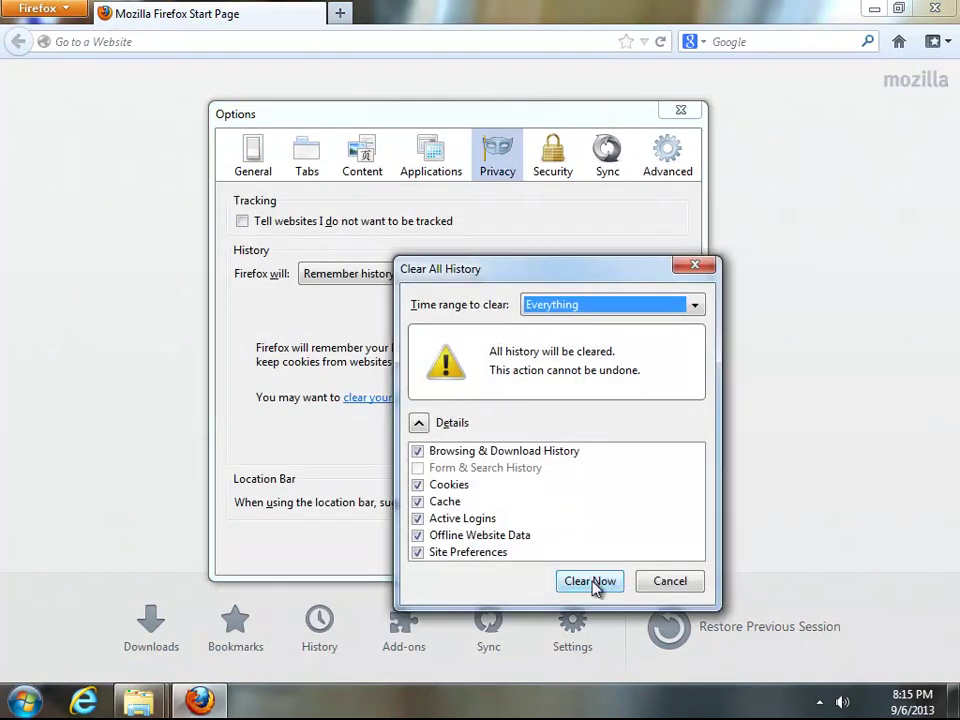
pyautogui.click(589, 582)
pyautogui.click(493, 551)
pyautogui.click(935, 9)
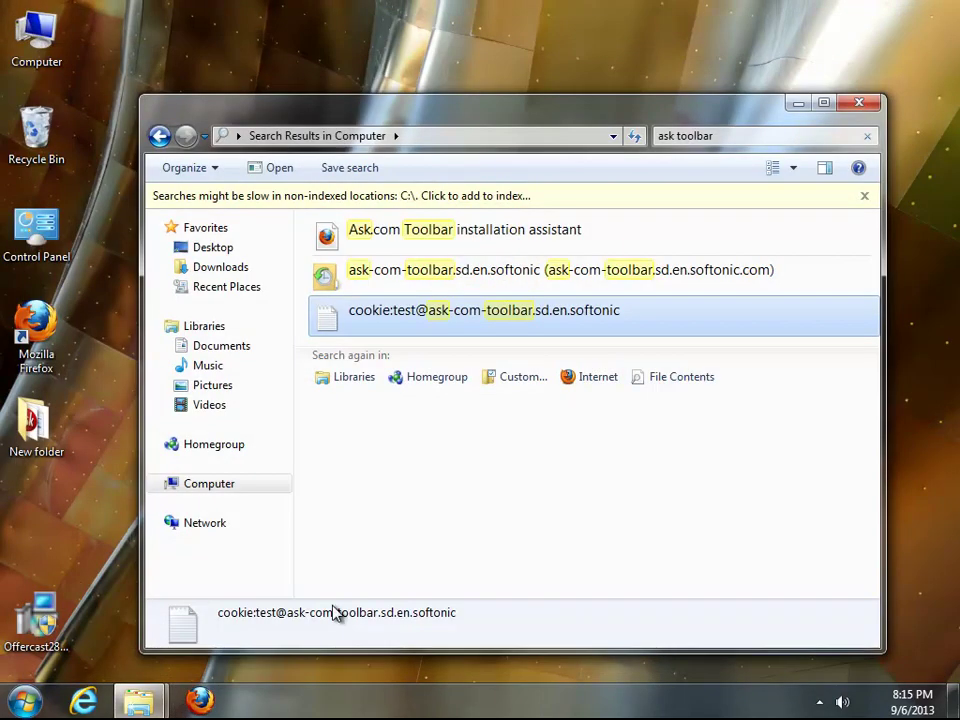
# - Try to delete the Ask.com Toolbar installation assistant and ask-com-toolbar.sd.en.softonic search results, skipping problem items, and close the search window
pyautogui.click(422, 266)
pyautogui.keyDown('ctrl'); pyautogui.click(570, 242); pyautogui.keyUp('ctrl')
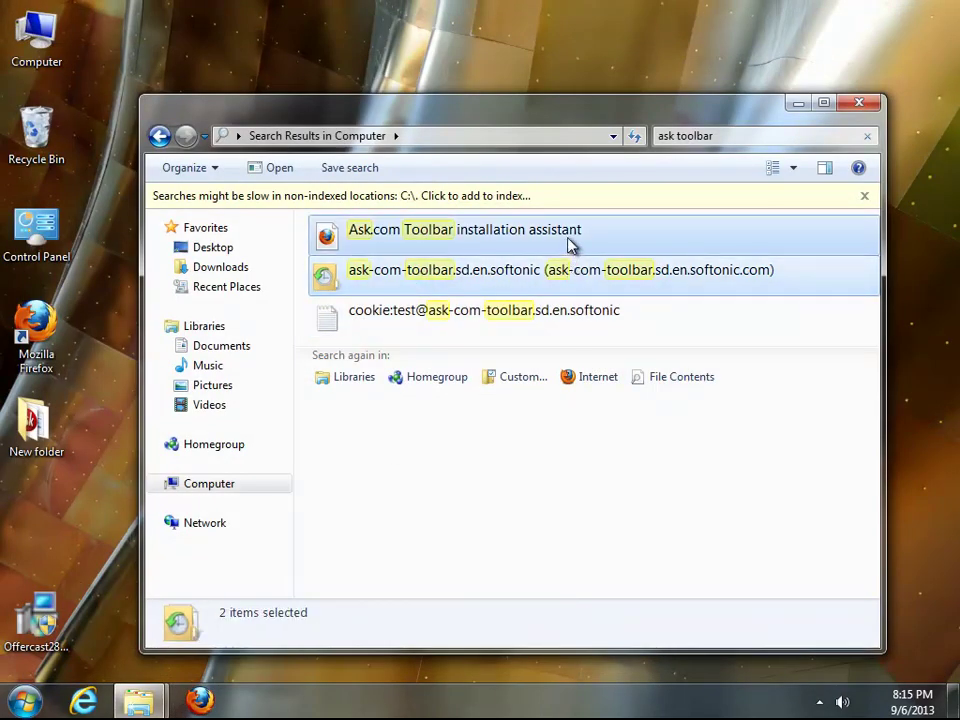
pyautogui.rightClick(570, 244)
pyautogui.click(582, 253)
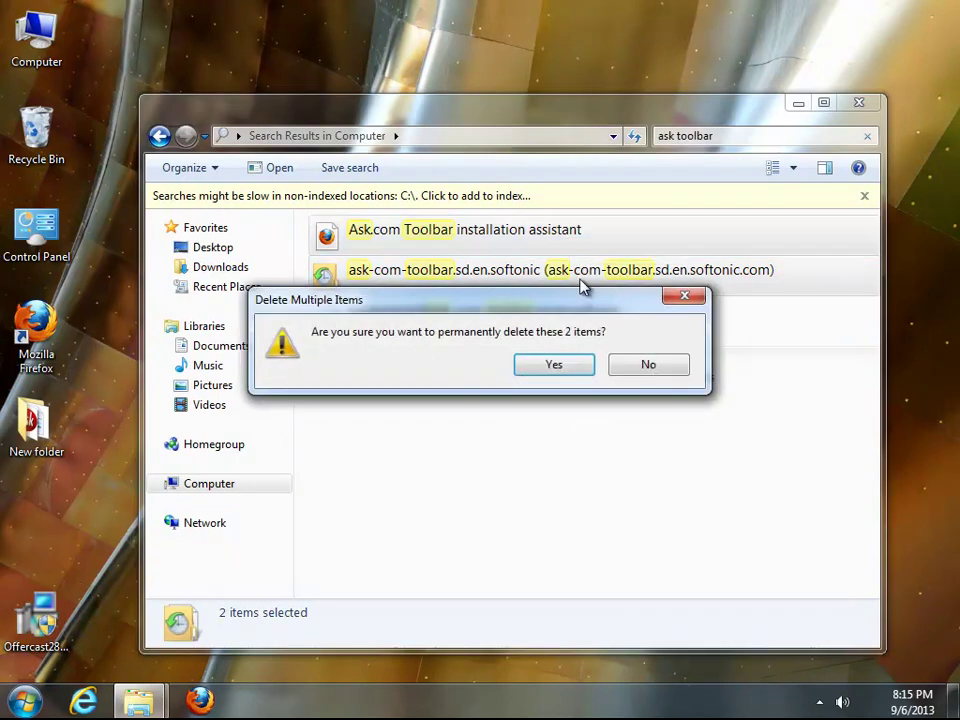
pyautogui.click(553, 364)
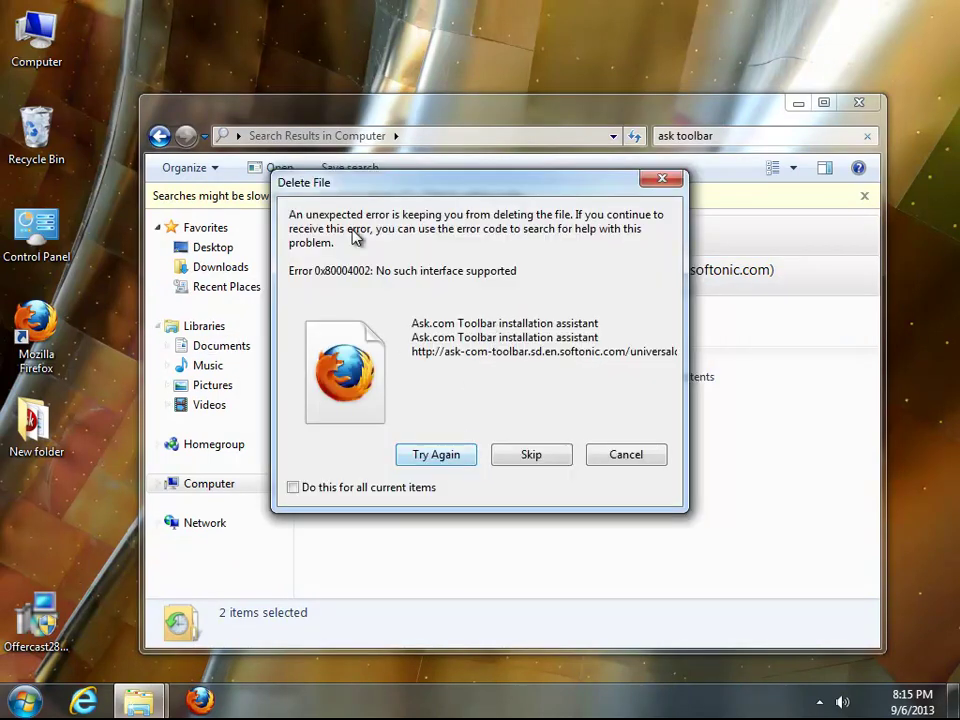
pyautogui.click(538, 459)
pyautogui.click(548, 456)
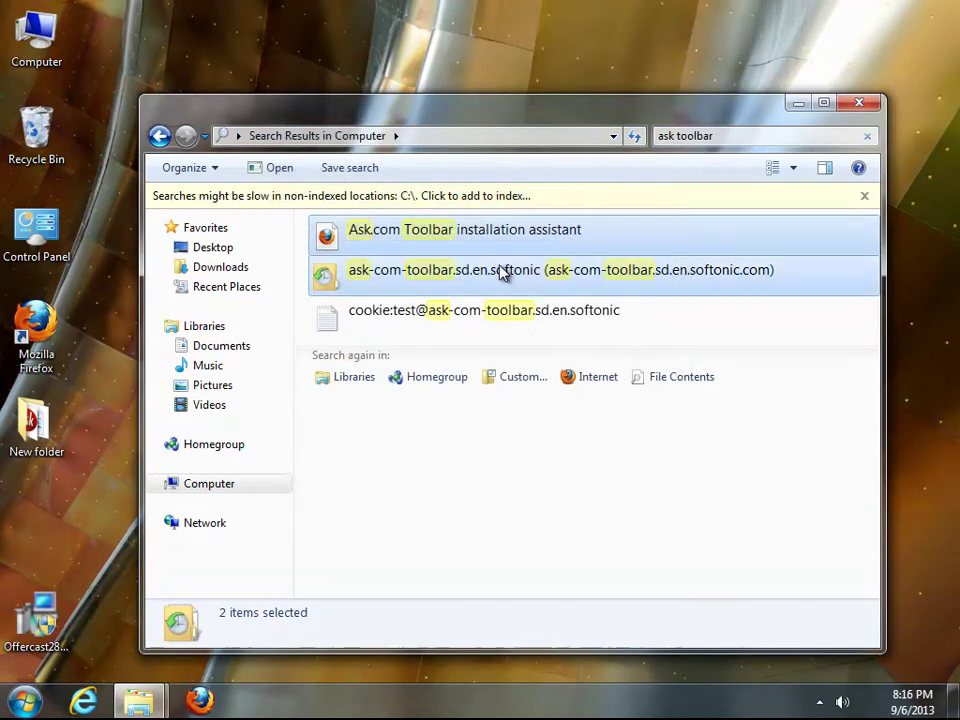
pyautogui.click(872, 108)
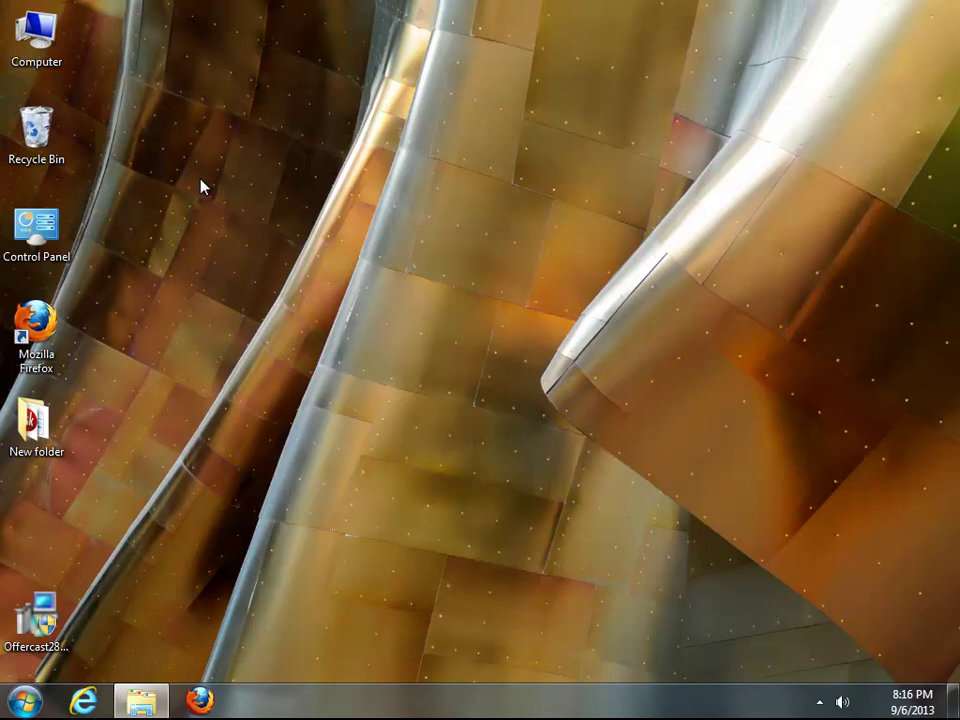
# - Empty the Recycle Bin, permanently deleting the SoftonicDownloader_for_ask-com-toolbar file, and refresh the desktop
pyautogui.rightClick(58, 132)
pyautogui.click(105, 160)
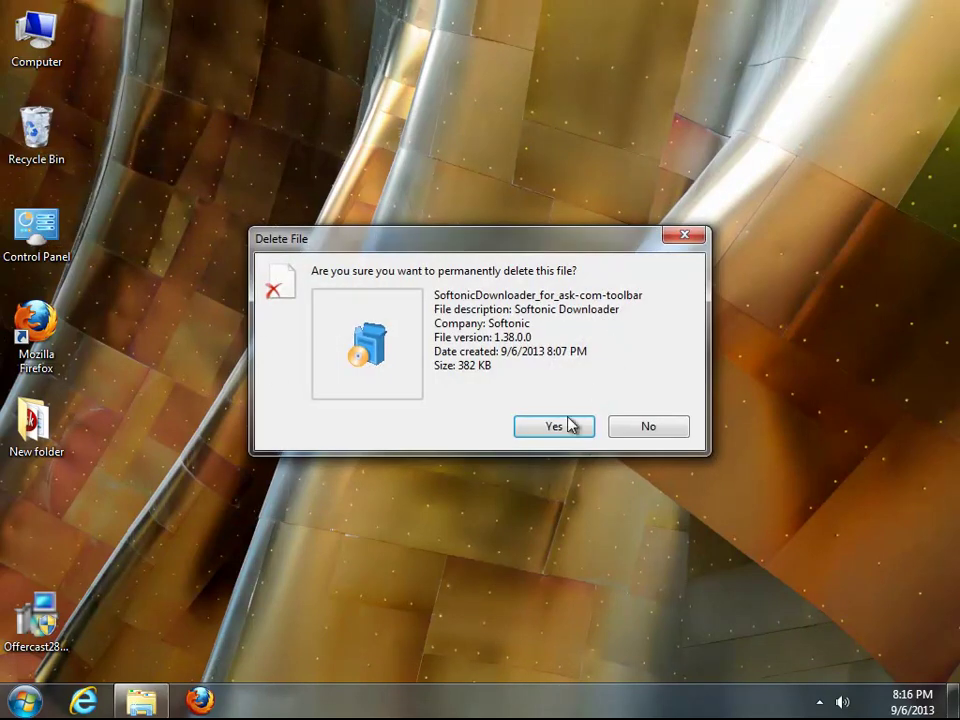
pyautogui.click(556, 430)
pyautogui.rightClick(403, 264)
pyautogui.click(440, 313)
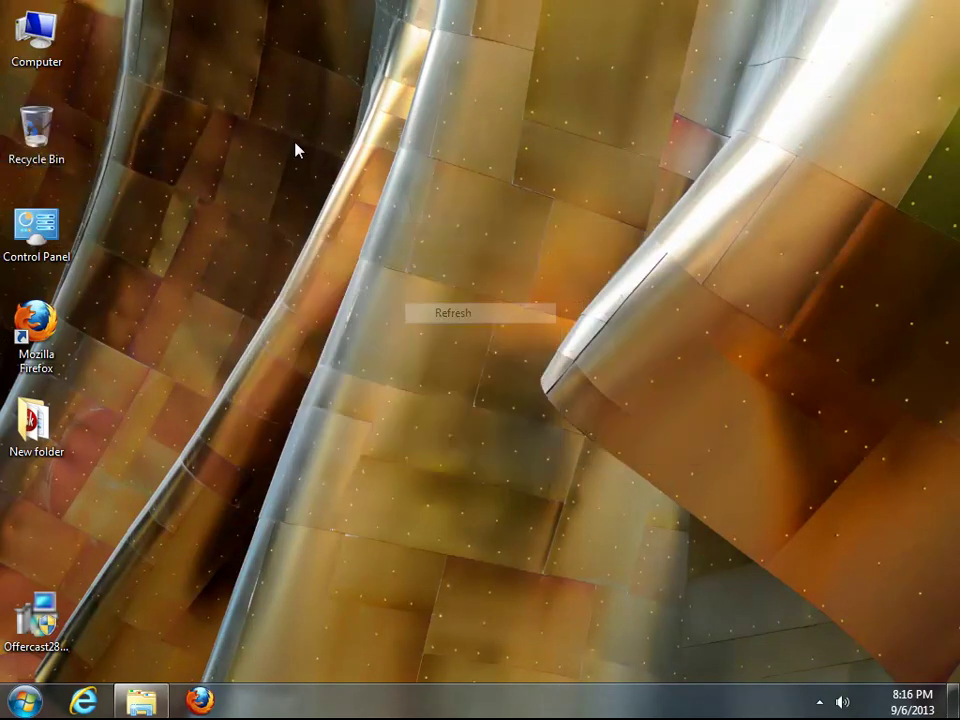
pyautogui.rightClick(416, 184)
pyautogui.click(428, 235)
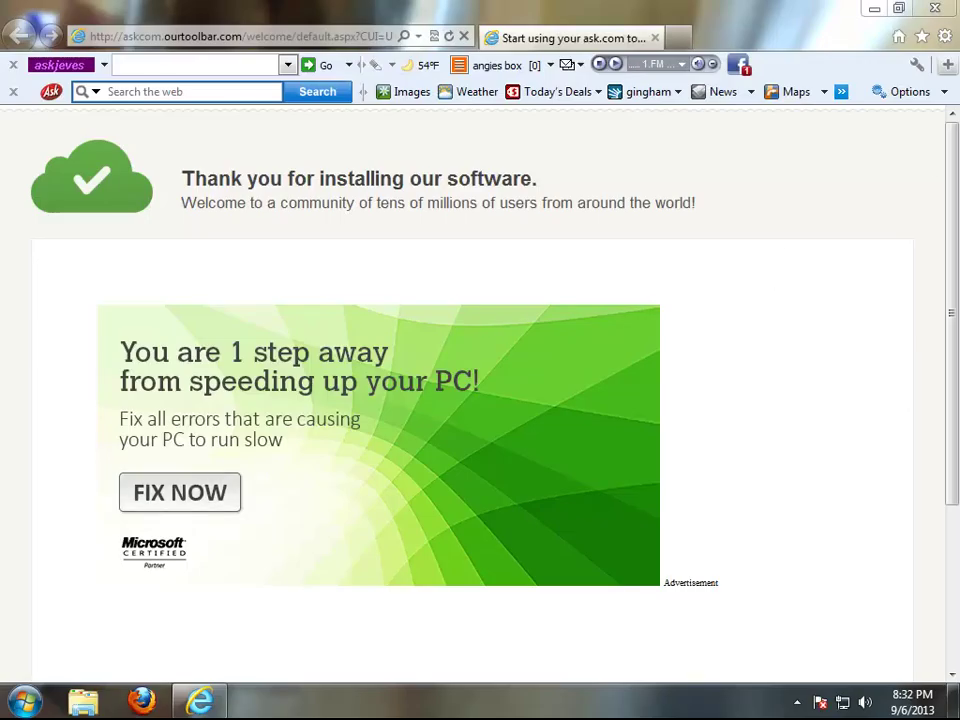
# - View the Ask Toolbar's version information, close it, minimize the browser and refresh the desktop
pyautogui.click(944, 93)
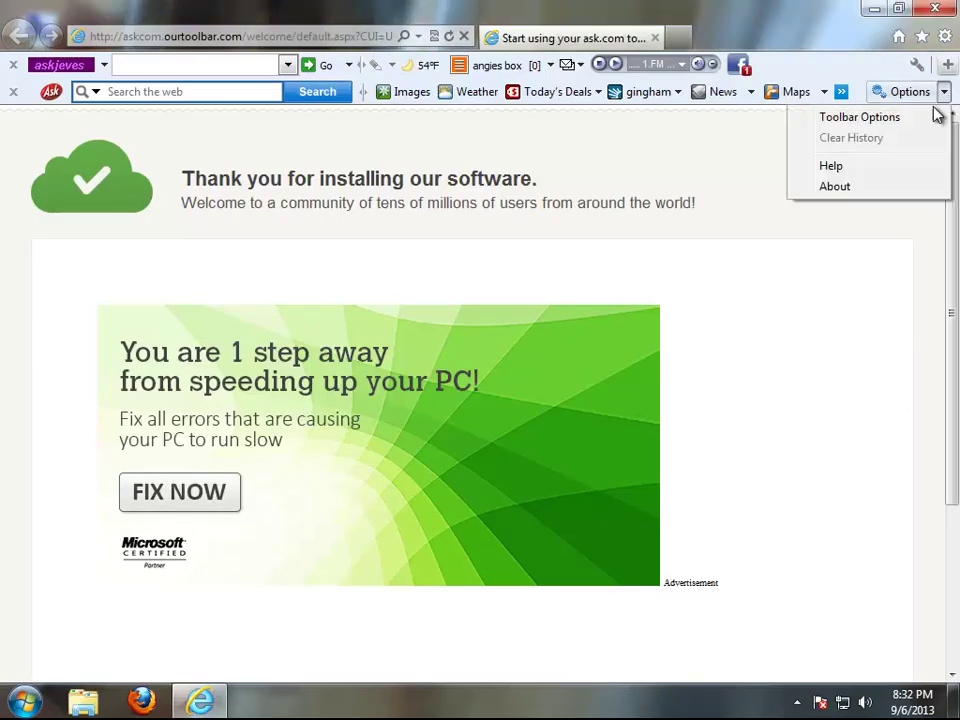
pyautogui.click(846, 192)
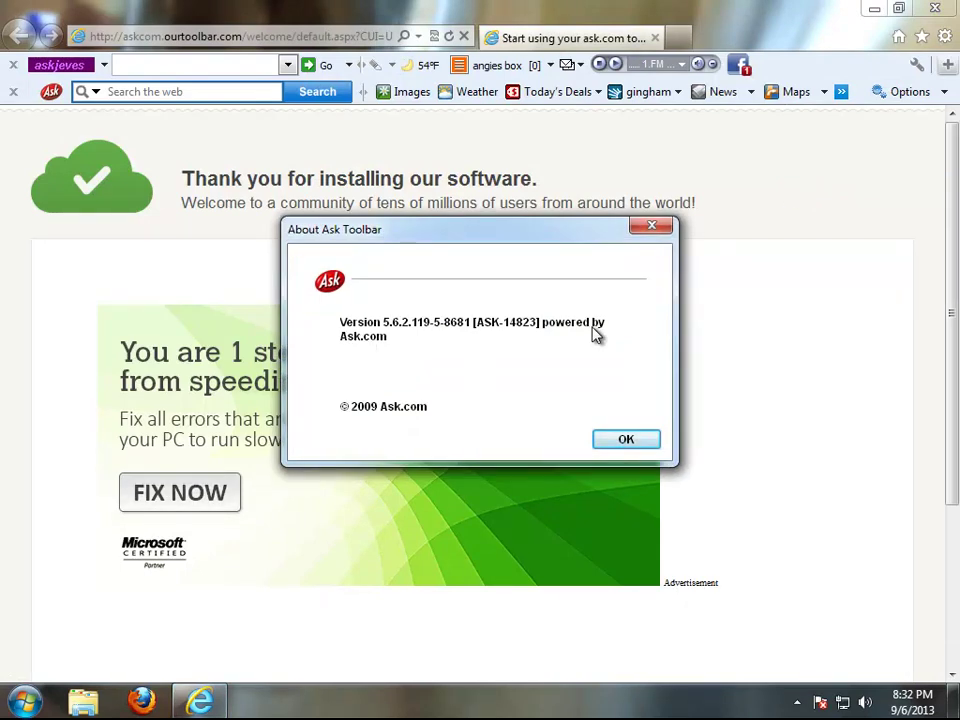
pyautogui.click(617, 441)
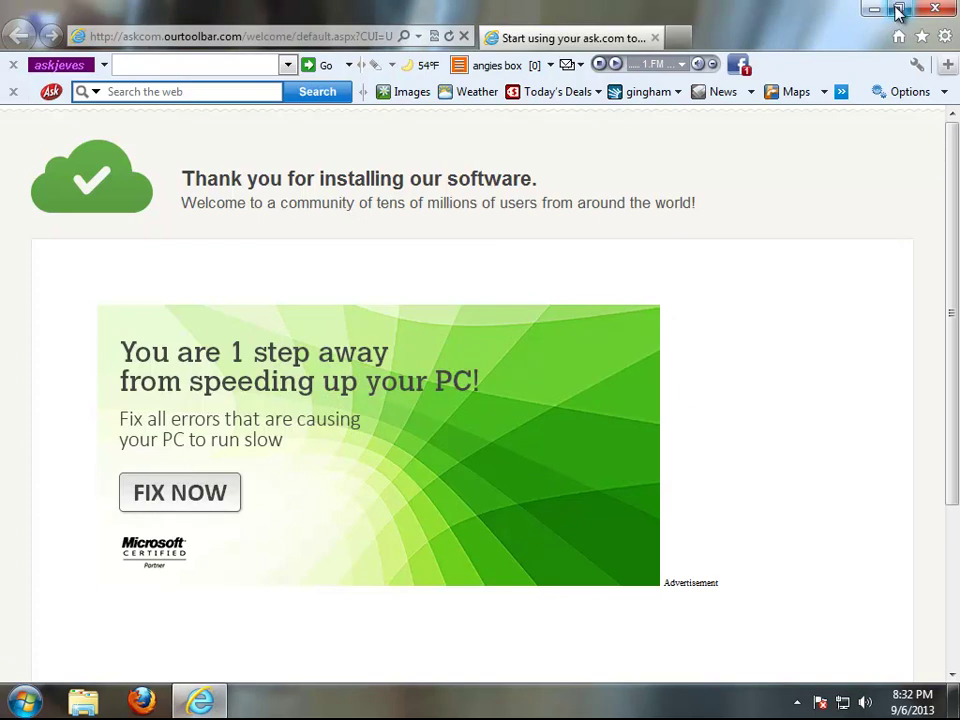
pyautogui.click(873, 12)
pyautogui.rightClick(447, 307)
pyautogui.click(497, 362)
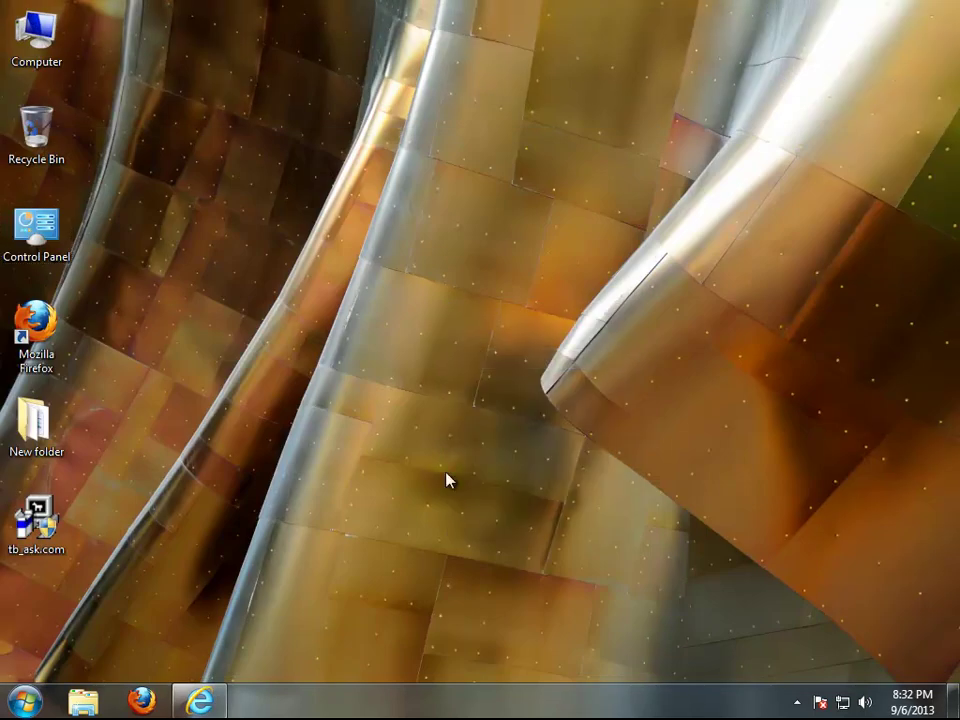
# - Open the installed programs list from Control Panel, sort it by installation date, and select the Ask and Search Protect entries in turn
pyautogui.doubleClick(33, 240)
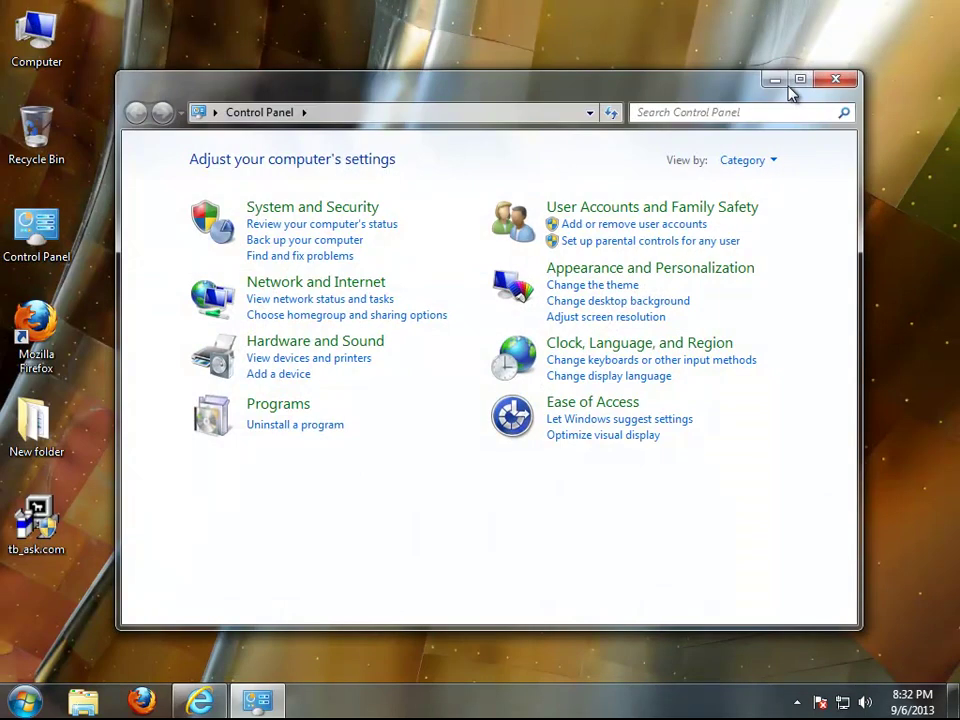
pyautogui.doubleClick(766, 92)
pyautogui.click(295, 348)
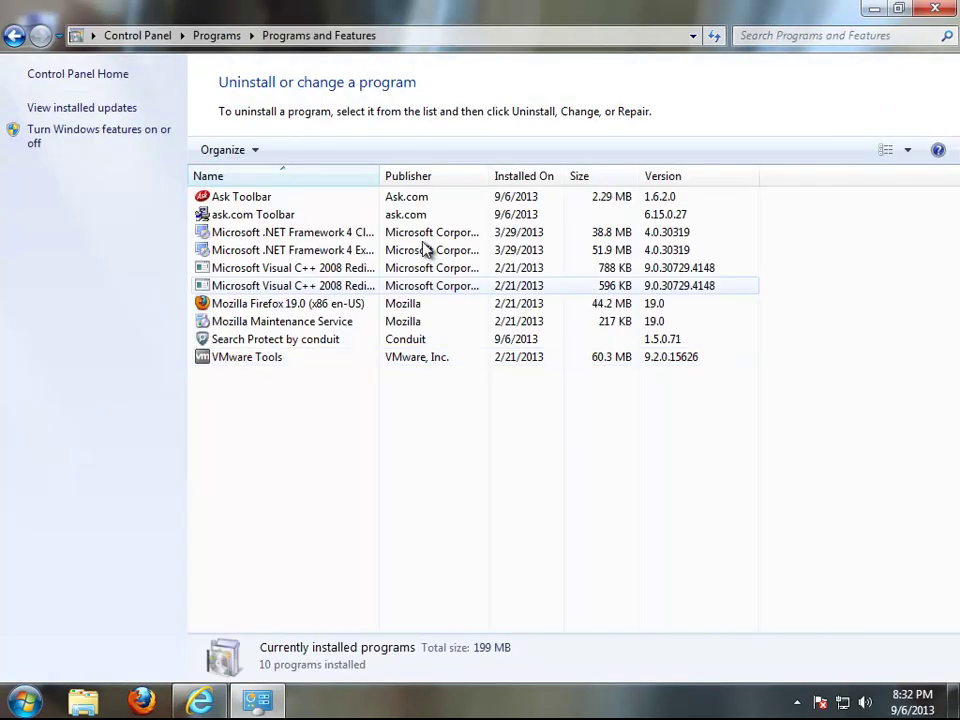
pyautogui.click(516, 177)
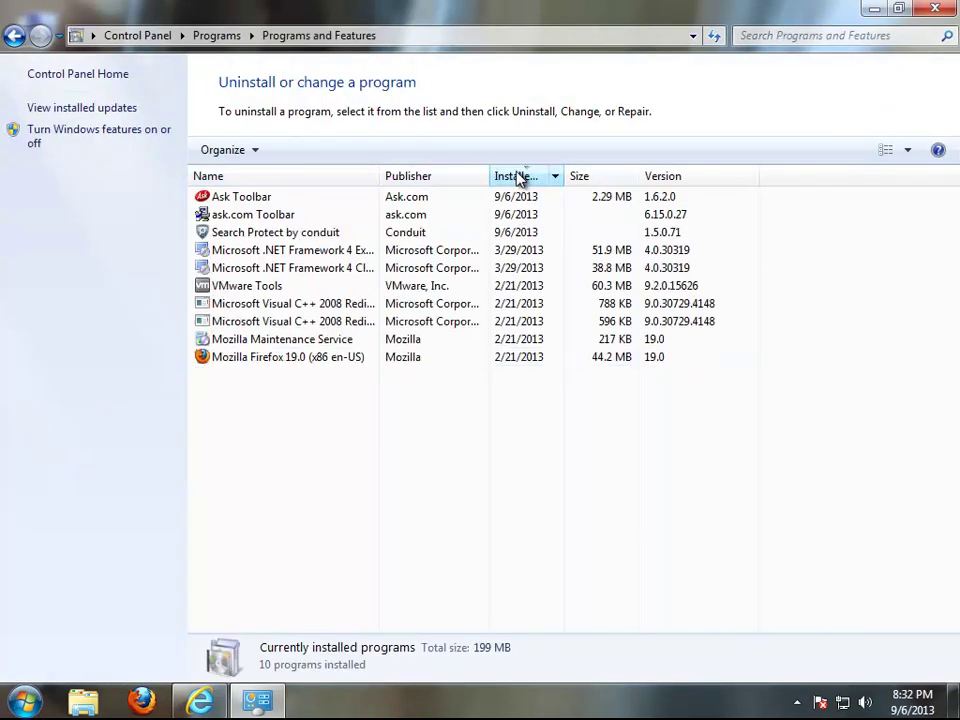
pyautogui.click(285, 199)
pyautogui.click(285, 214)
pyautogui.click(279, 234)
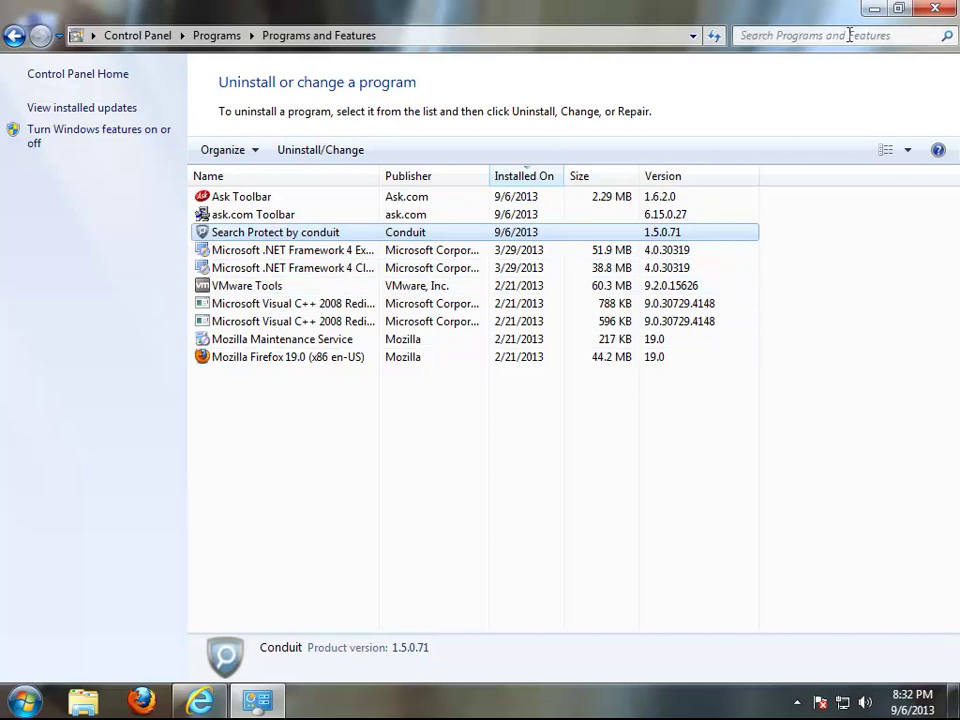
# - Minimize the programs list, launch Firefox to check its start page for toolbars, close it and refresh the desktop
pyautogui.click(871, 10)
pyautogui.click(140, 703)
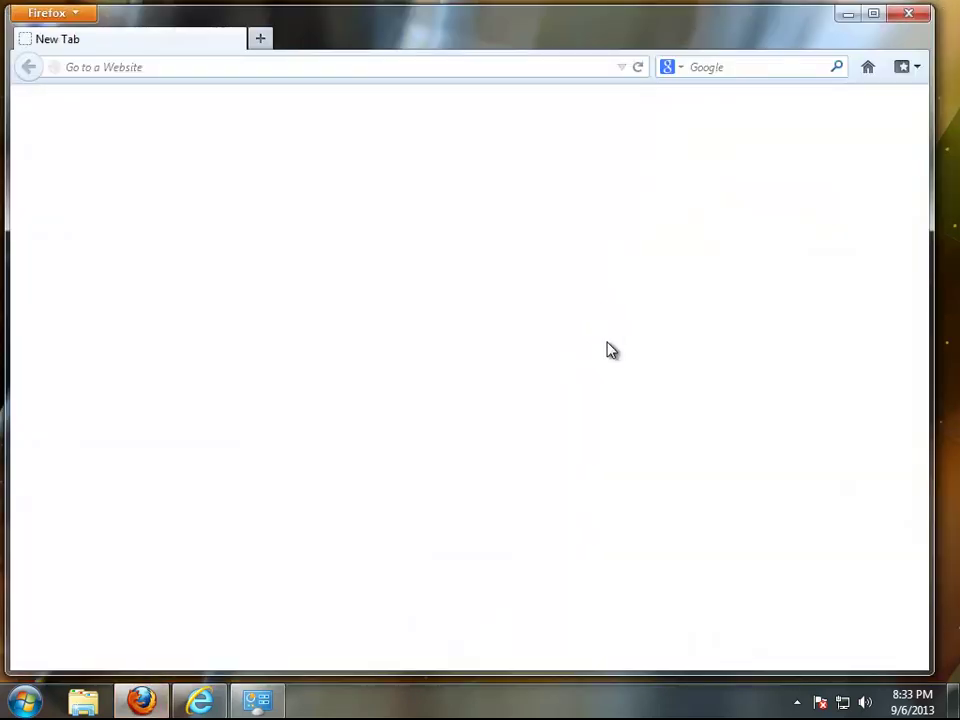
pyautogui.rightClick(598, 270)
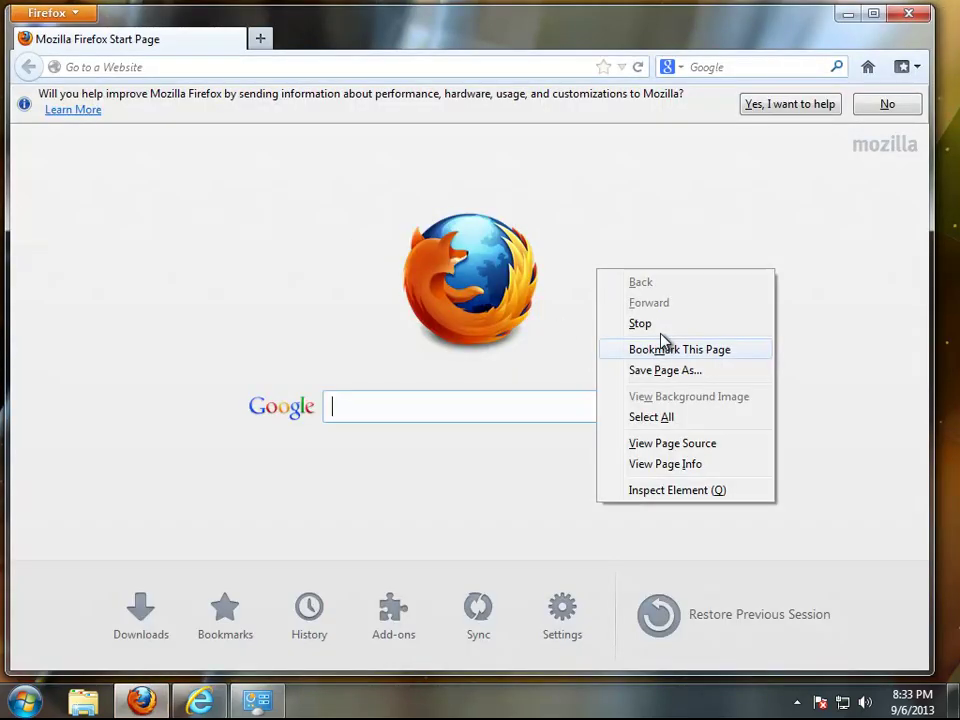
pyautogui.click(456, 336)
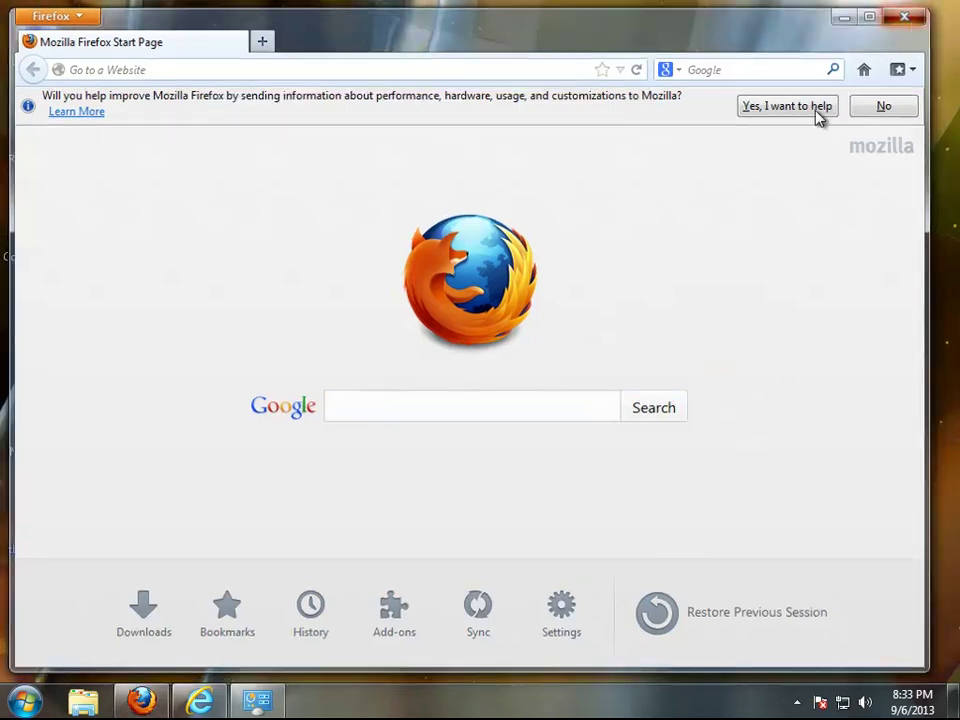
pyautogui.click(908, 13)
pyautogui.rightClick(338, 314)
pyautogui.click(362, 362)
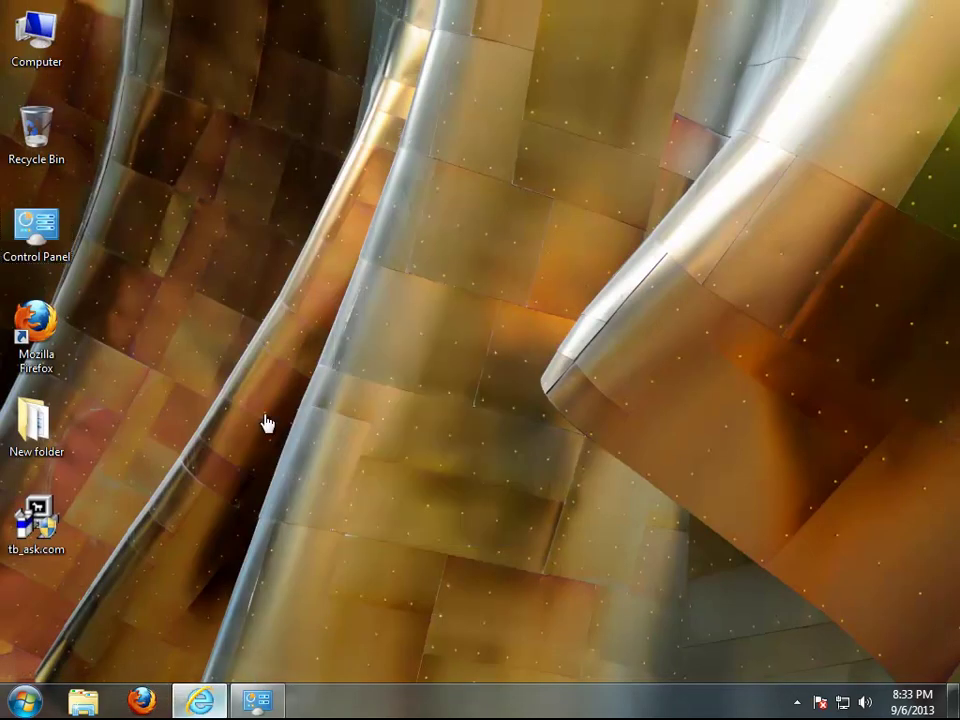
# - Close the minimized Internet Explorer window and refresh the desktop
pyautogui.click(930, 11)
pyautogui.rightClick(564, 246)
pyautogui.click(626, 299)
# - Uninstall ask.com Toolbar from the installed programs list and confirm the removal
pyautogui.click(254, 705)
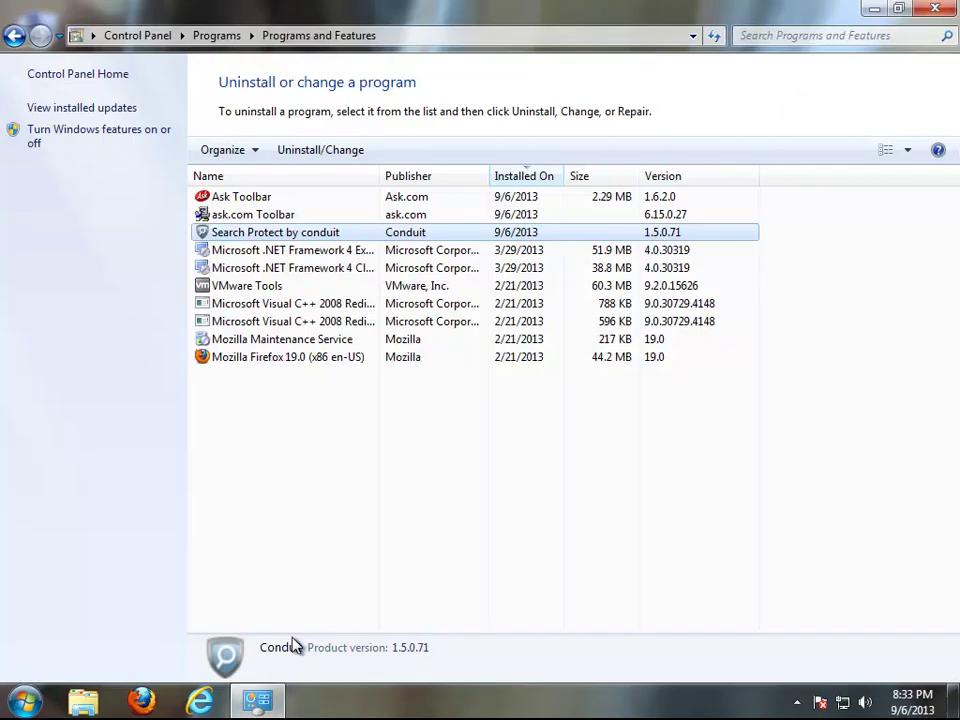
pyautogui.click(266, 198)
pyautogui.click(264, 216)
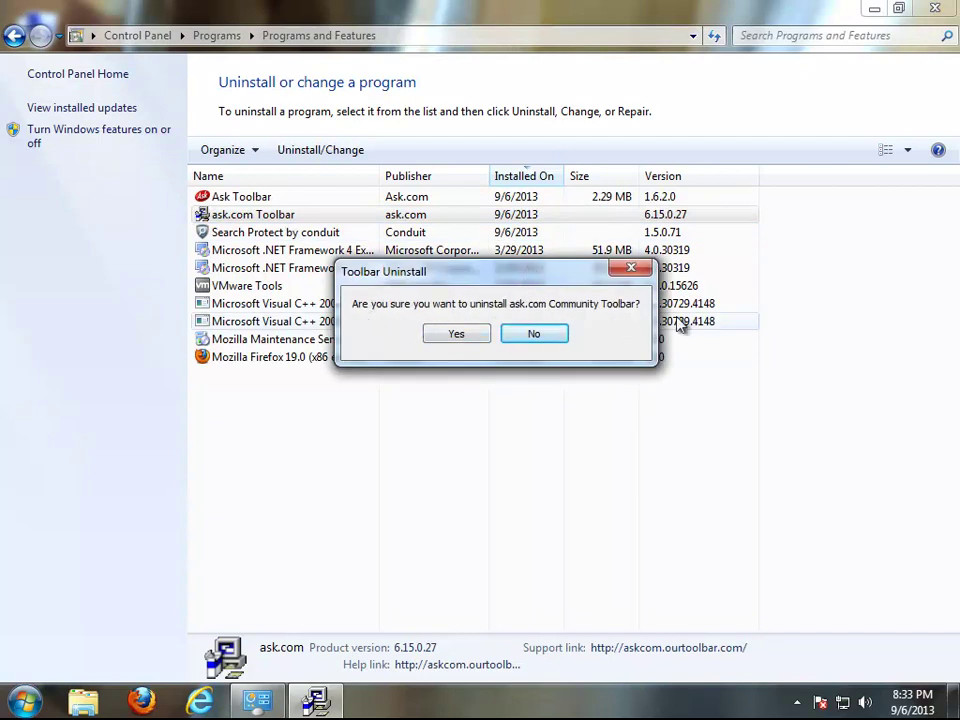
pyautogui.click(448, 337)
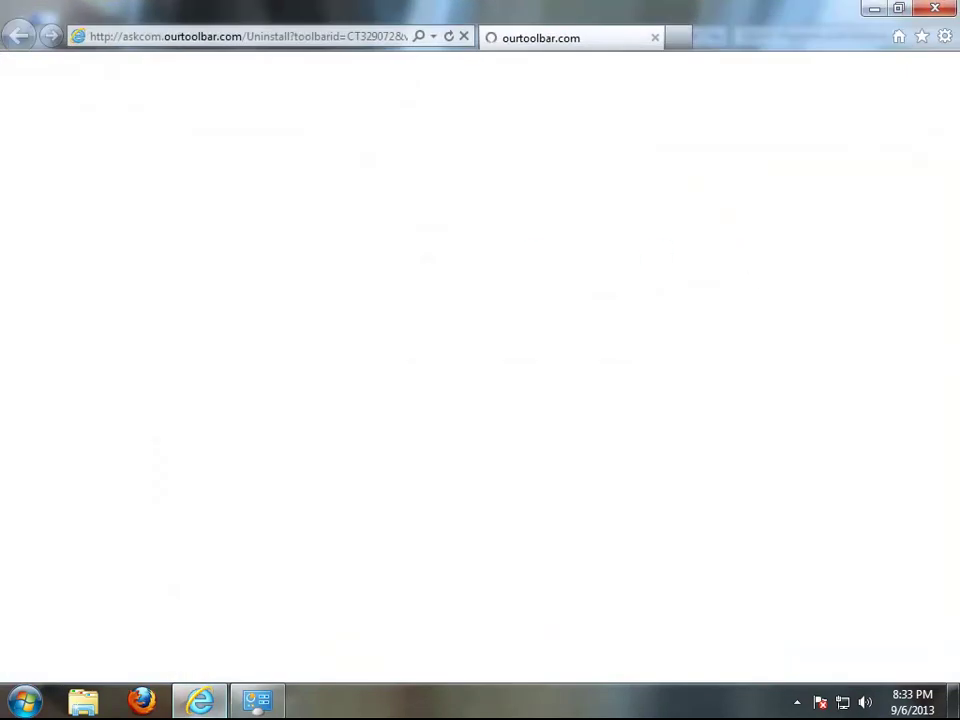
# - Highlight the askcom.ourtoolbar.com address of the uninstall page to examine it, and close the browser
pyautogui.click(252, 36)
pyautogui.click(252, 36)
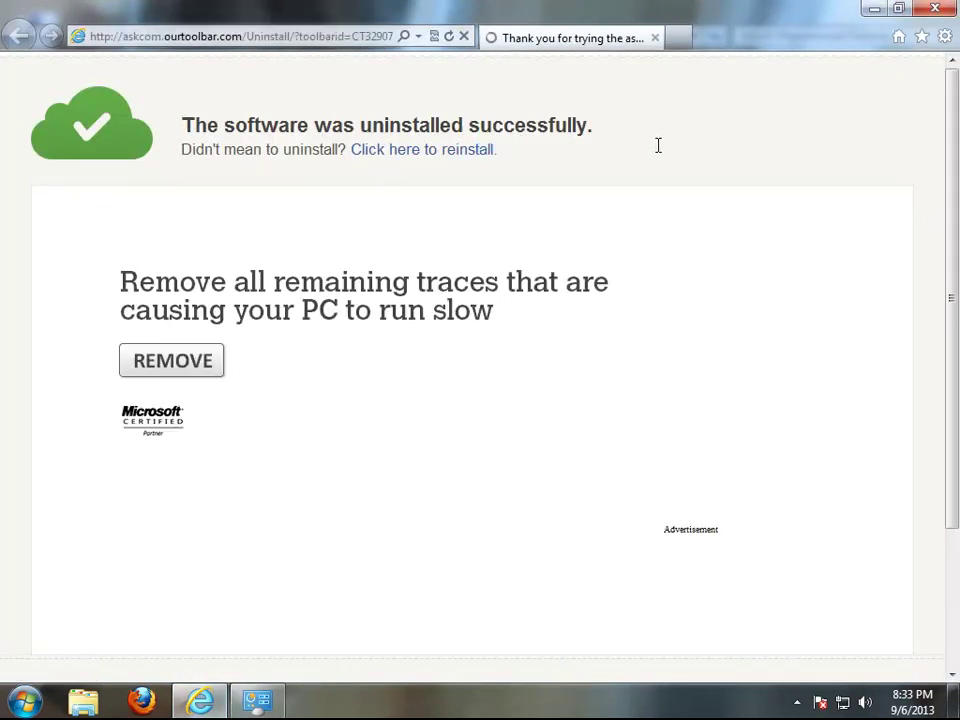
pyautogui.click(197, 38)
pyautogui.moveTo(143, 36); pyautogui.dragTo(63, 42)
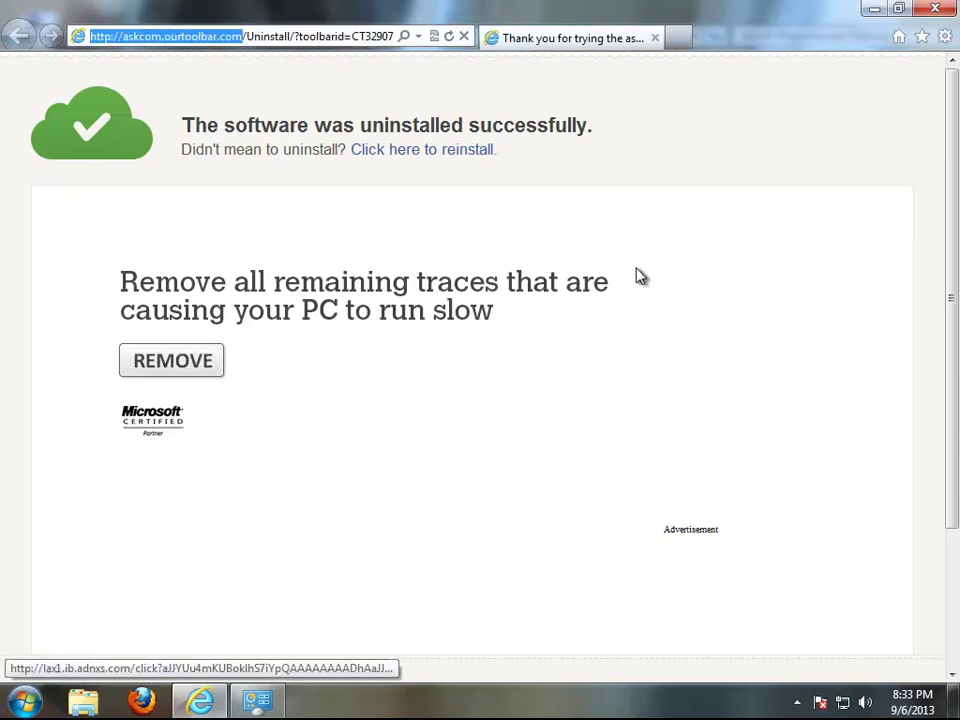
pyautogui.click(935, 12)
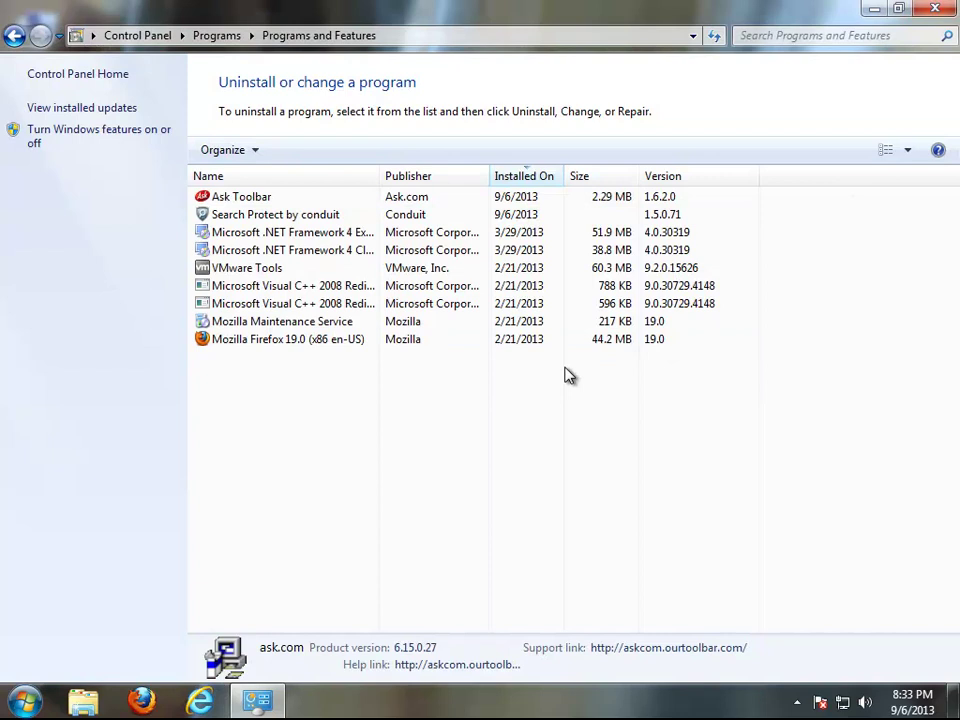
# - Refresh the programs list and uninstall Ask Toolbar, showing the User Account Control details and allowing d0ce0.msi to make changes
pyautogui.rightClick(311, 428)
pyautogui.click(353, 485)
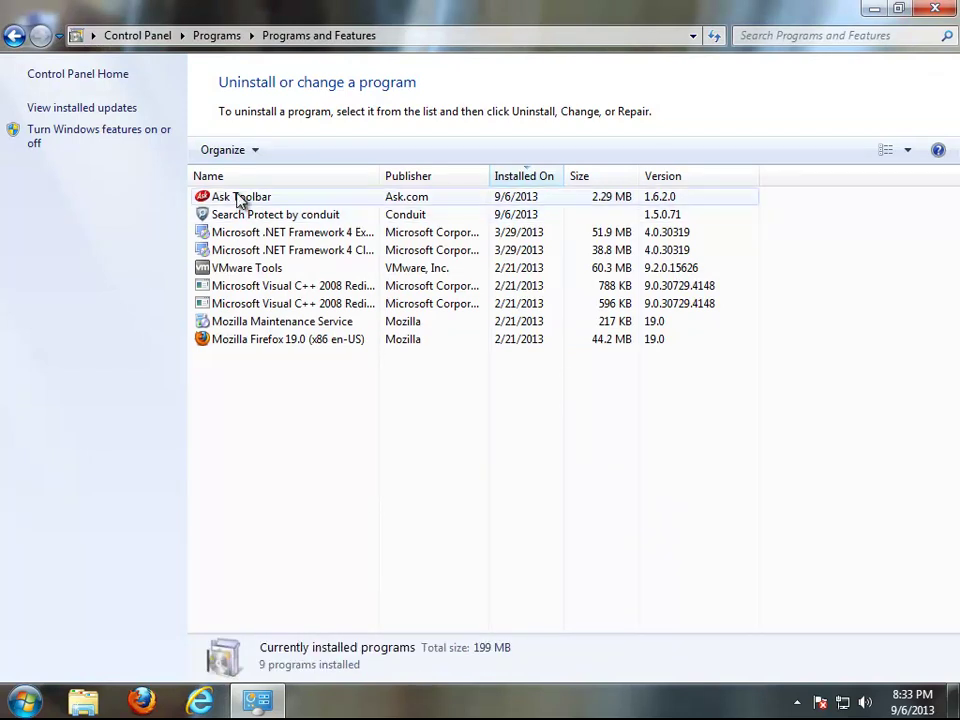
pyautogui.doubleClick(240, 199)
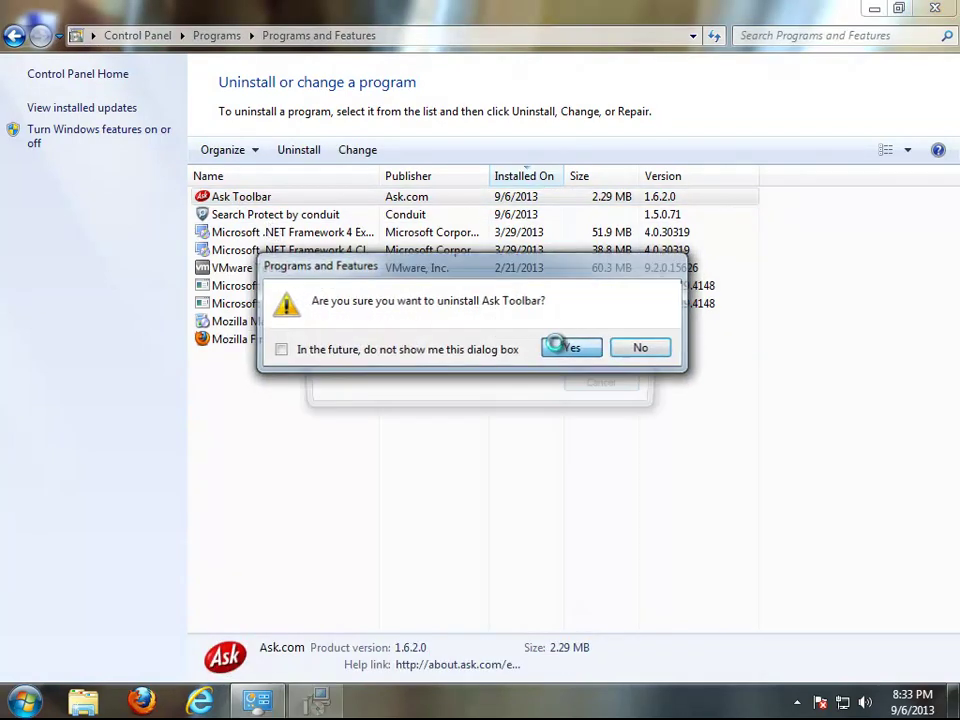
pyautogui.click(566, 348)
pyautogui.moveTo(388, 293); pyautogui.dragTo(389, 243)
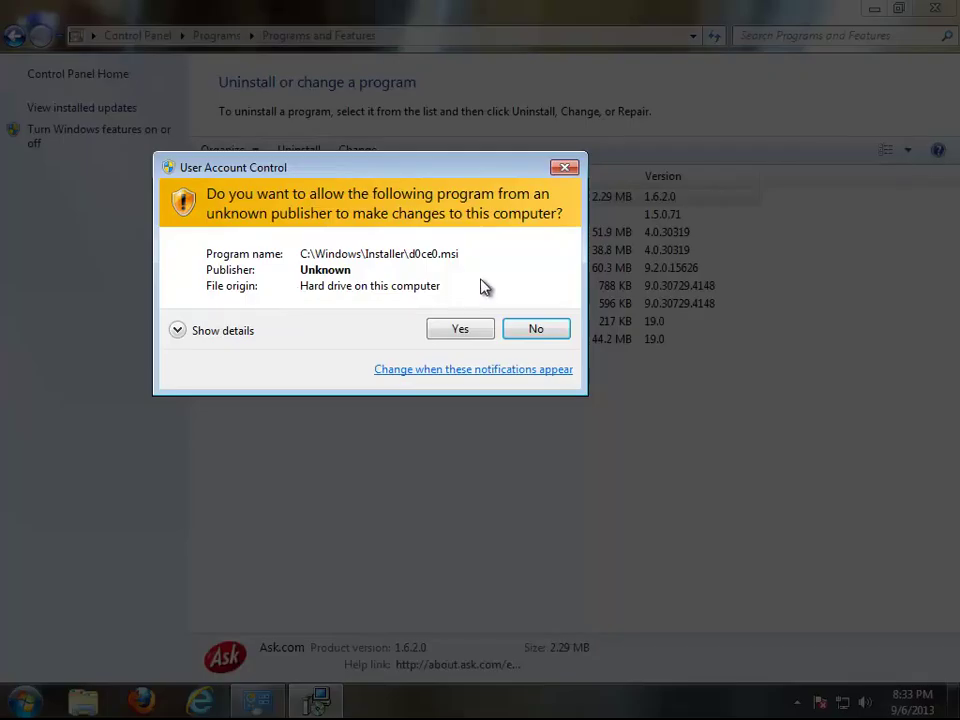
pyautogui.moveTo(436, 165); pyautogui.dragTo(465, 390)
pyautogui.click(210, 556)
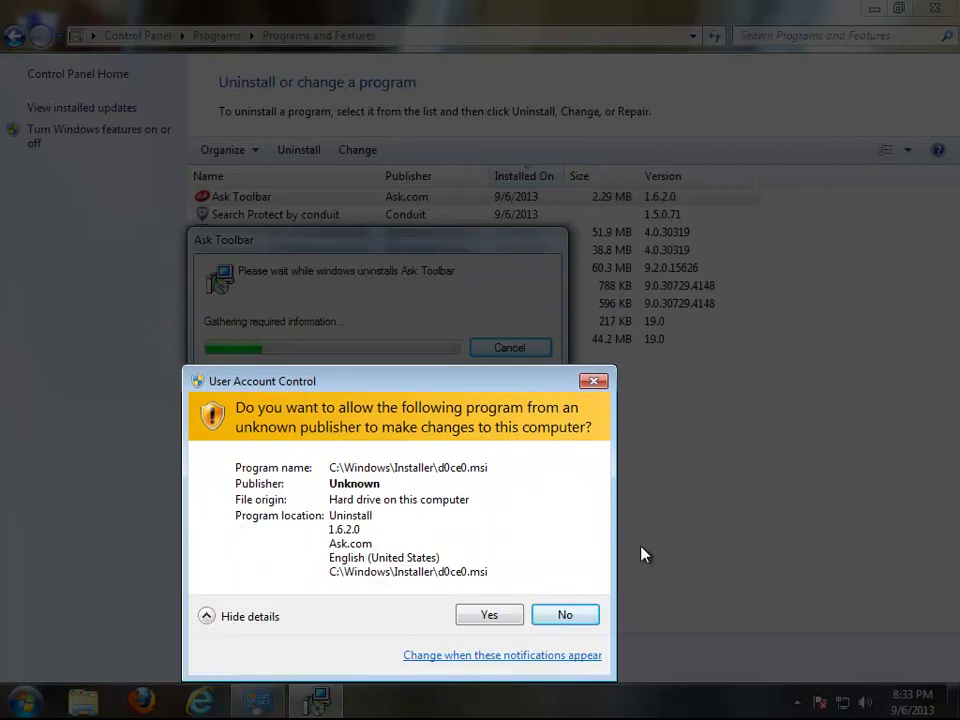
pyautogui.click(489, 615)
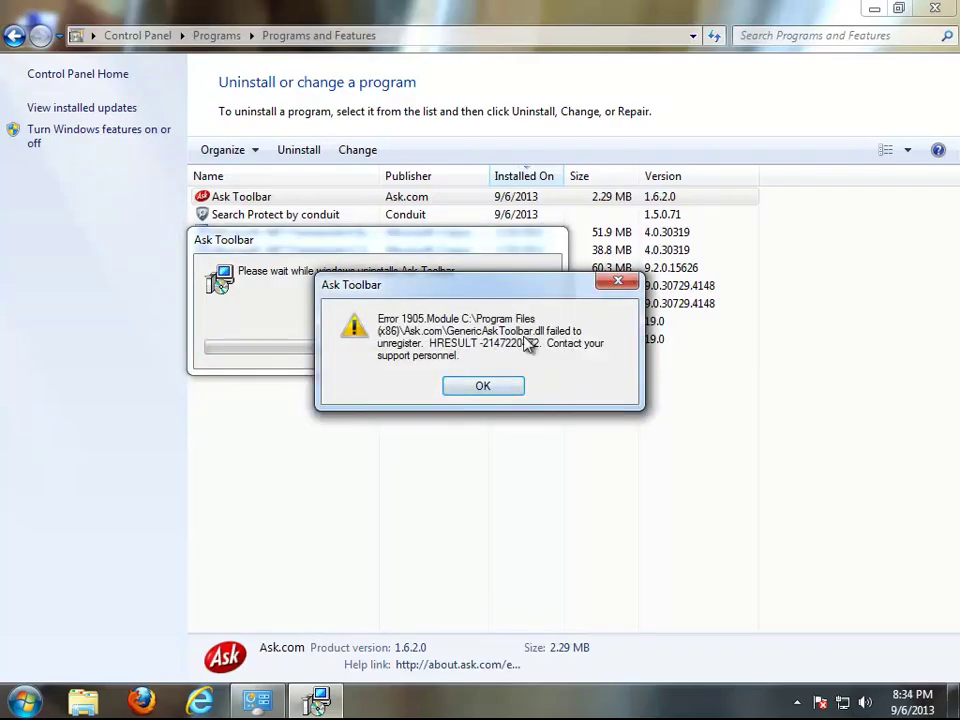
# - Move the Ask Toolbar uninstall error message aside, acknowledge it, and refresh the installed programs list
pyautogui.moveTo(534, 296); pyautogui.dragTo(409, 406)
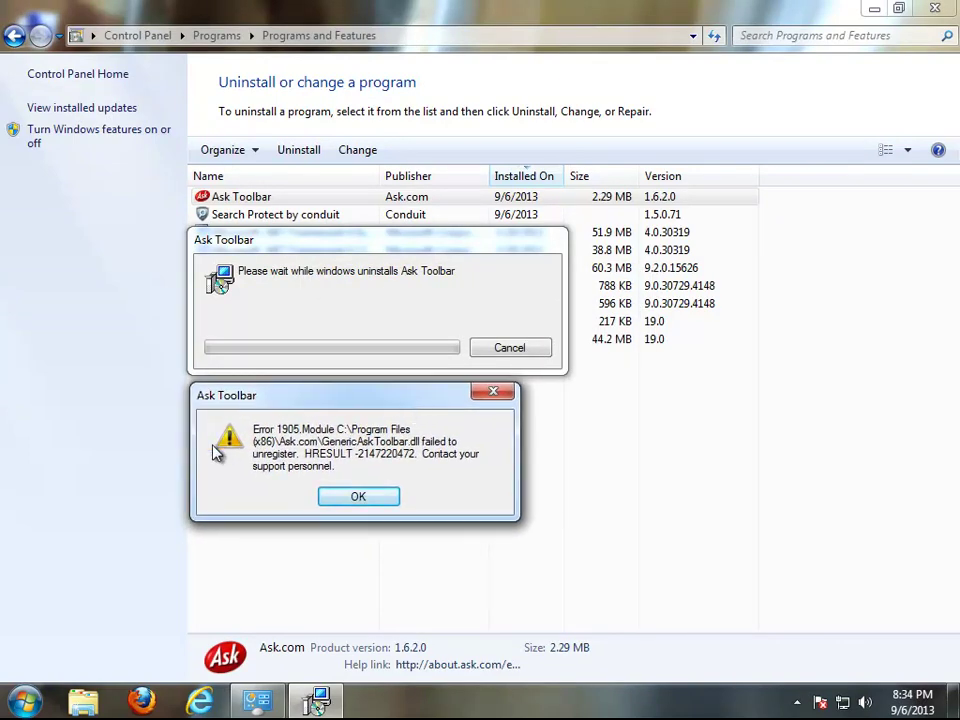
pyautogui.click(358, 497)
pyautogui.rightClick(277, 369)
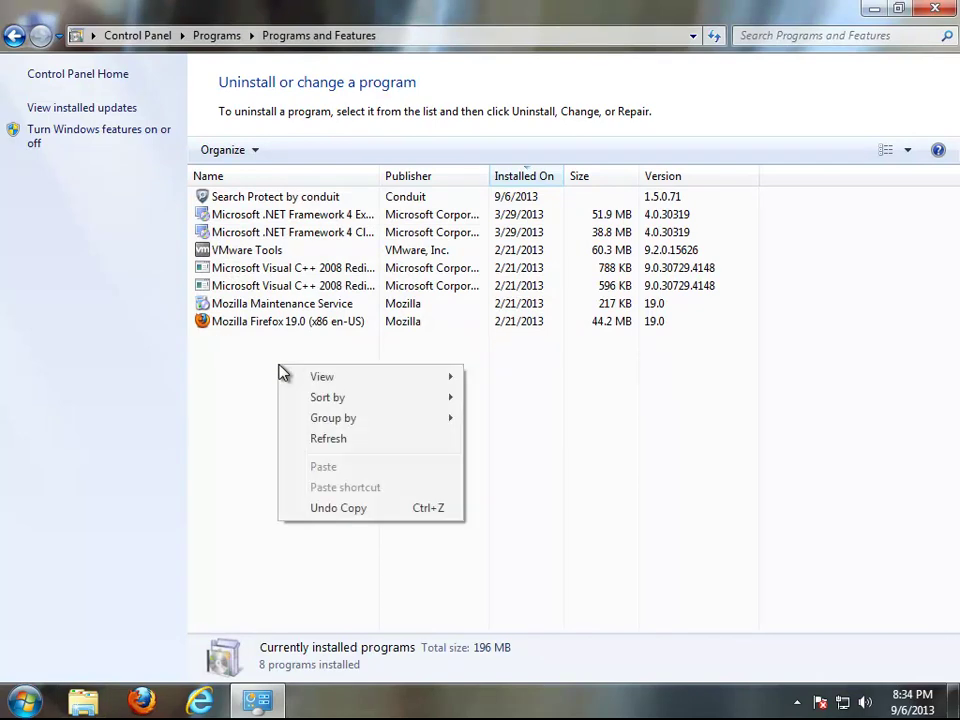
pyautogui.click(310, 448)
pyautogui.rightClick(306, 382)
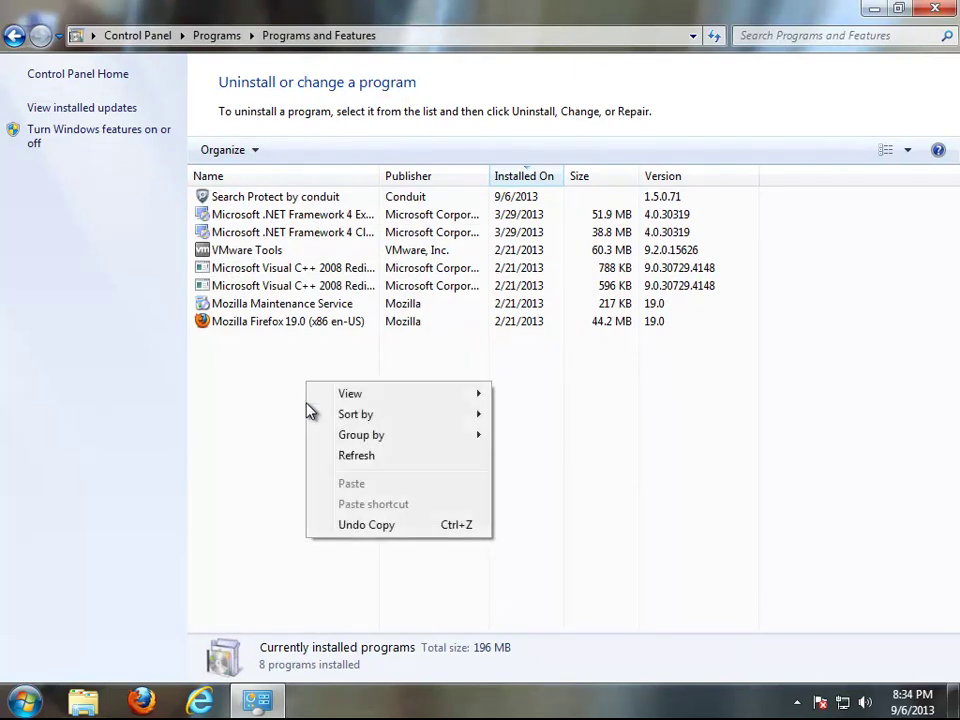
pyautogui.click(327, 456)
# - Uninstall Search Protect by conduit and refresh the installed programs list
pyautogui.click(296, 198)
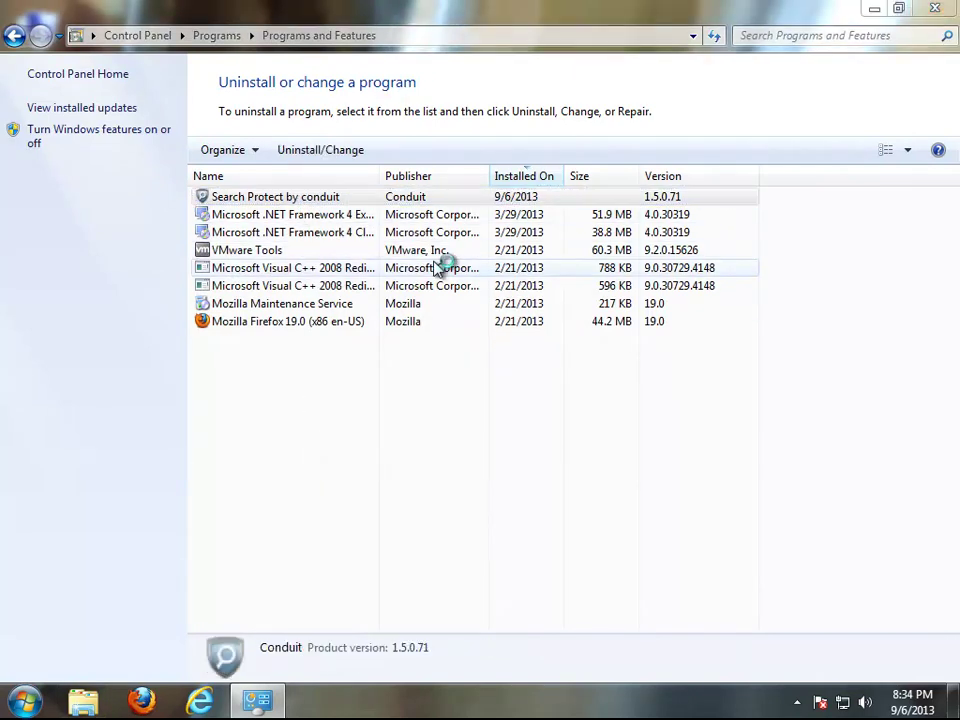
pyautogui.rightClick(300, 358)
pyautogui.click(321, 427)
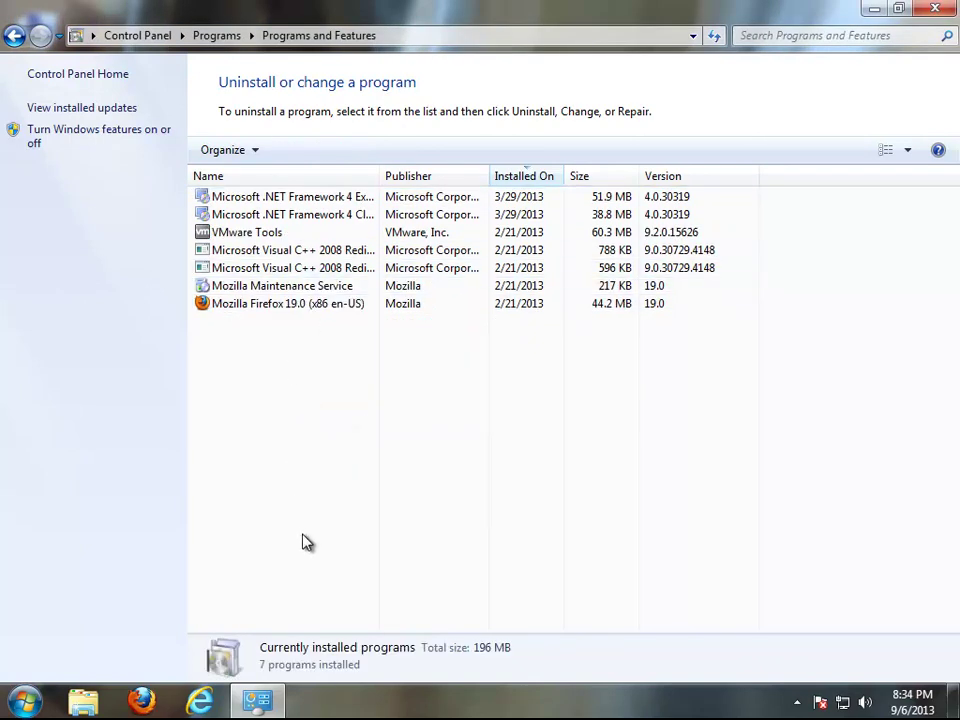
# - Close the Programs and Features window and refresh the desktop
pyautogui.click(929, 14)
pyautogui.rightClick(306, 281)
pyautogui.click(345, 335)
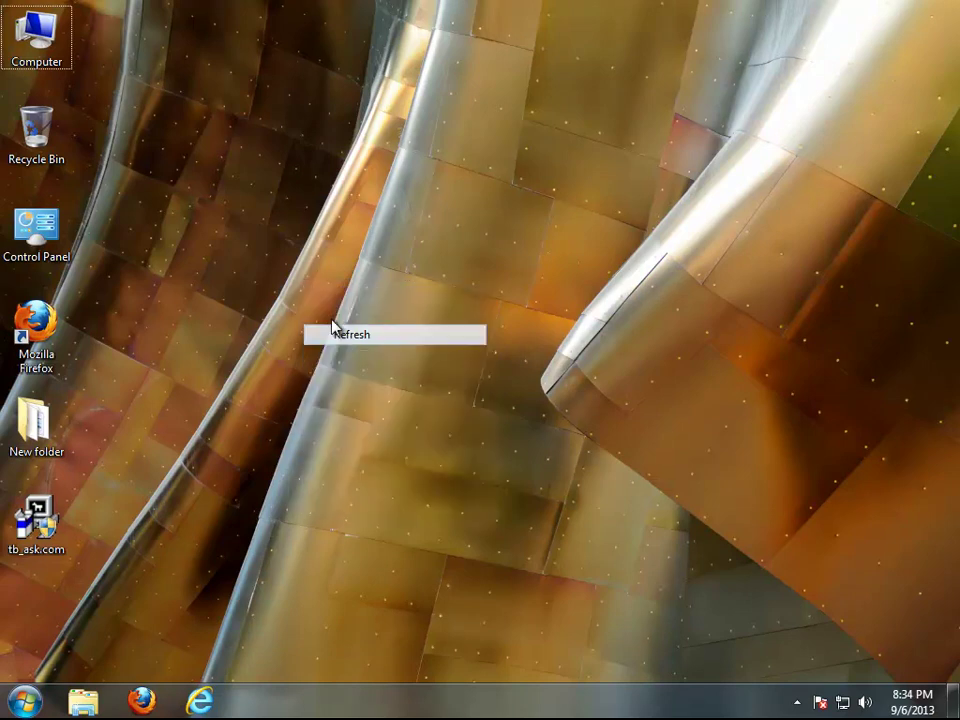
# - Launch Internet Explorer, view its version information and close the About window
pyautogui.click(199, 702)
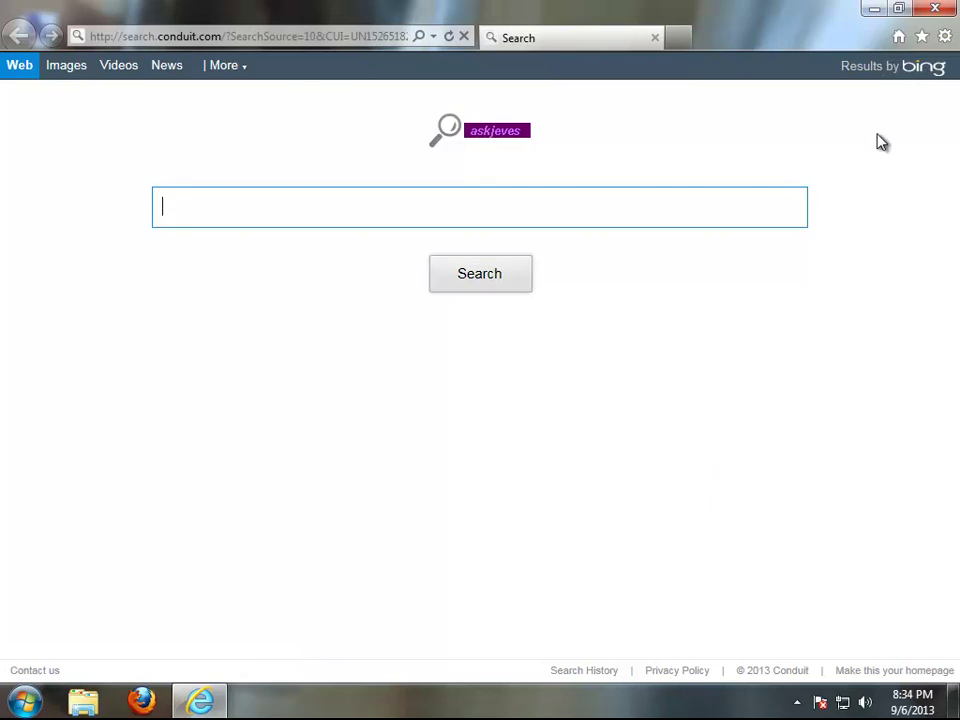
pyautogui.click(945, 38)
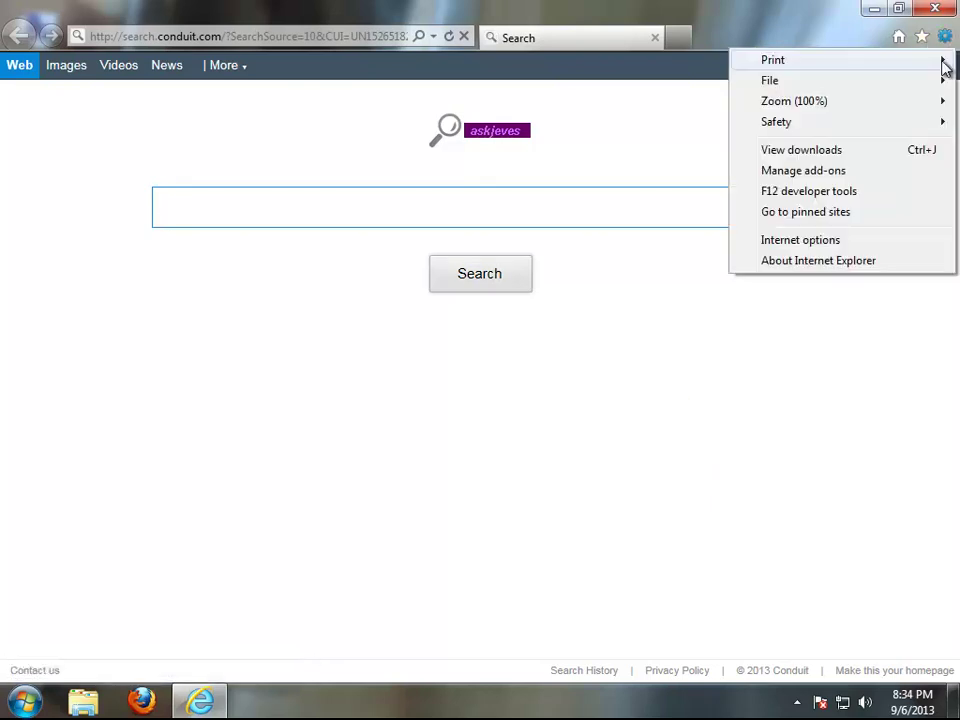
pyautogui.click(896, 267)
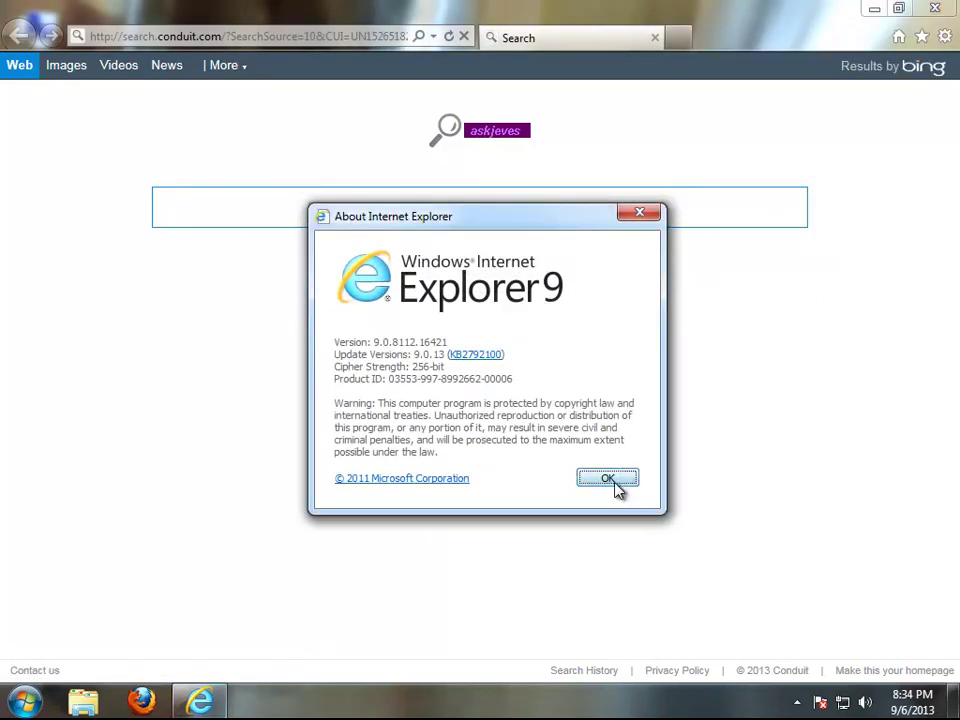
pyautogui.click(610, 480)
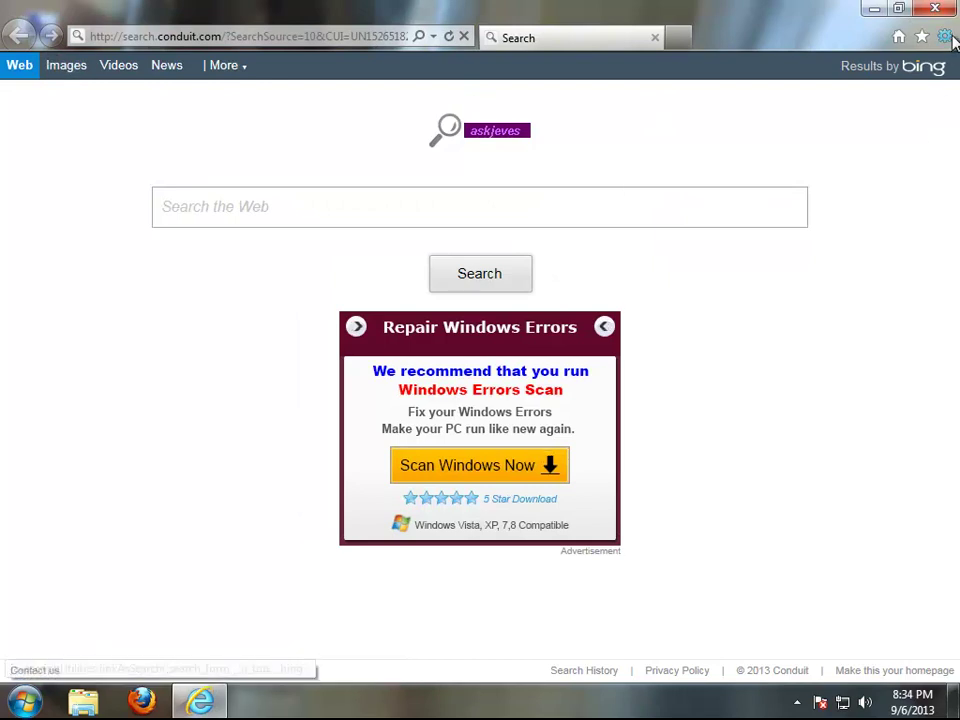
# - Replace the Conduit home page in Internet Options with the blank page about:blank
pyautogui.click(945, 38)
pyautogui.click(862, 245)
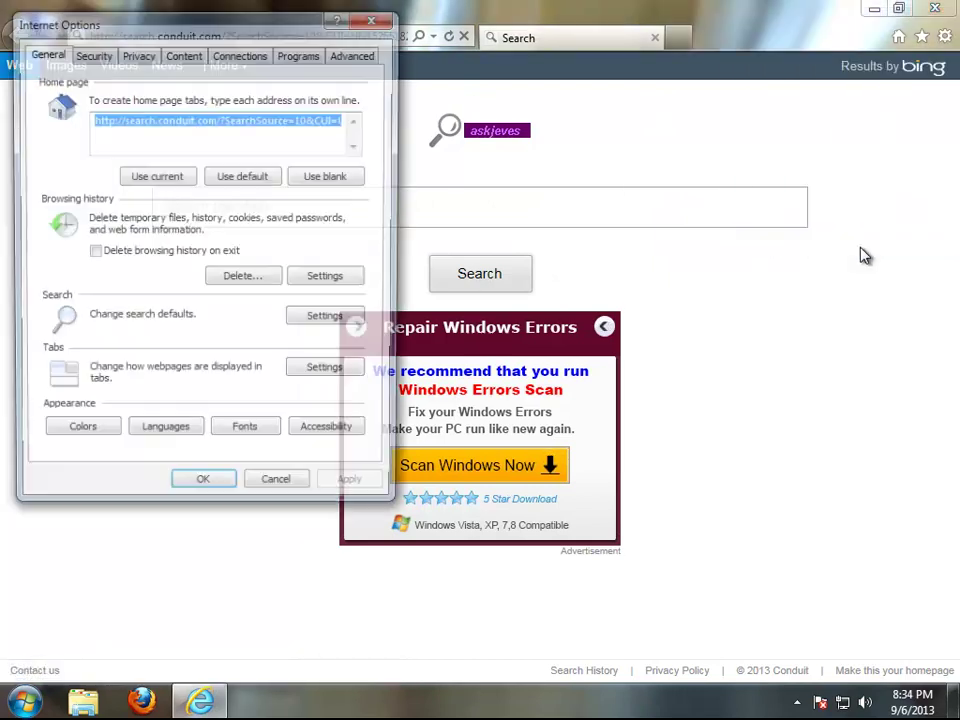
pyautogui.click(338, 178)
pyautogui.click(250, 180)
pyautogui.click(335, 180)
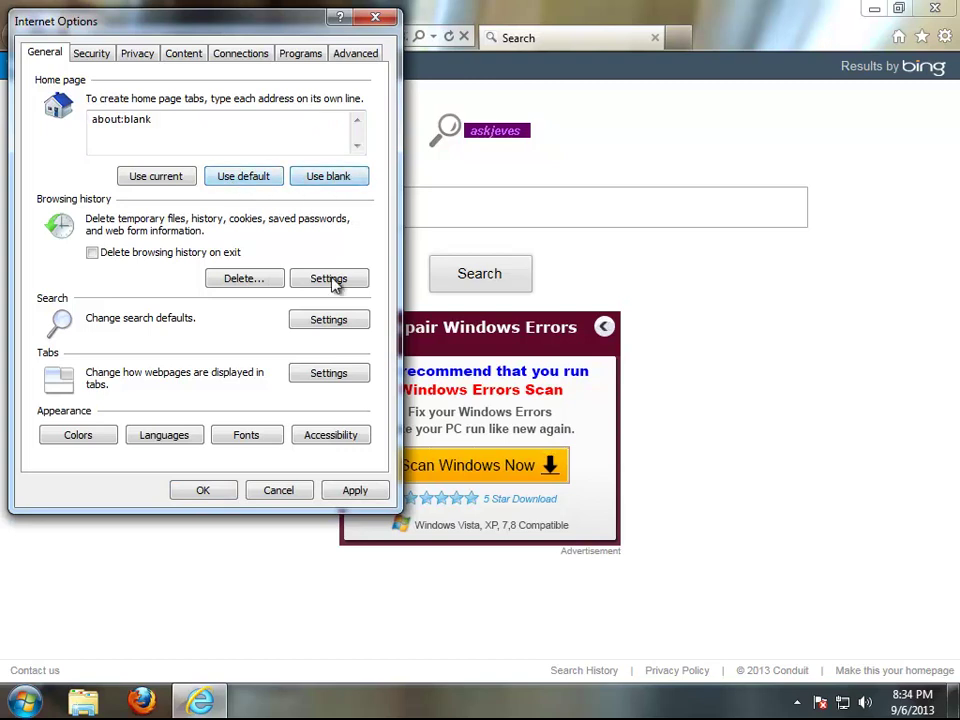
# - Apply the home page change in Internet Options and try to disable both Ask Toolbar add-ons
pyautogui.click(340, 496)
pyautogui.click(303, 58)
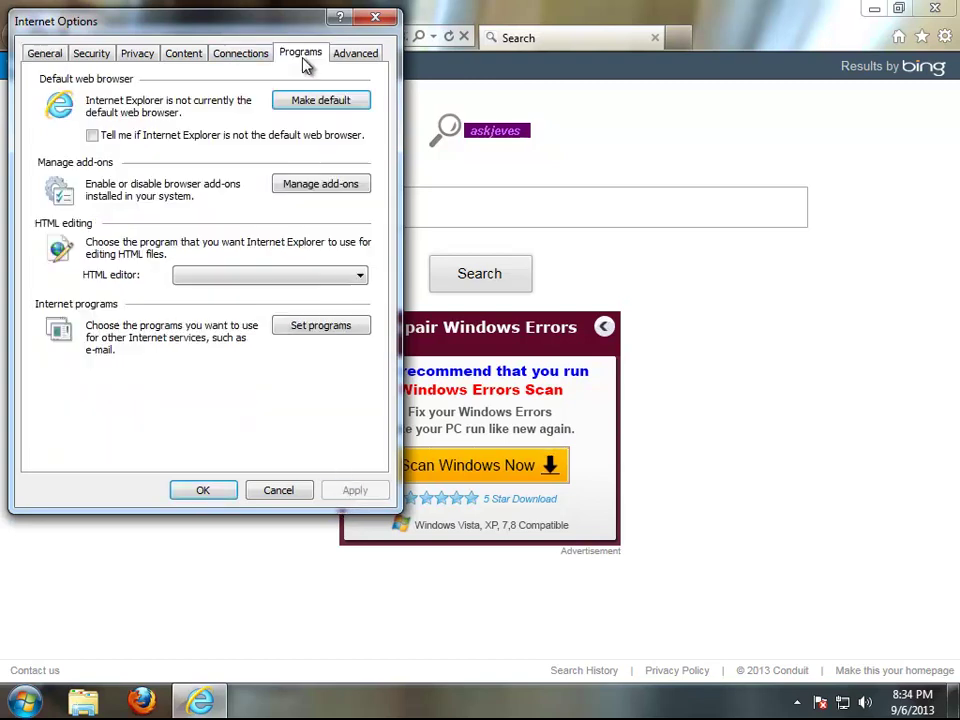
pyautogui.click(345, 188)
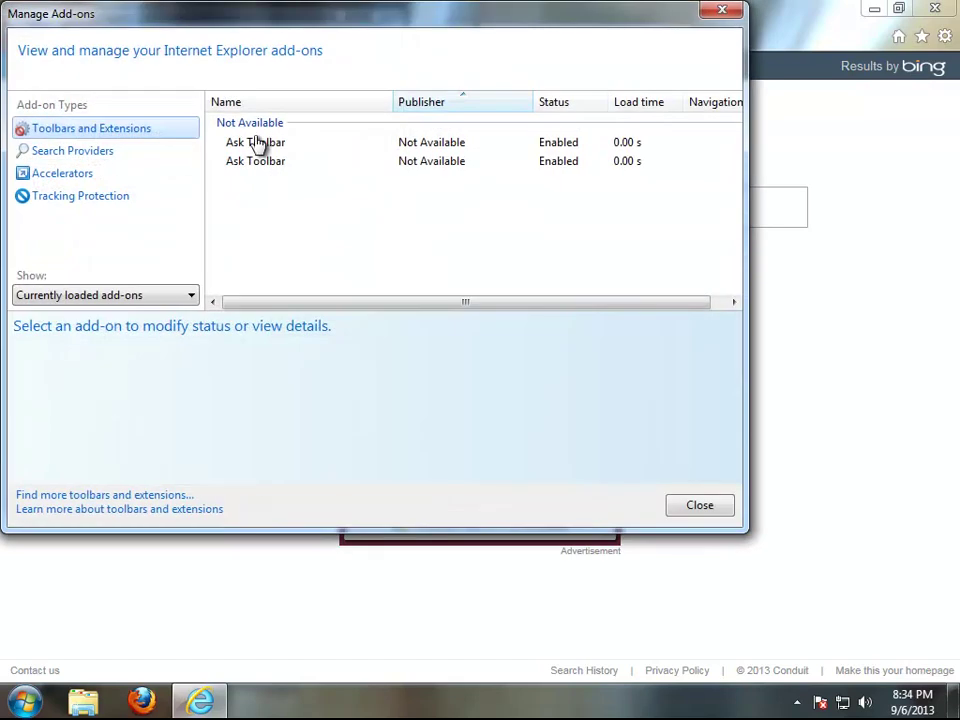
pyautogui.click(316, 146)
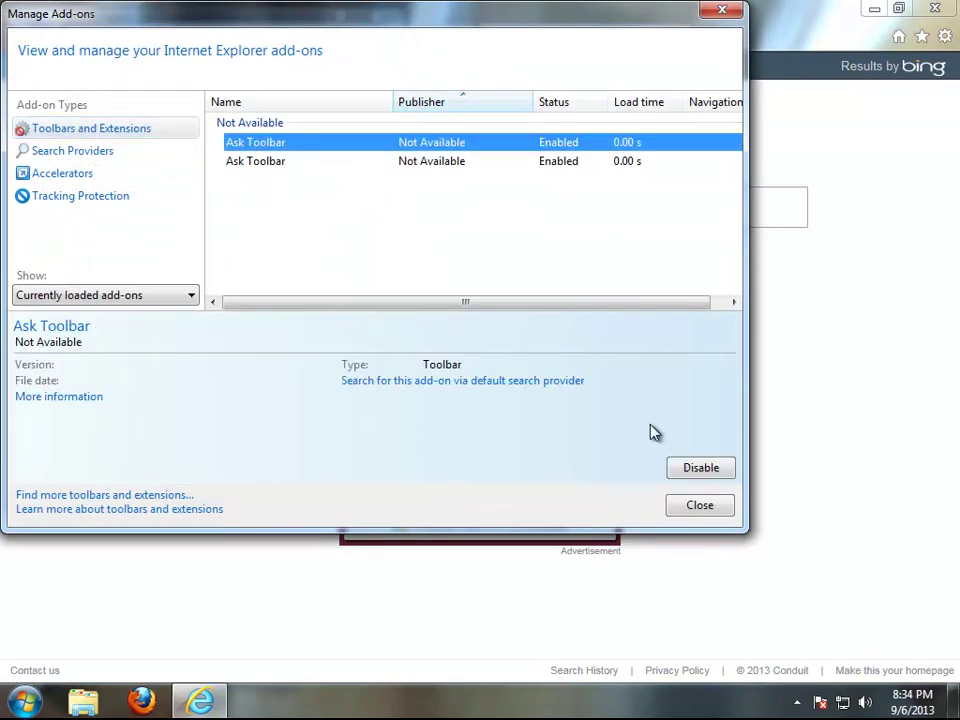
pyautogui.click(689, 472)
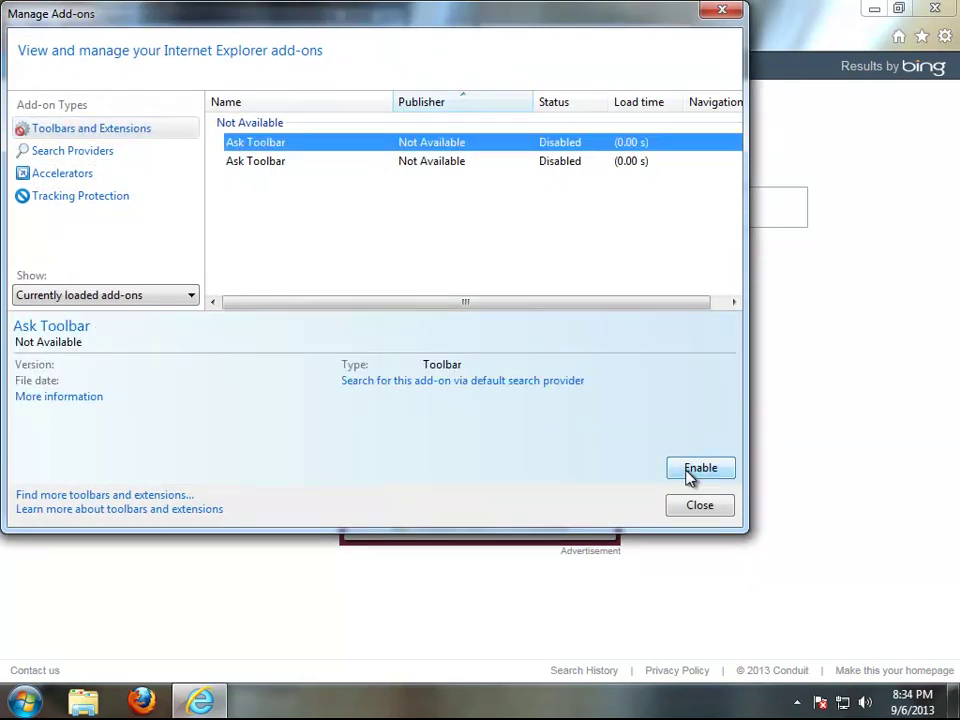
pyautogui.click(262, 166)
pyautogui.click(700, 474)
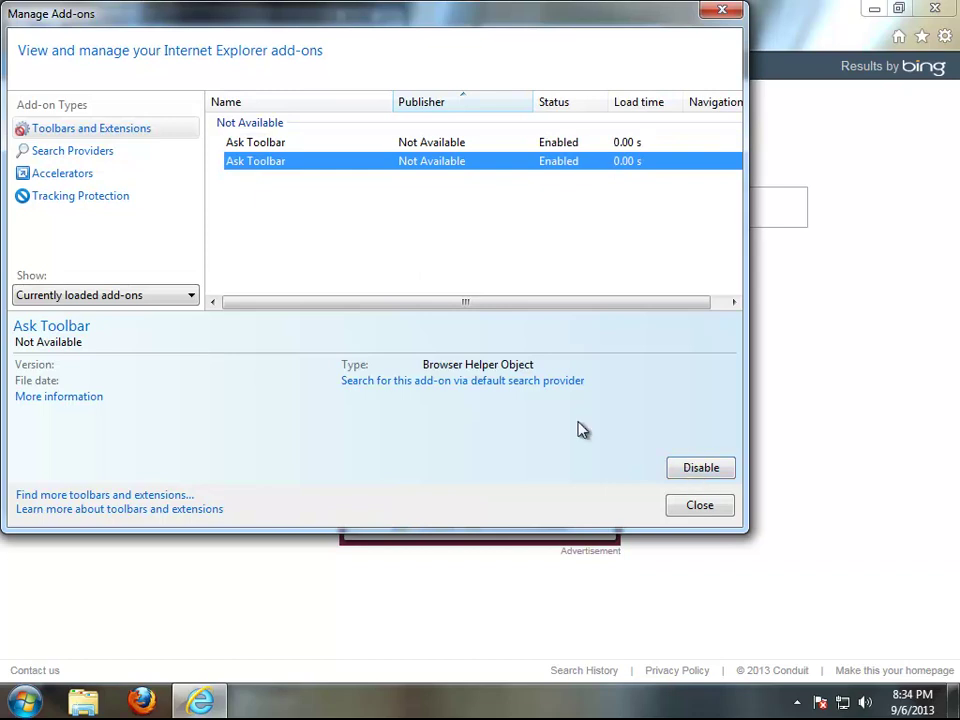
# - Make Bing the default search provider, remove ask.com Customized Web Search and confirm Internet Options
pyautogui.click(108, 152)
pyautogui.click(297, 124)
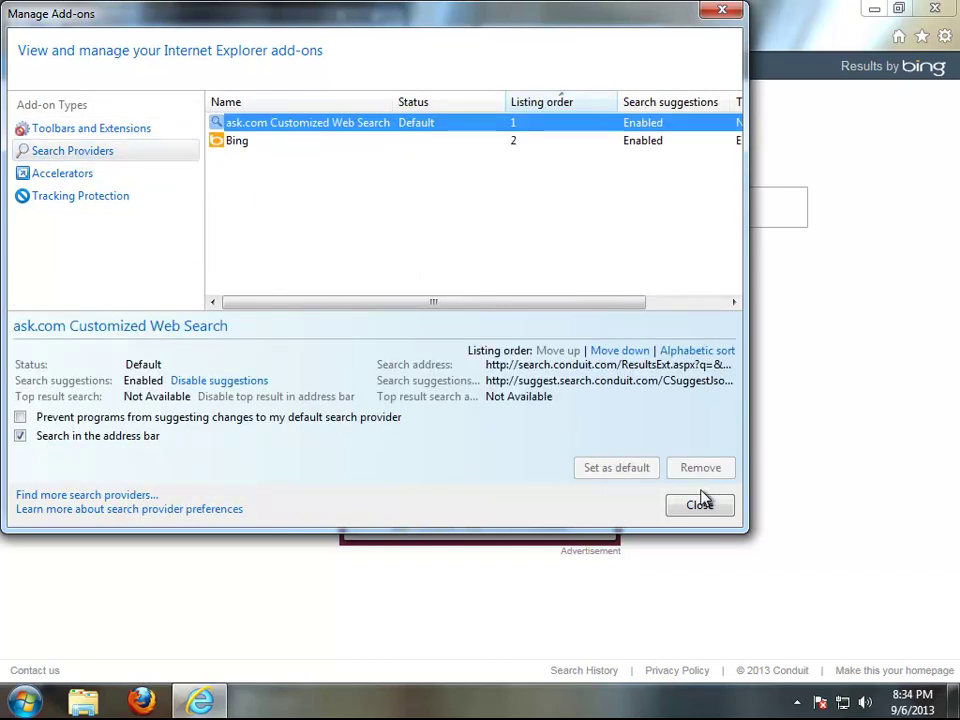
pyautogui.click(236, 141)
pyautogui.click(620, 467)
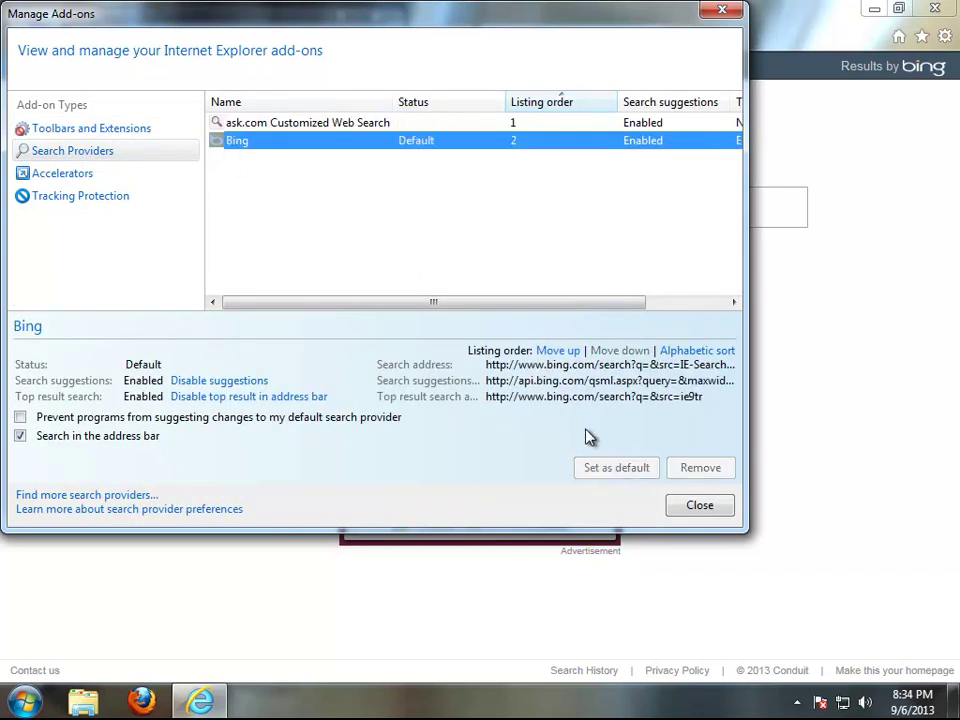
pyautogui.click(325, 128)
pyautogui.click(700, 468)
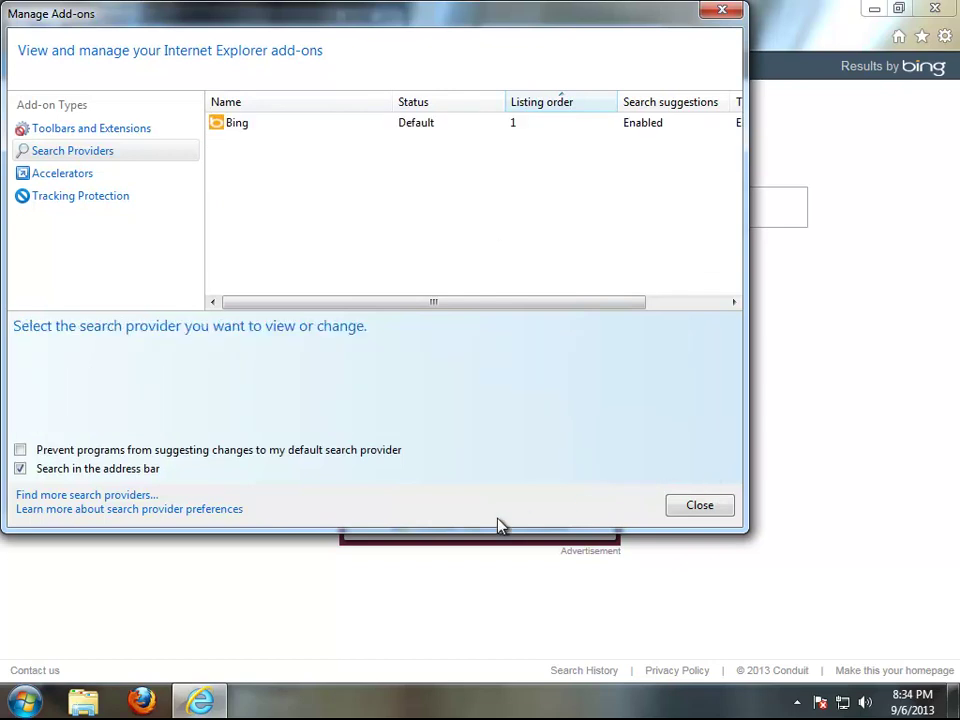
pyautogui.click(700, 506)
pyautogui.click(204, 493)
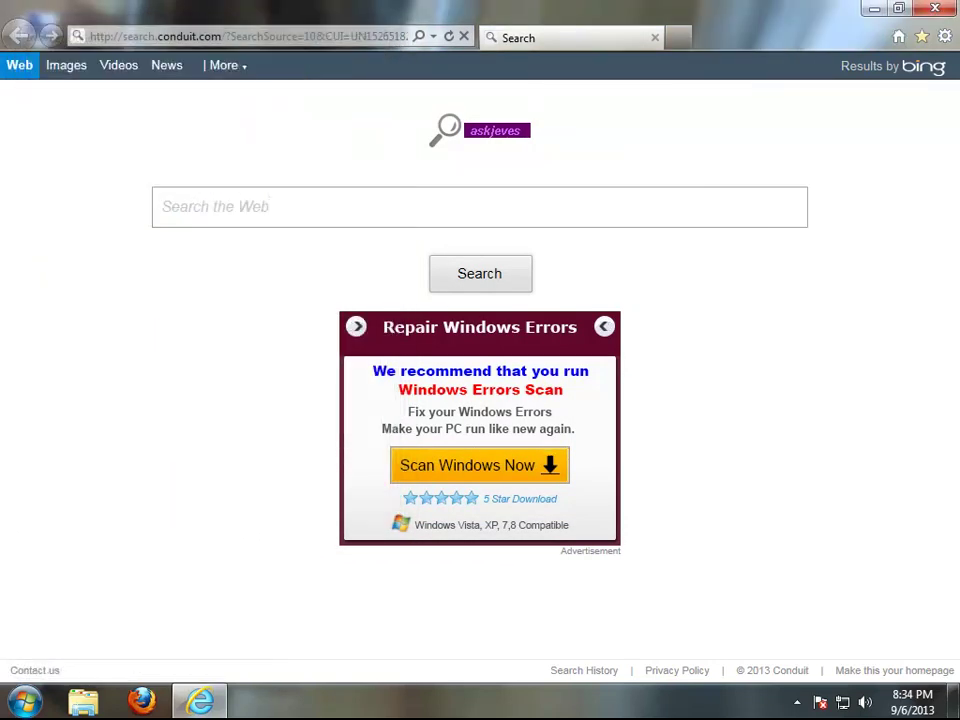
# - Restart Internet Explorer to check its start page, close it again and refresh the desktop
pyautogui.click(931, 12)
pyautogui.click(198, 702)
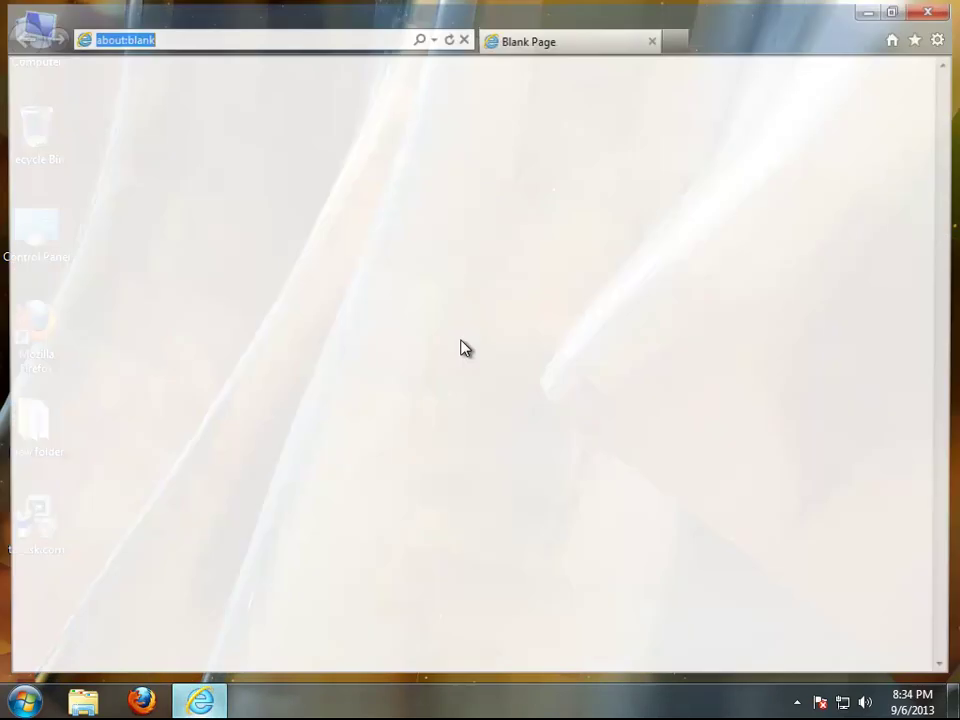
pyautogui.click(920, 12)
pyautogui.rightClick(443, 266)
pyautogui.click(478, 320)
# - Search the computer for "ask toolbar" in one Explorer window and for "conduit" in a second one
pyautogui.doubleClick(42, 33)
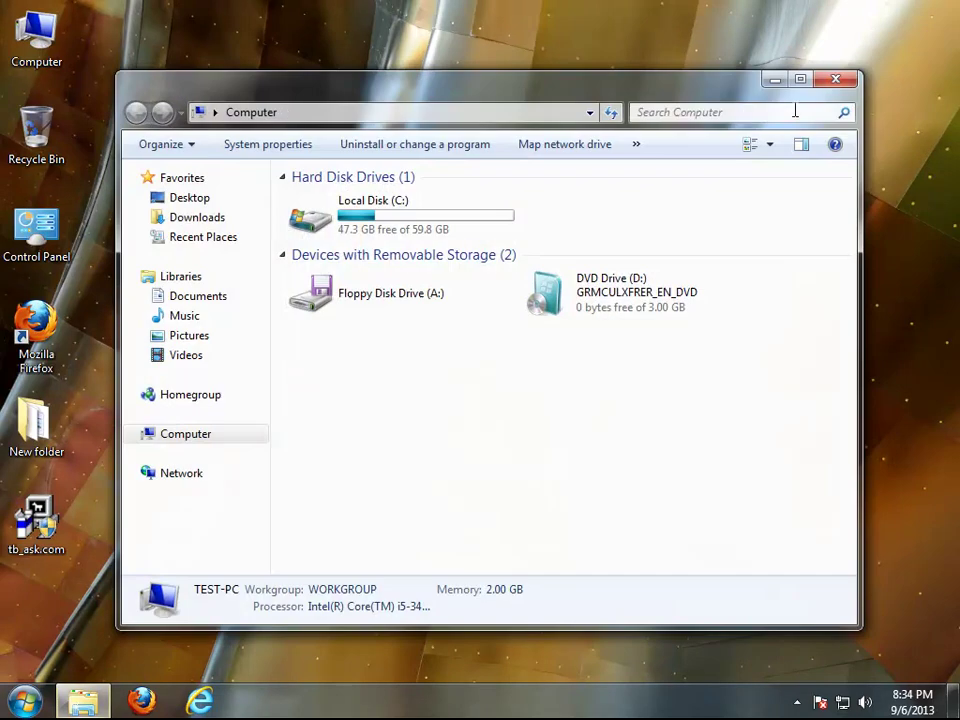
pyautogui.click(723, 112)
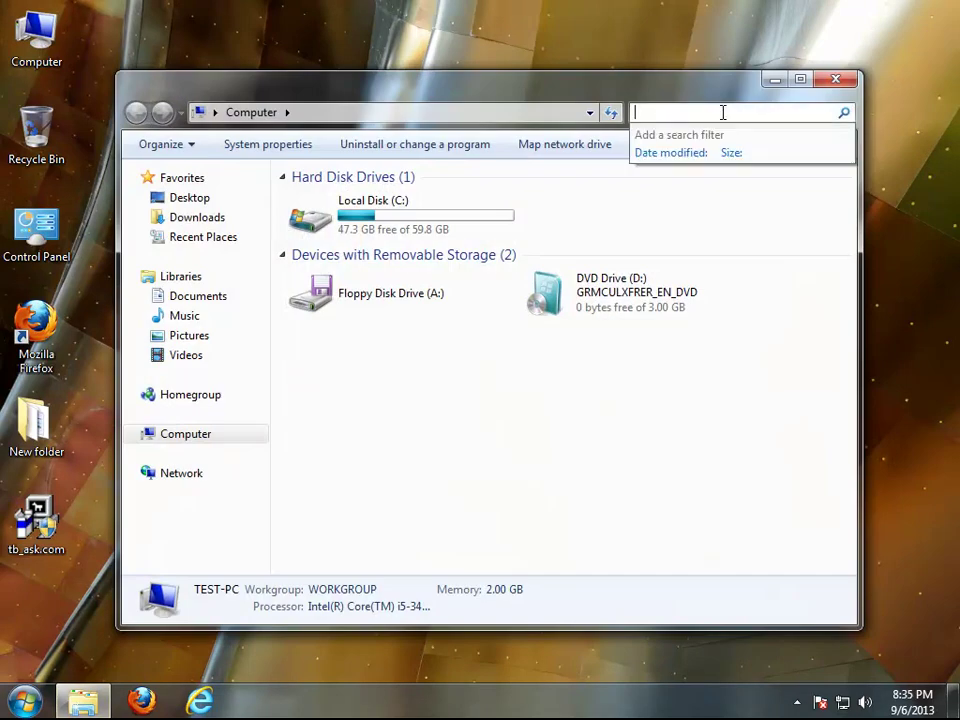
pyautogui.write('ask toolbar')
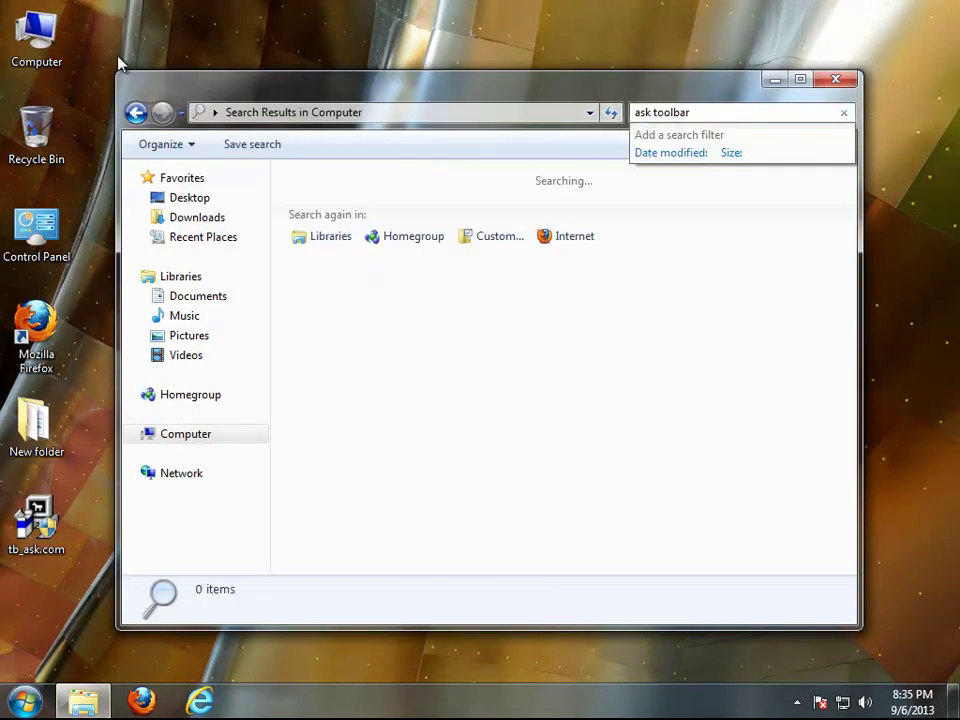
pyautogui.doubleClick(40, 32)
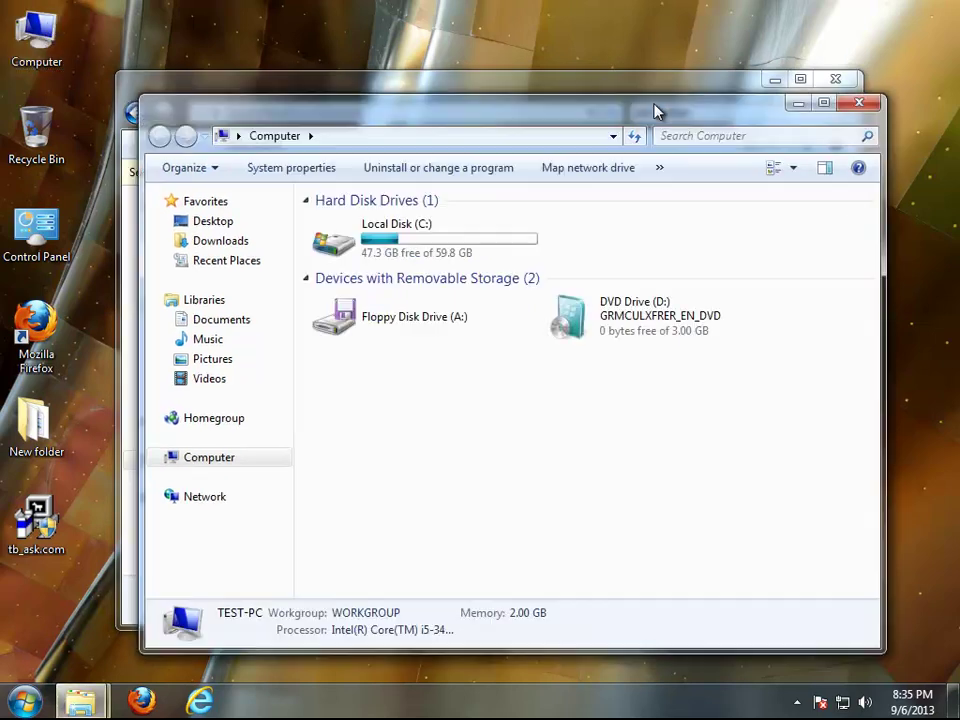
pyautogui.click(718, 137)
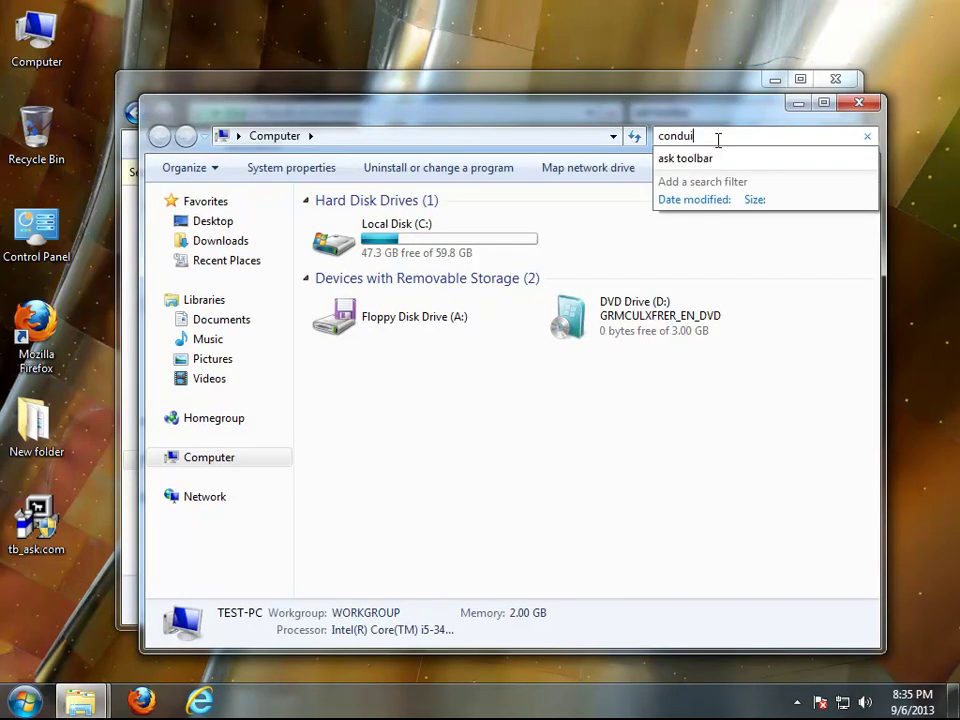
pyautogui.press('Return')
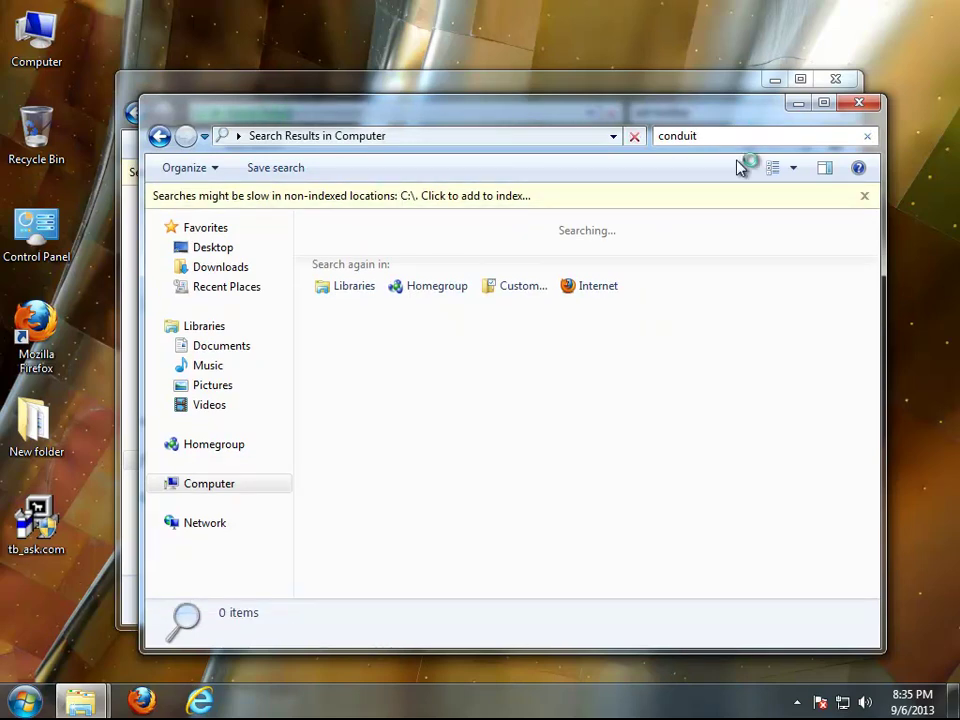
# - Launch the Registry Editor with administrator approval and search the registry for "ASK TOOLBAR"
pyautogui.press('super+r')
pyautogui.write('REGEDIT')
pyautogui.press('Return')
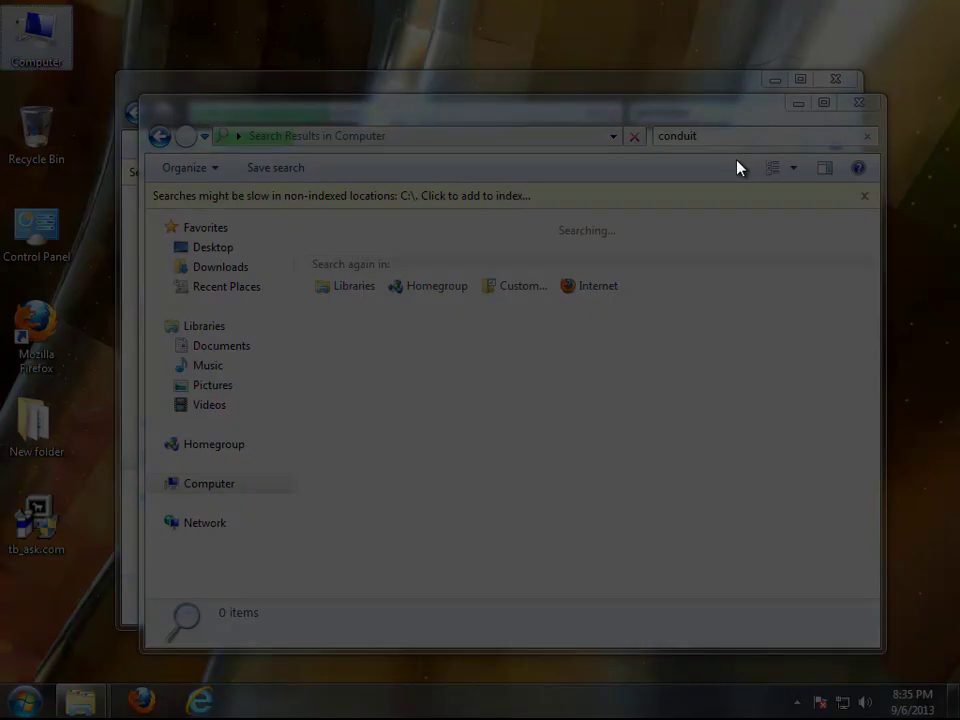
pyautogui.hotkey('alt', 'y')
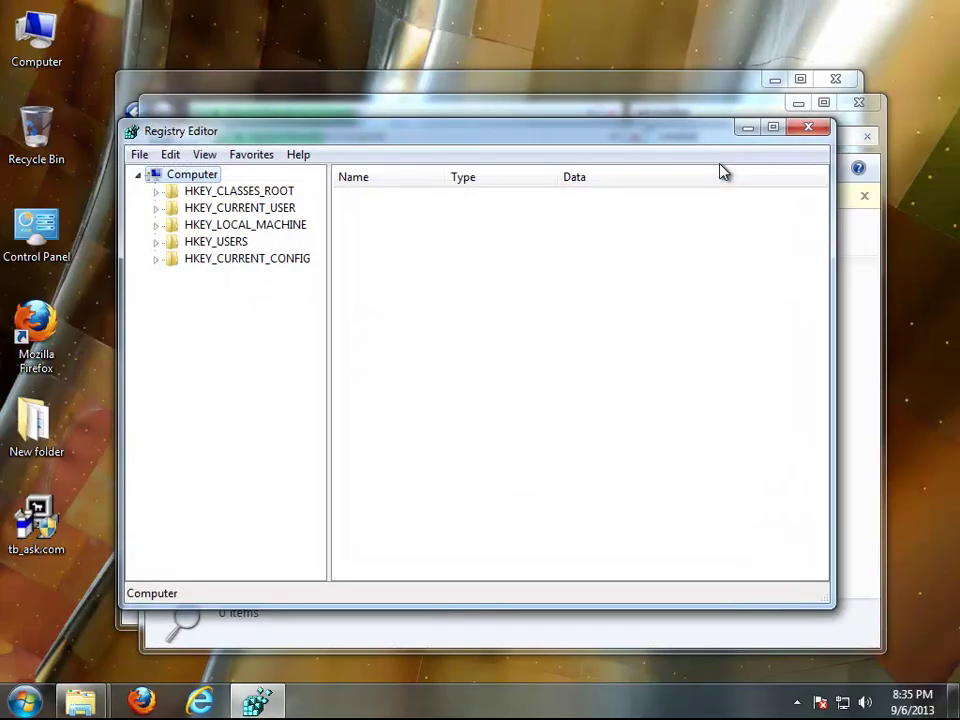
pyautogui.hotkey('ctrl', 'f')
pyautogui.write('ASK TOOLB')
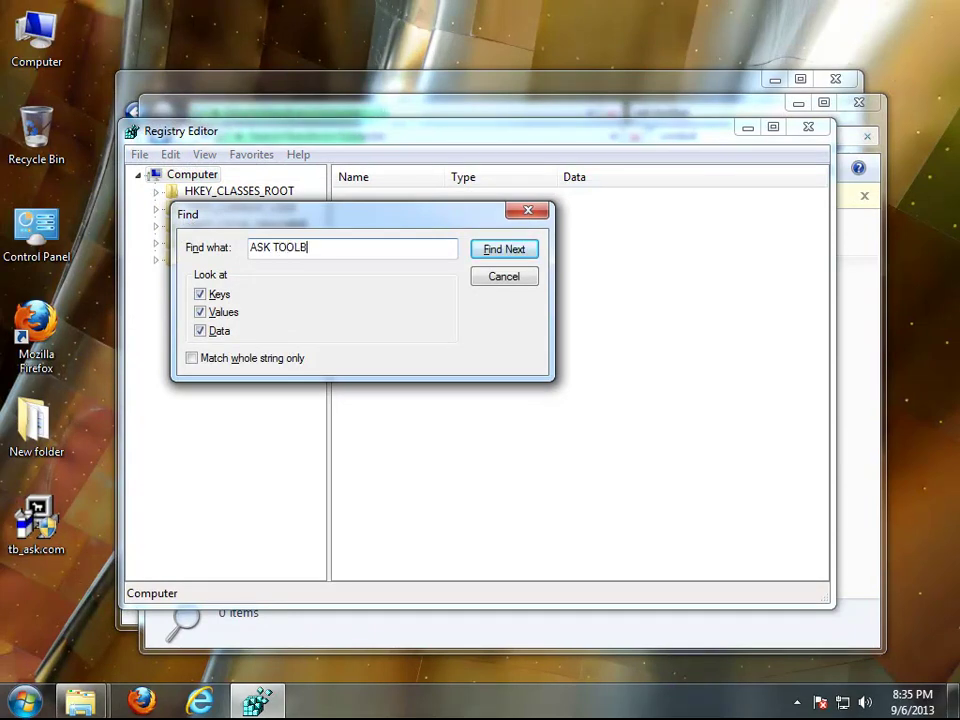
pyautogui.write('AR')
pyautogui.press('Return')
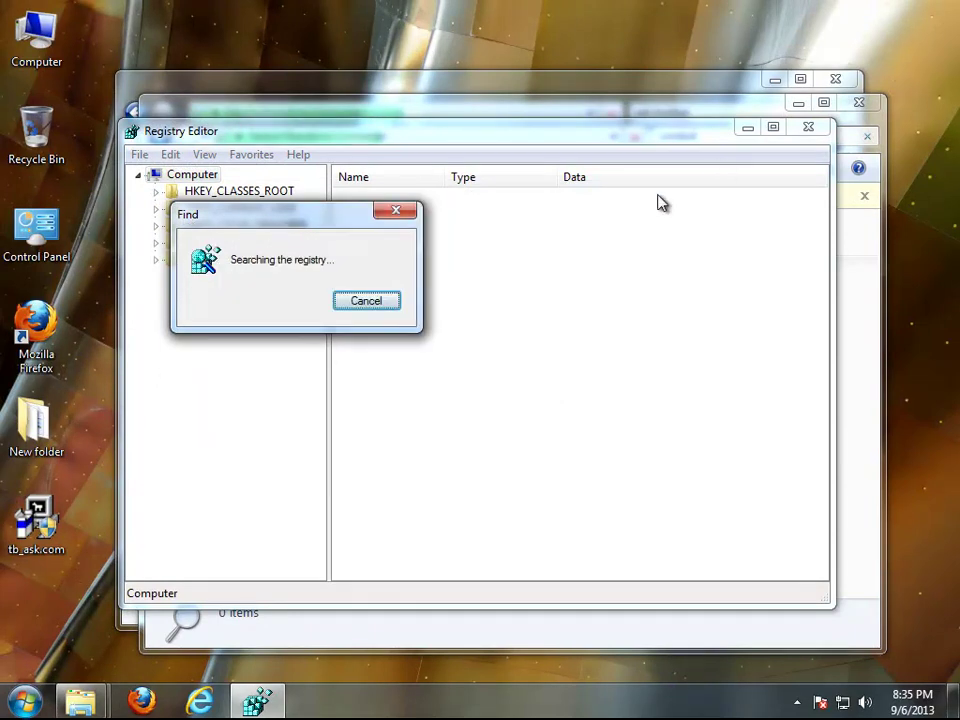
# - Delete the successive ASK TOOLBAR matches in HKEY_CLASSES_ROOT, including those under GenericAskToolbar.ToolbarWnd.1, MuiCache and Wow6432Node\CLSID, and find the next match
pyautogui.press('Delete')
pyautogui.press('Return')
pyautogui.press('F3')
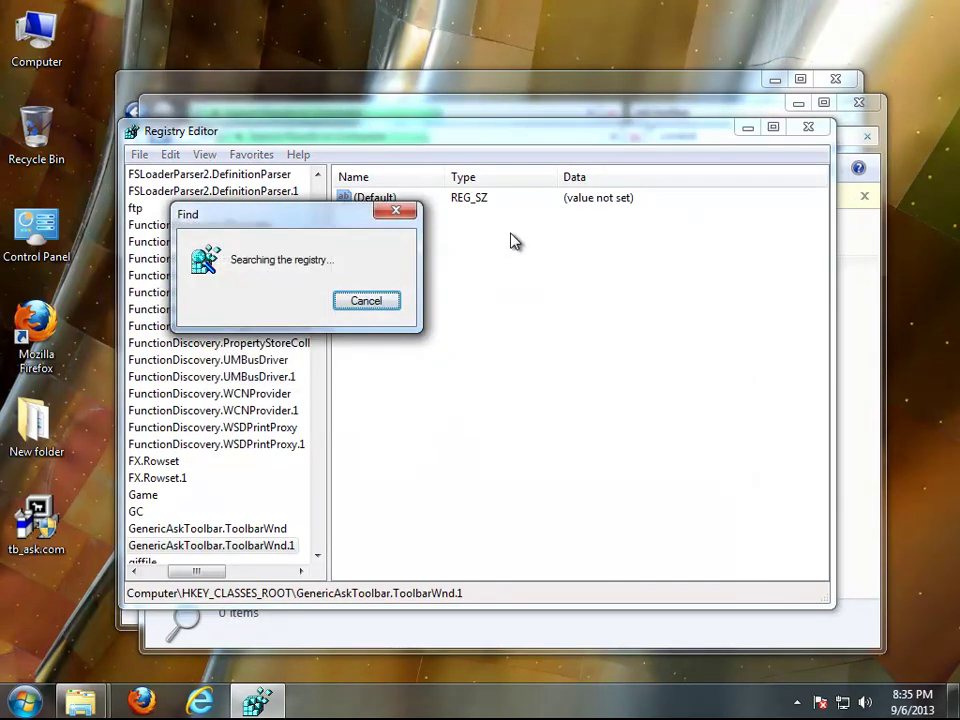
pyautogui.press('Delete')
pyautogui.press('Return')
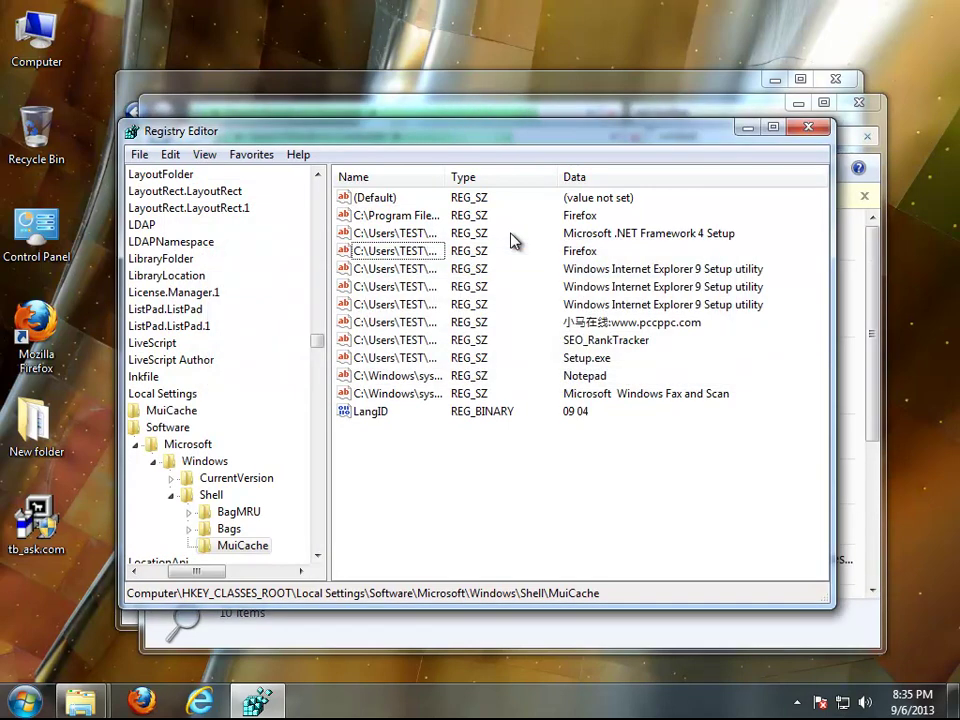
pyautogui.press('F3')
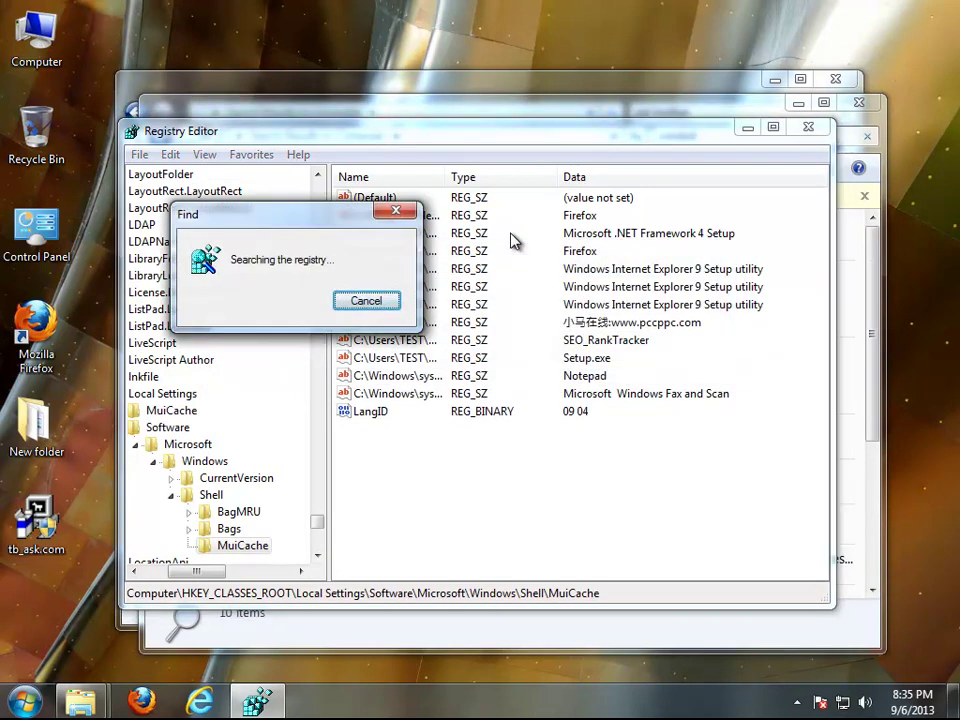
pyautogui.press('Delete')
pyautogui.press('Return')
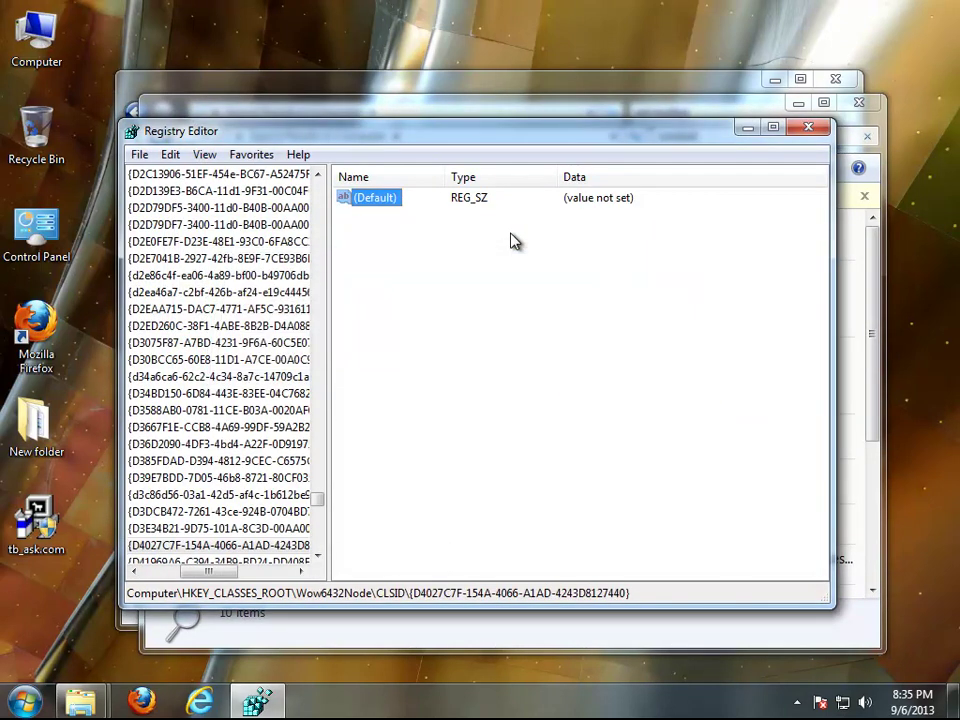
pyautogui.press('F3')
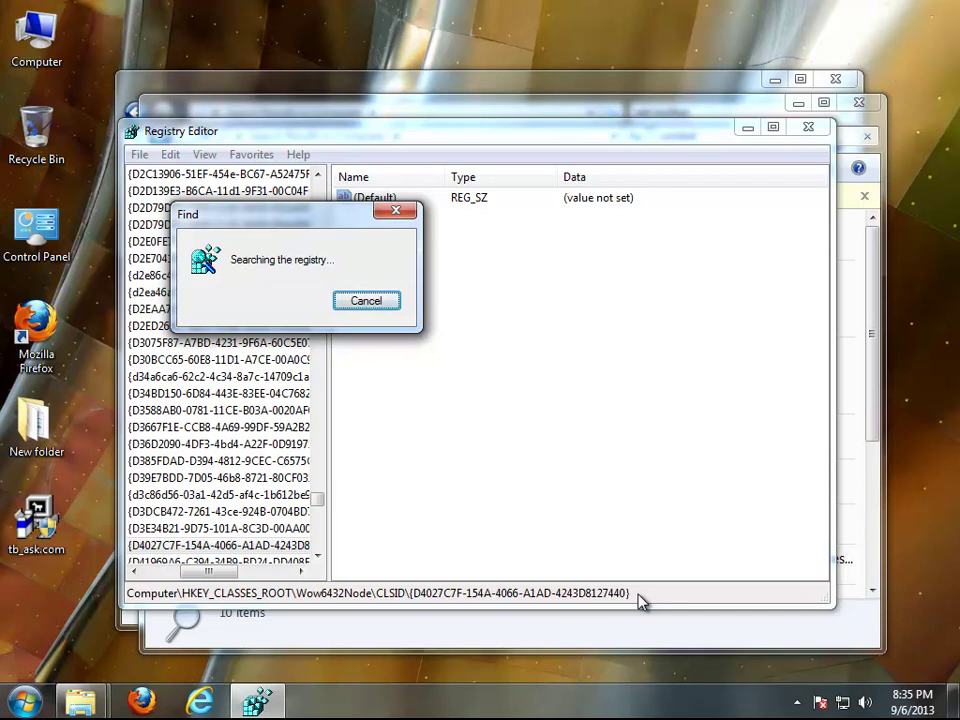
# - Return to the Computer root of the registry tree and search from there for "CONDUIT"
pyautogui.moveTo(200, 565); pyautogui.dragTo(140, 570)
pyautogui.moveTo(315, 538); pyautogui.dragTo(328, 172)
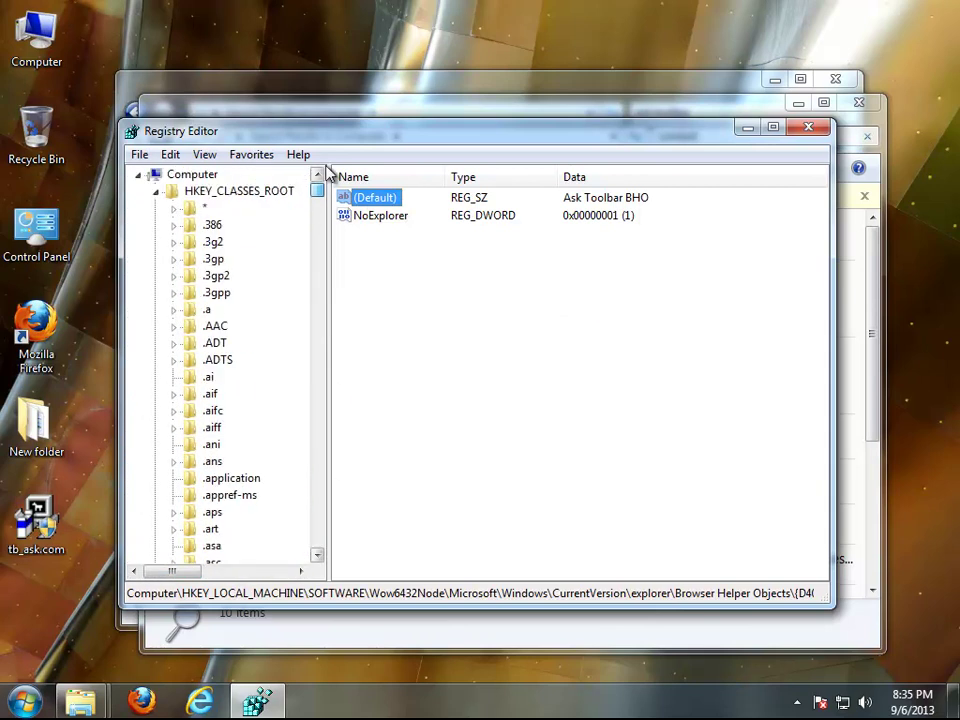
pyautogui.click(190, 176)
pyautogui.hotkey('ctrl', 'f')
pyautogui.write('CO')
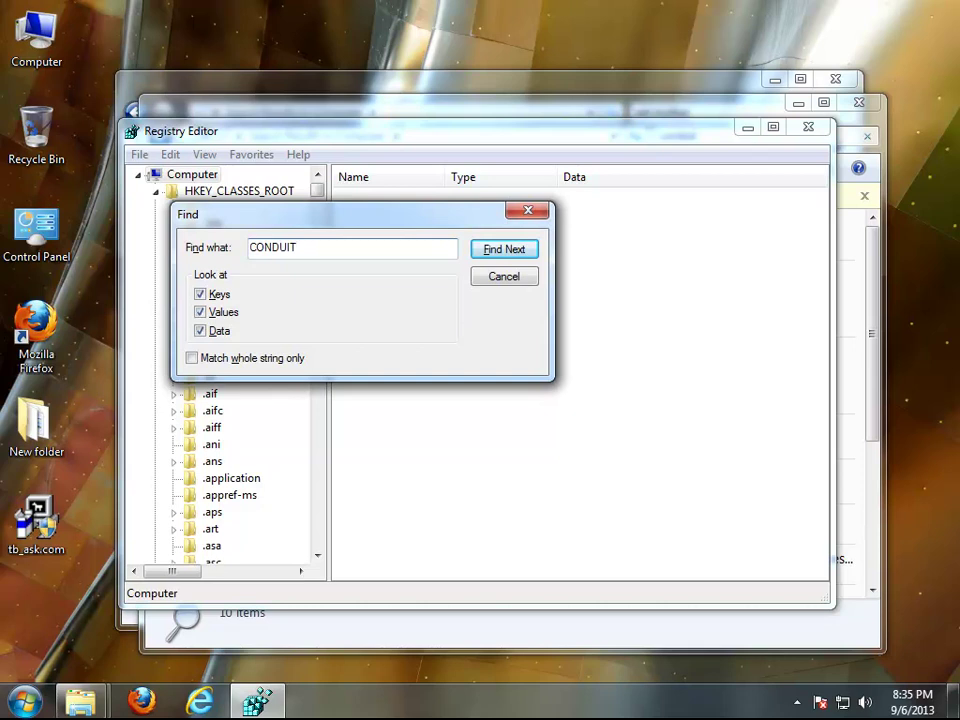
pyautogui.write('NDUIT')
pyautogui.press('Return')
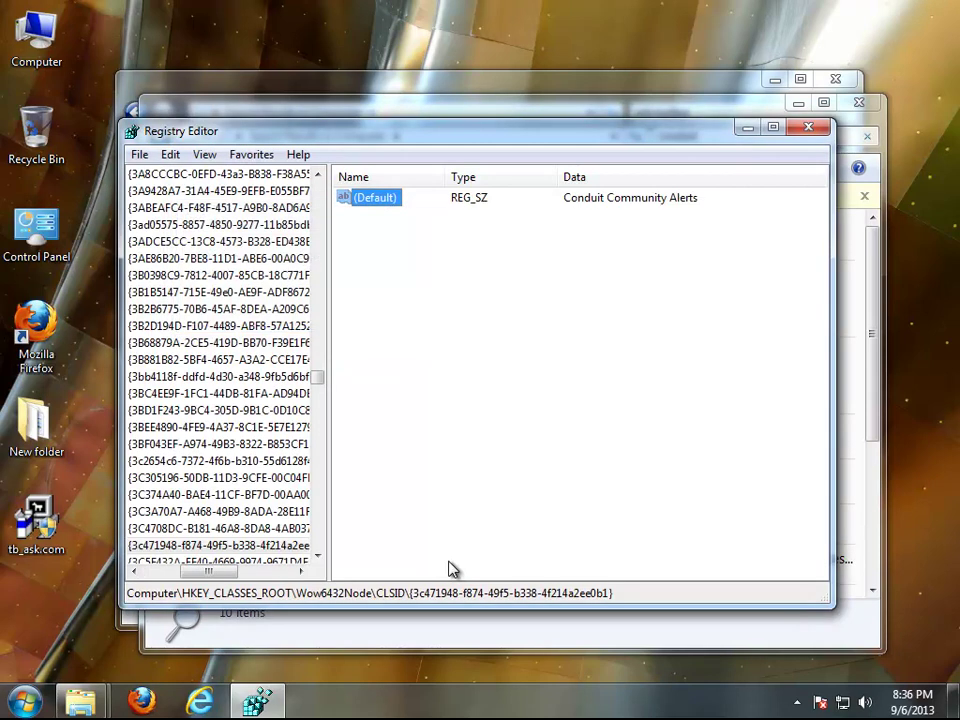
# - Delete CONDUIT matches, including the Conduit Community Alerts value and the Conduit key under HKEY_CURRENT_USER\Software\AppDataLow\Software, and find further matches
pyautogui.press('Delete')
pyautogui.press('Return')
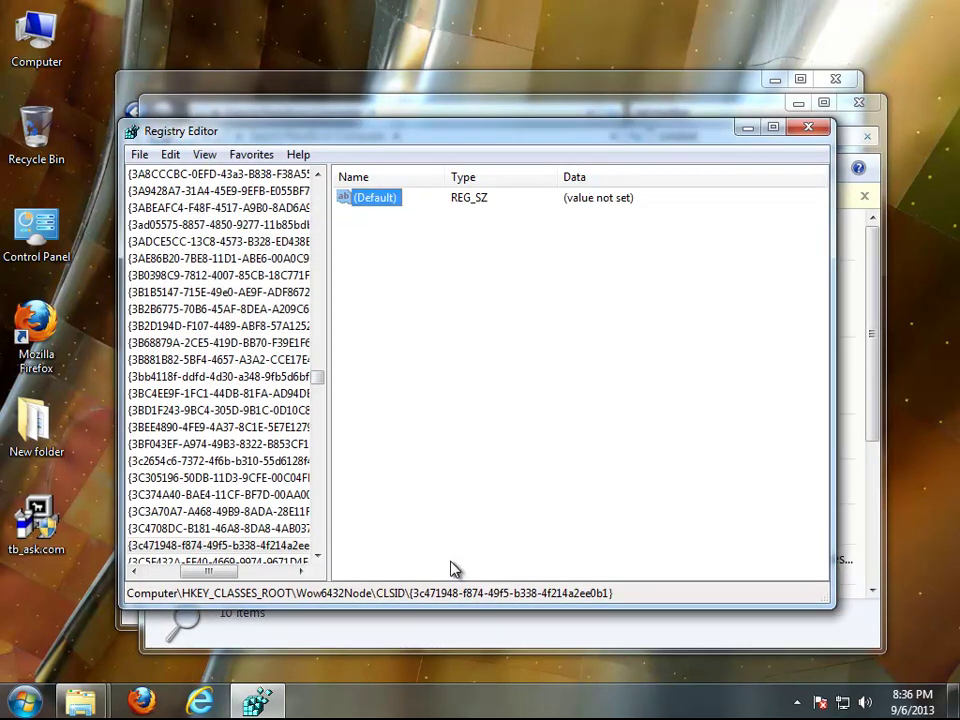
pyautogui.press('F3')
pyautogui.press('Delete')
pyautogui.press('Return')
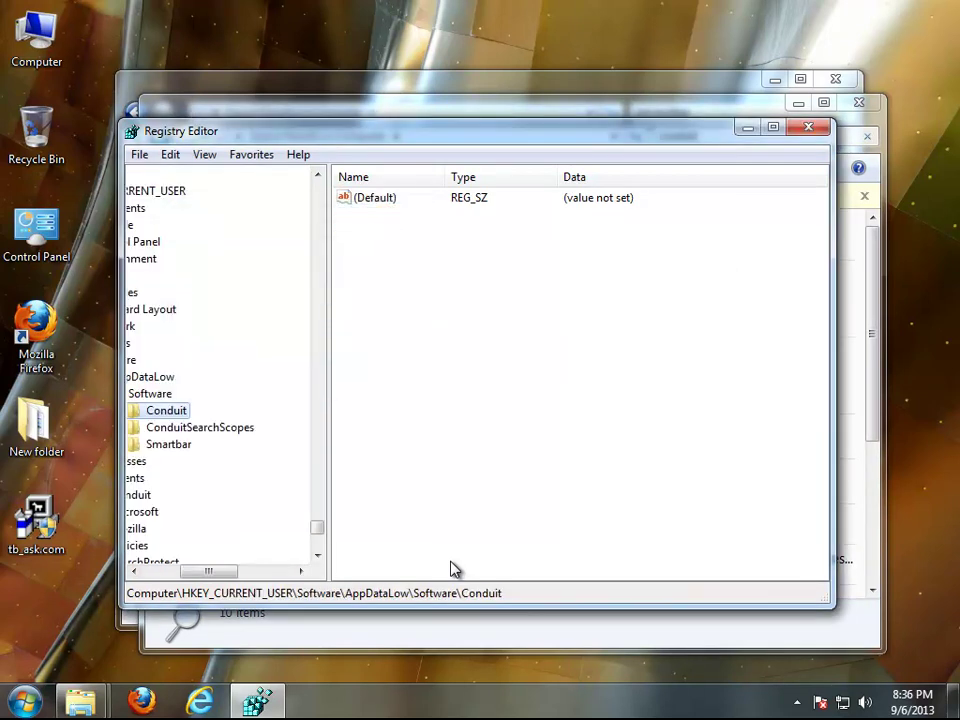
pyautogui.press('Delete')
pyautogui.press('Return')
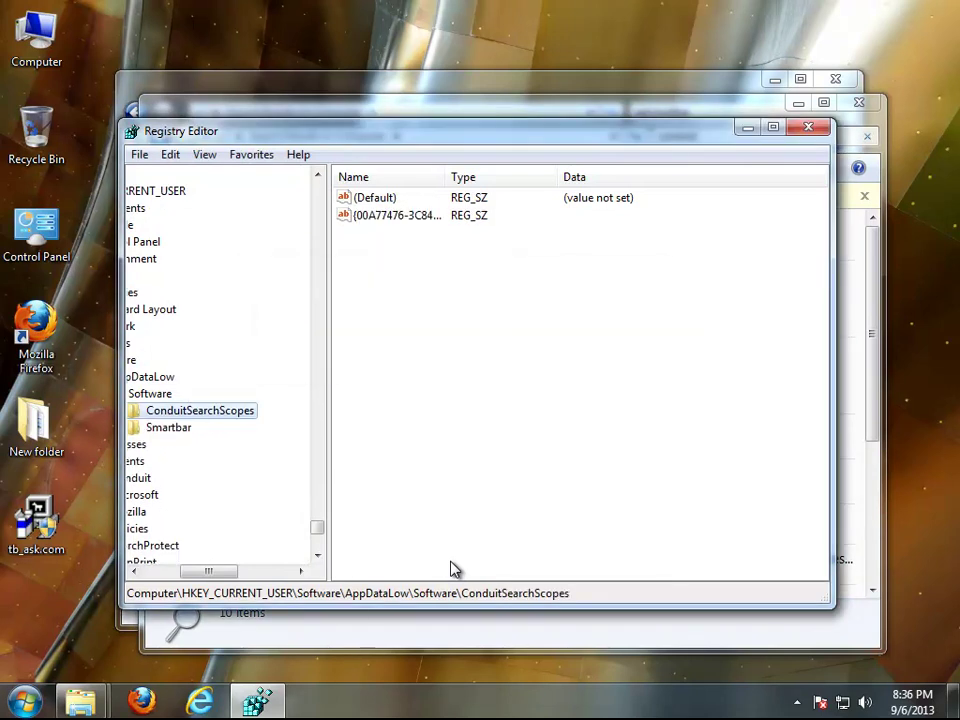
pyautogui.press('F3')
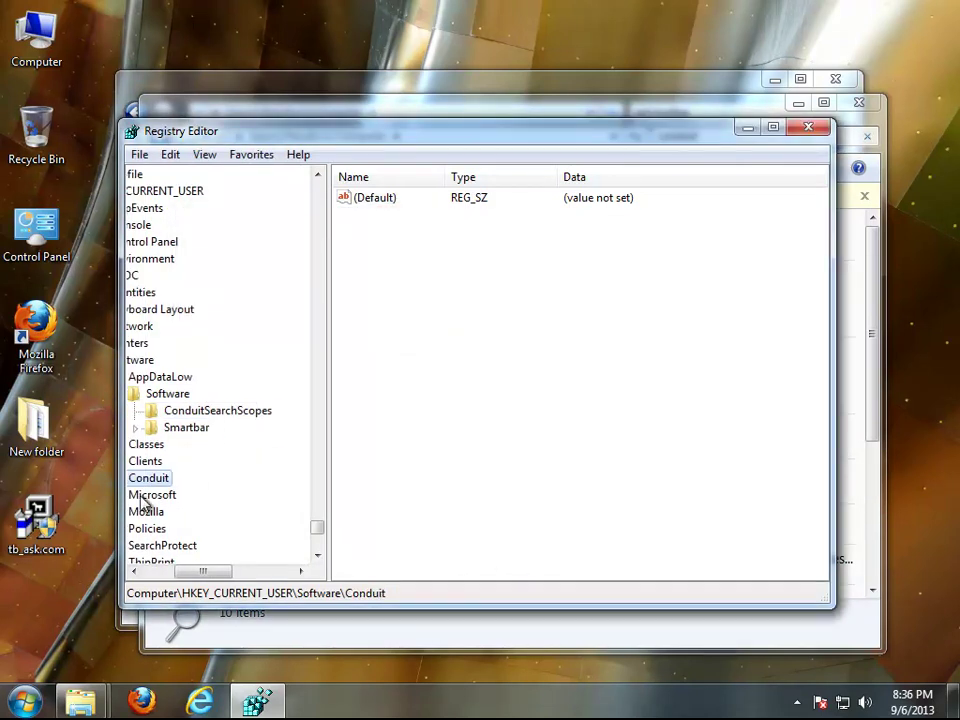
pyautogui.press('F3')
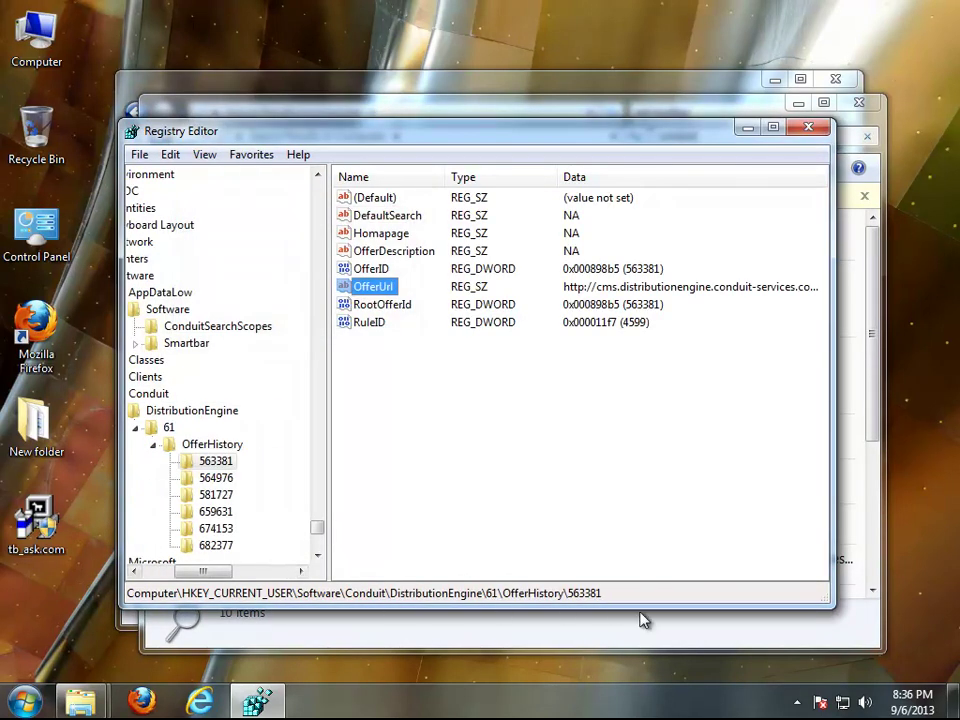
# - Close the Registry Editor and maximize the window showing the "ask toolbar" search results
pyautogui.click(809, 128)
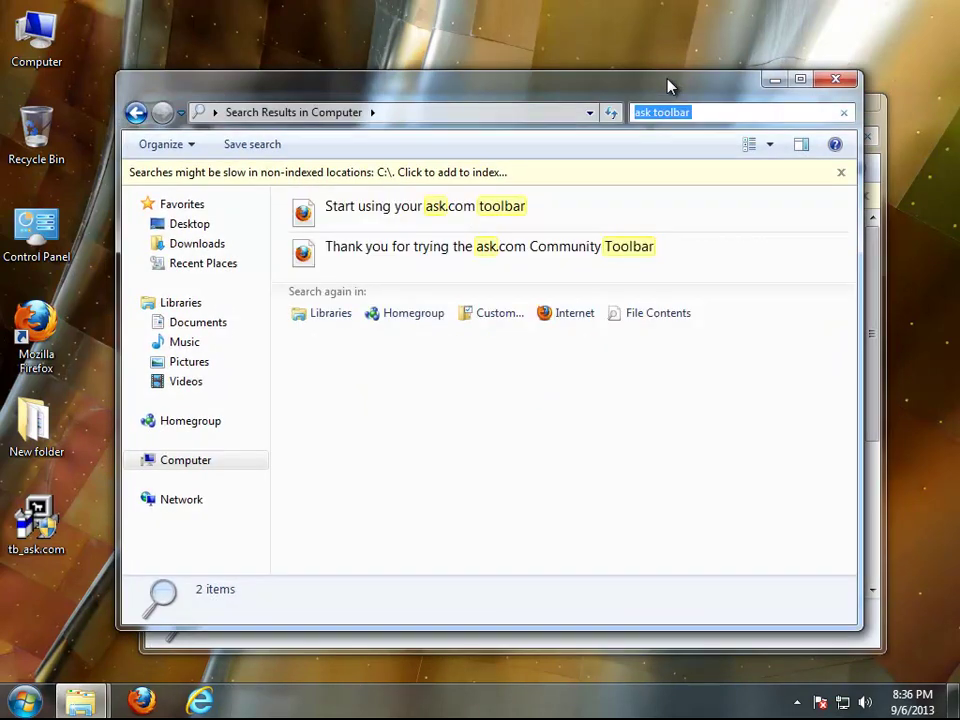
pyautogui.doubleClick(669, 86)
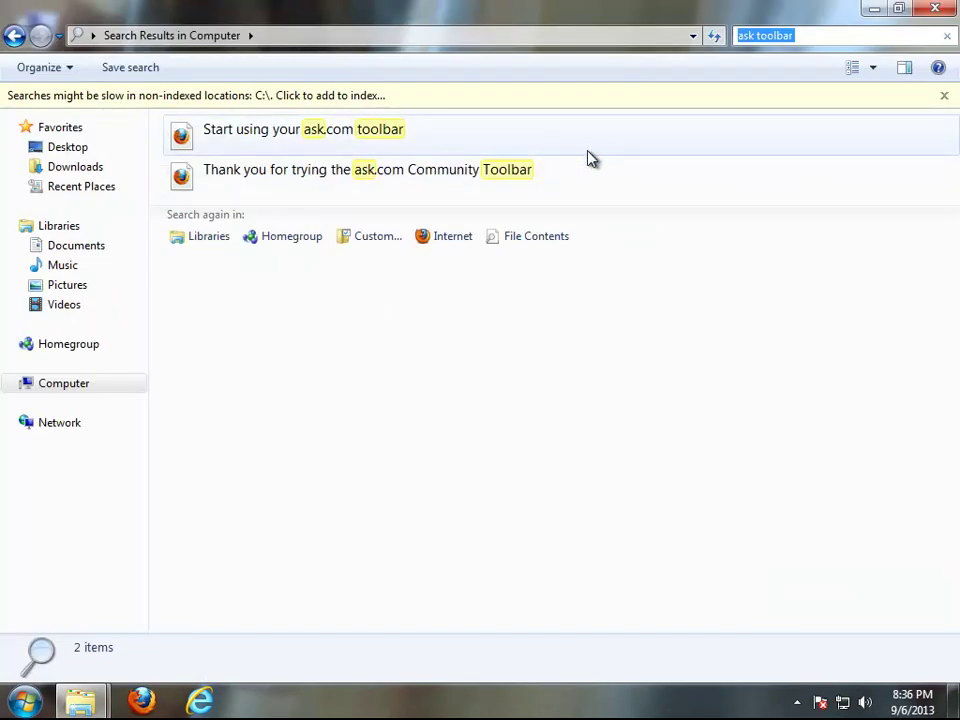
pyautogui.click(507, 183)
pyautogui.click(463, 148)
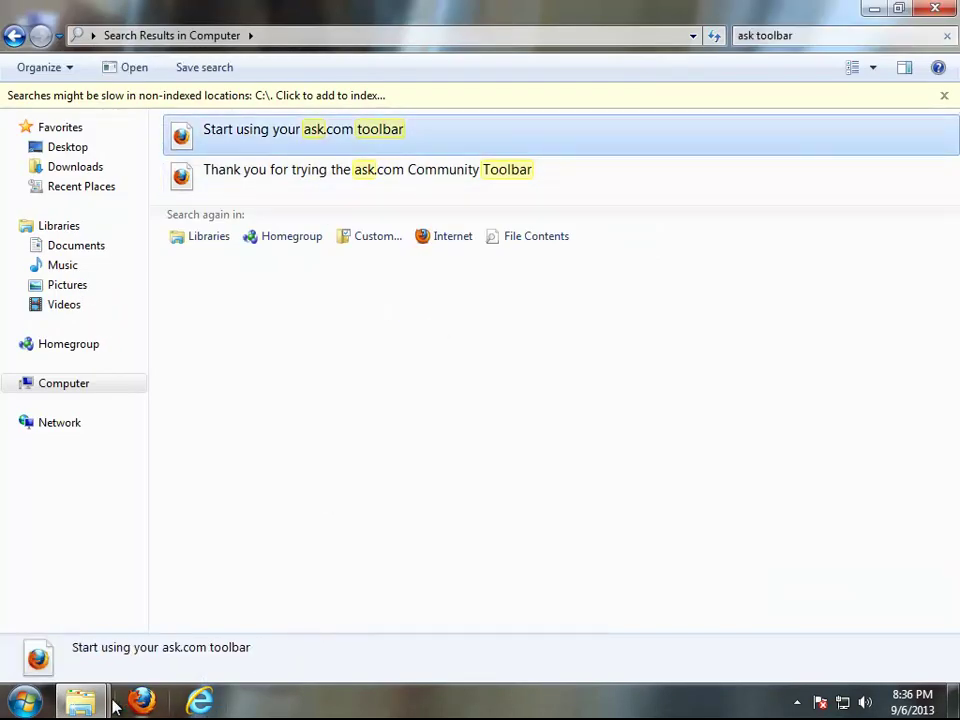
# - Bring up and maximize the window showing the "conduit" search results
pyautogui.moveTo(82, 700); pyautogui.dragTo(222, 705)
pyautogui.moveTo(238, 690)
pyautogui.click(300, 625)
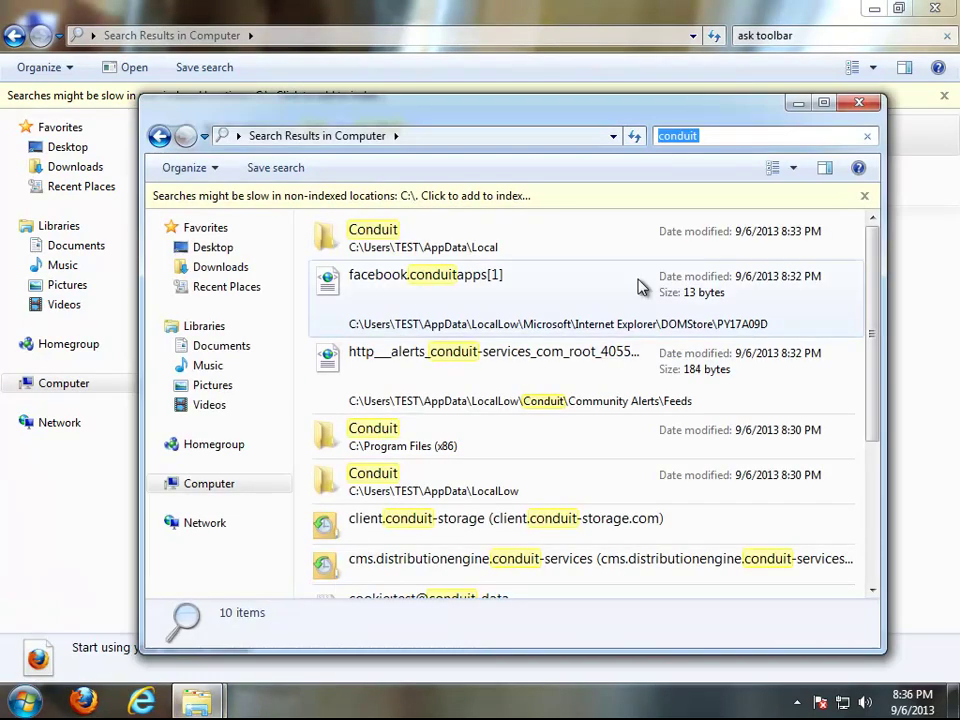
pyautogui.click(824, 103)
pyautogui.scroll(-1, 955, 330)
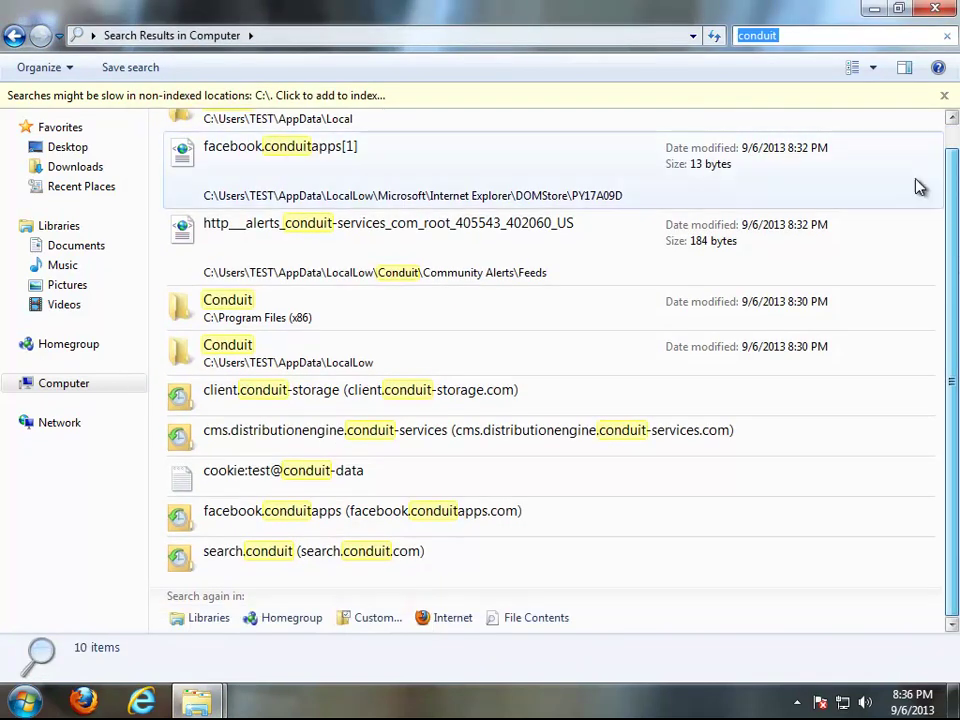
# - Open the location of the Conduit result in C:\Program Files (x86) and move that Conduit folder to the Recycle Bin
pyautogui.click(531, 352)
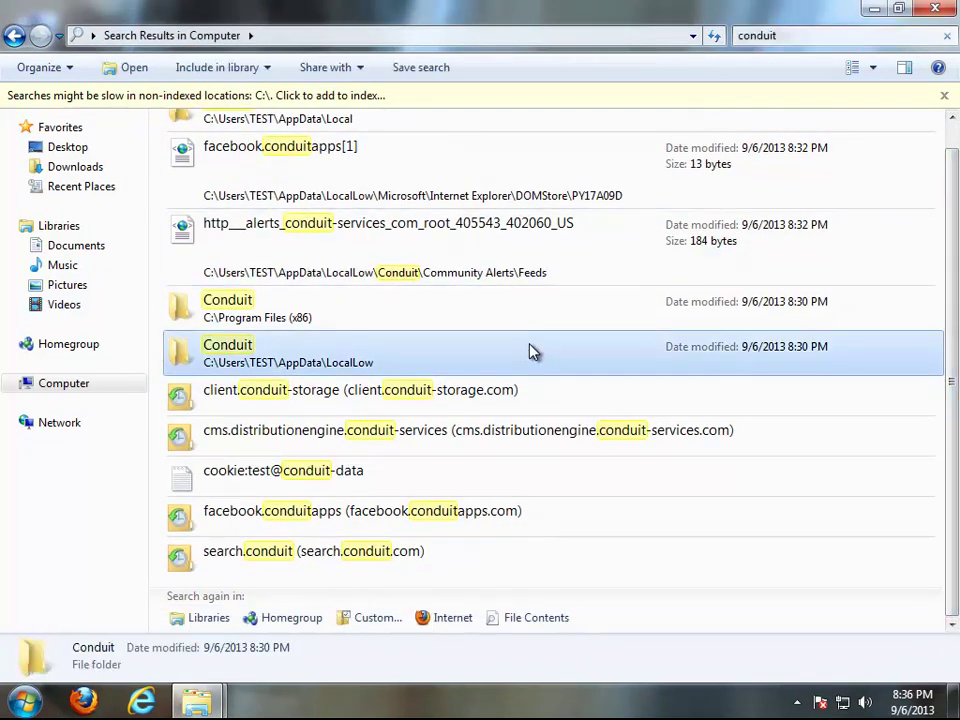
pyautogui.click(326, 312)
pyautogui.rightClick(264, 311)
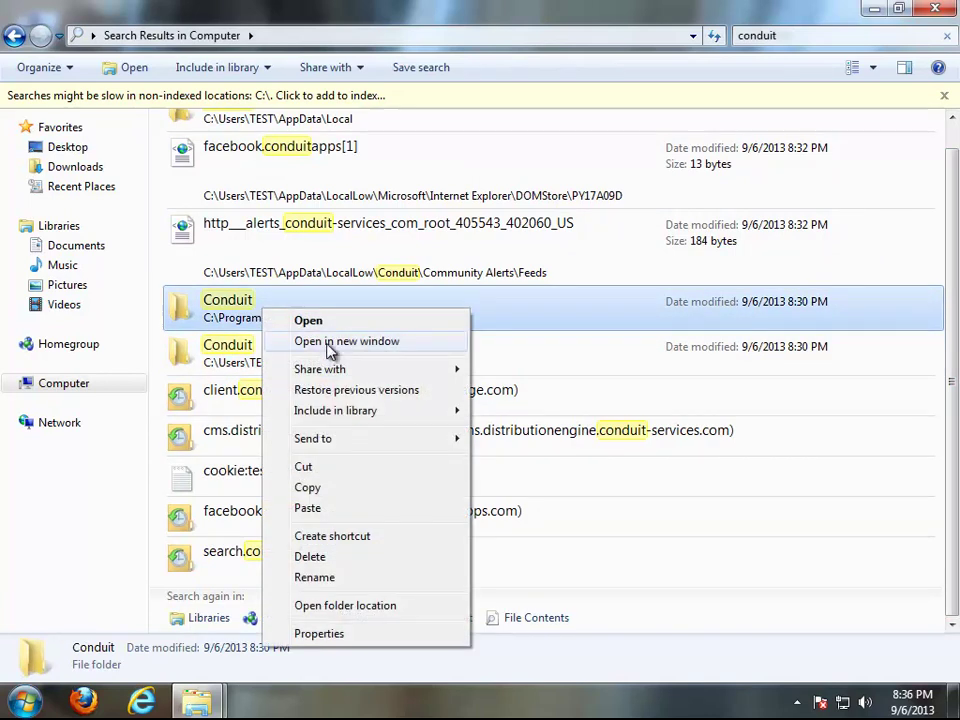
pyautogui.click(398, 607)
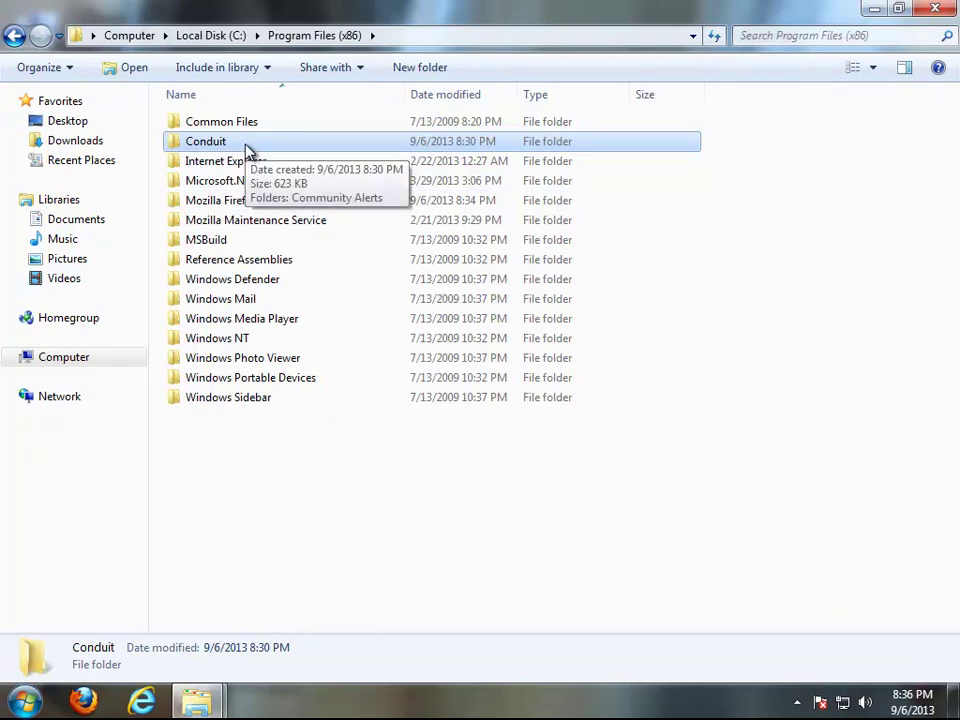
pyautogui.press('Delete')
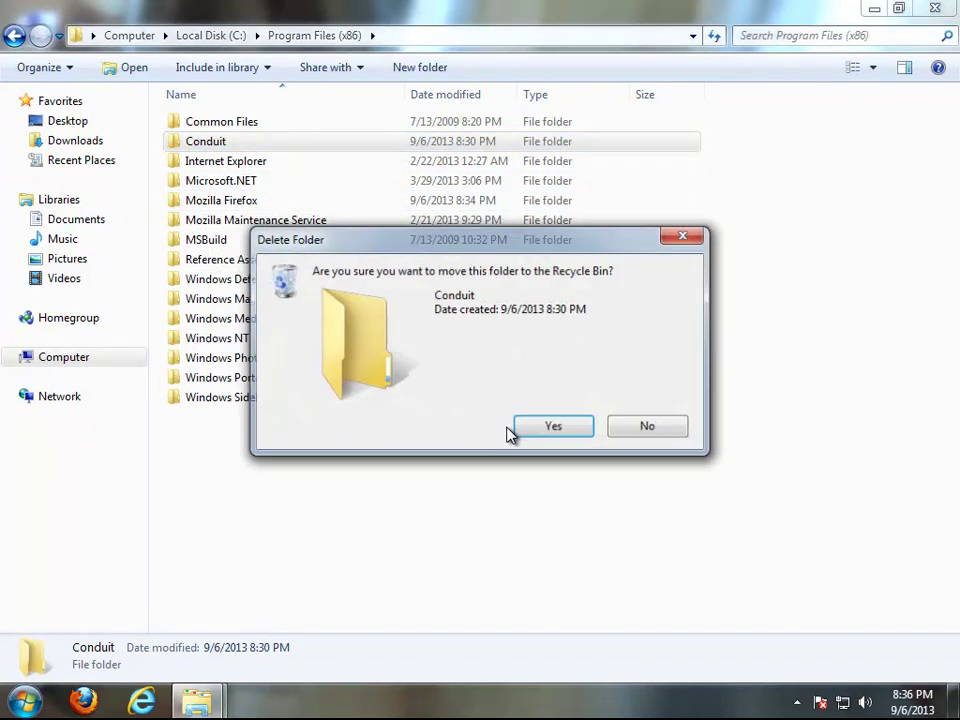
pyautogui.press('Return')
pyautogui.click(458, 427)
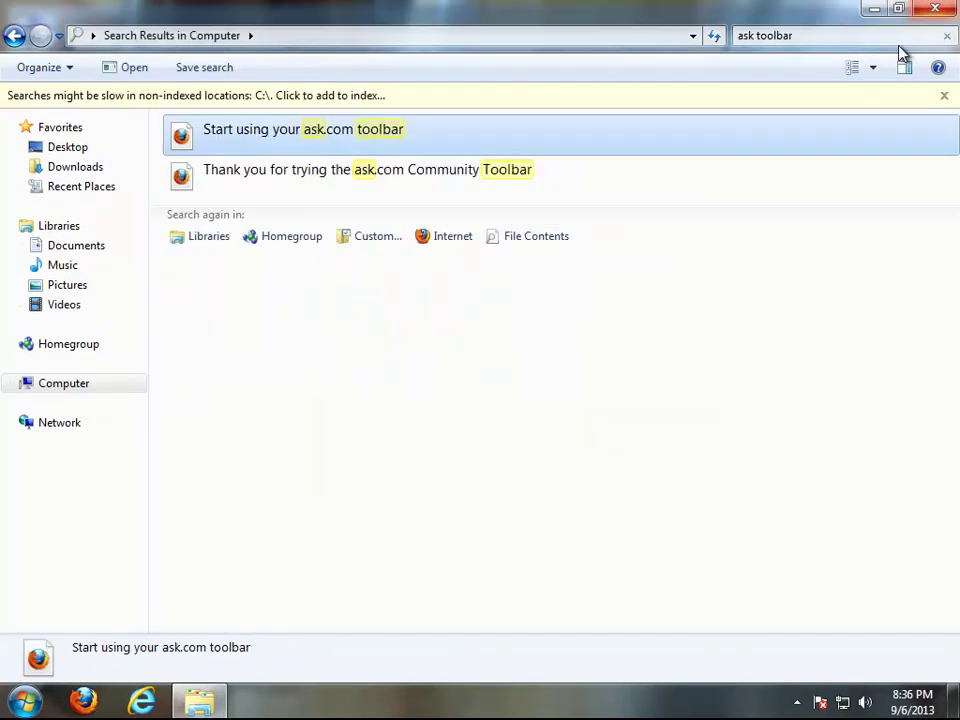
# - Try to delete both ask.com entries in the "ask toolbar" search results, retrying for all items before cancelling
pyautogui.moveTo(422, 236); pyautogui.dragTo(291, 156)
pyautogui.rightClick(315, 152)
pyautogui.click(326, 193)
pyautogui.click(555, 368)
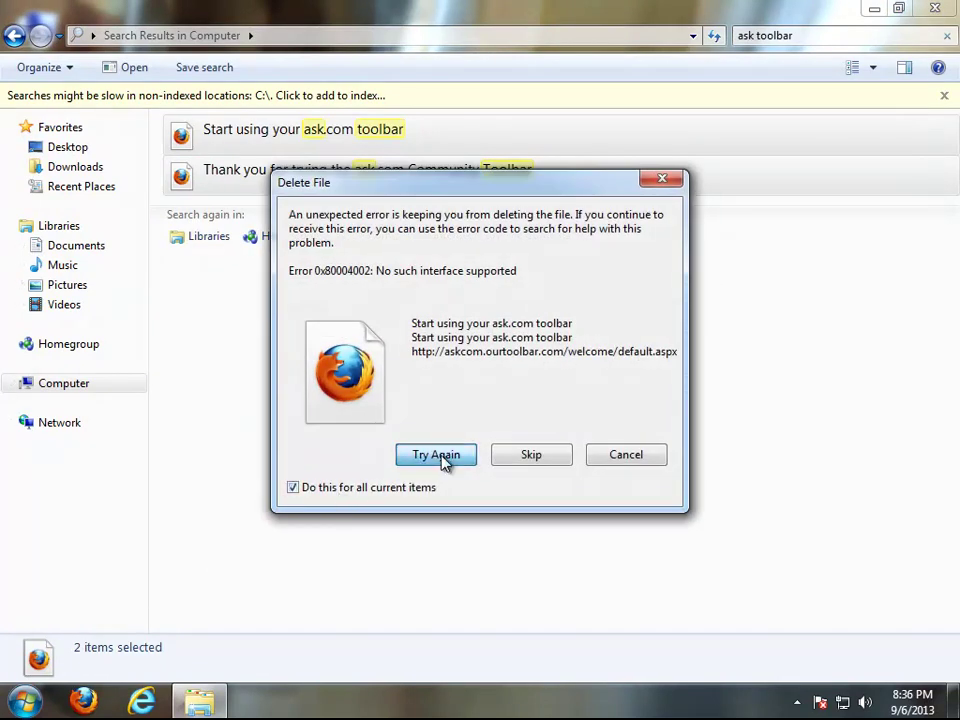
pyautogui.click(436, 455)
pyautogui.click(439, 455)
pyautogui.click(400, 486)
pyautogui.click(463, 458)
pyautogui.click(645, 458)
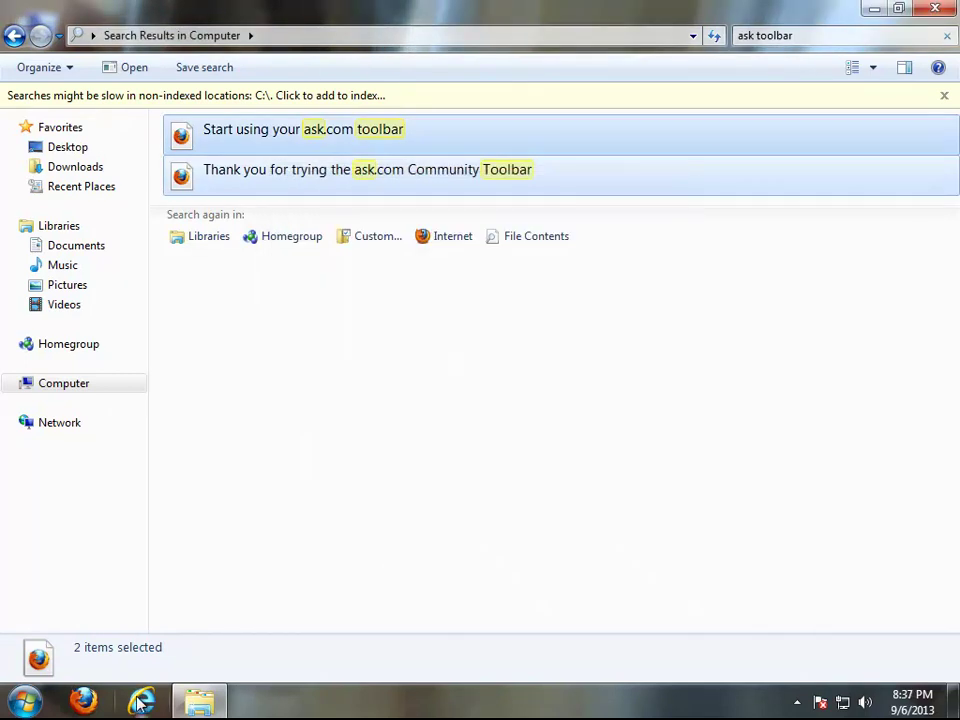
# - Show the desktop and empty the Recycle Bin to permanently delete the Conduit folder
pyautogui.click(212, 704)
pyautogui.click(226, 707)
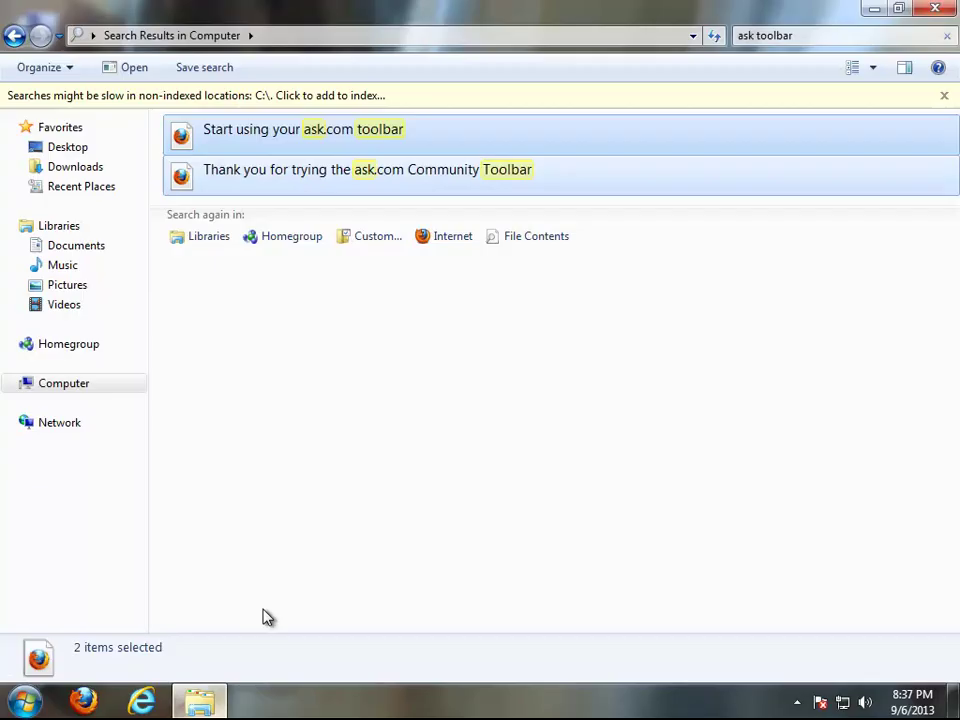
pyautogui.press('super+d')
pyautogui.rightClick(388, 257)
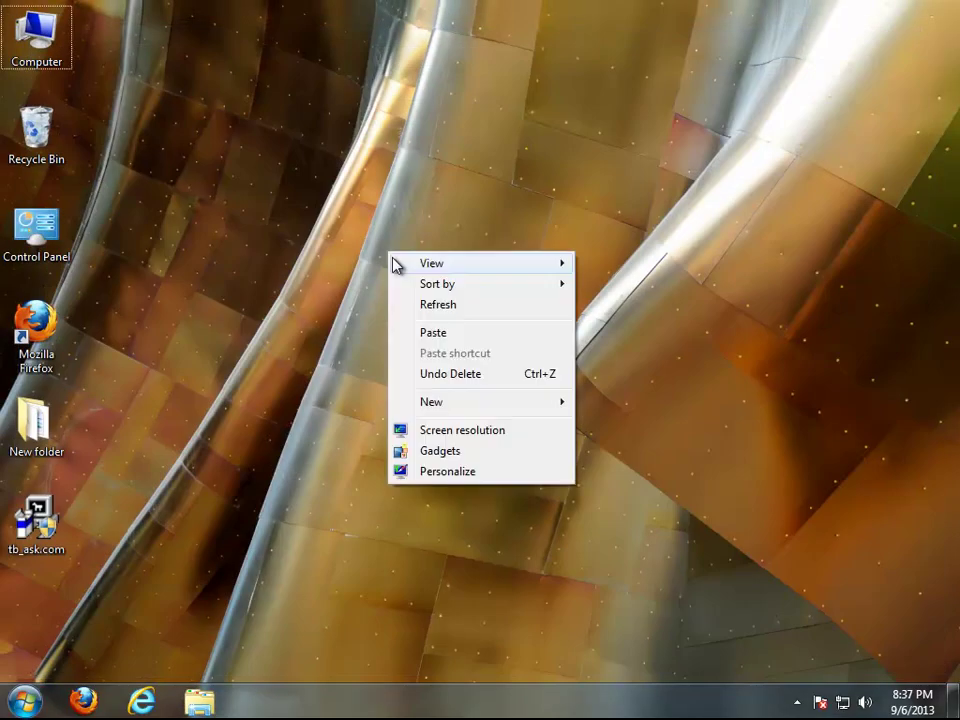
pyautogui.click(429, 305)
pyautogui.rightClick(60, 122)
pyautogui.click(86, 154)
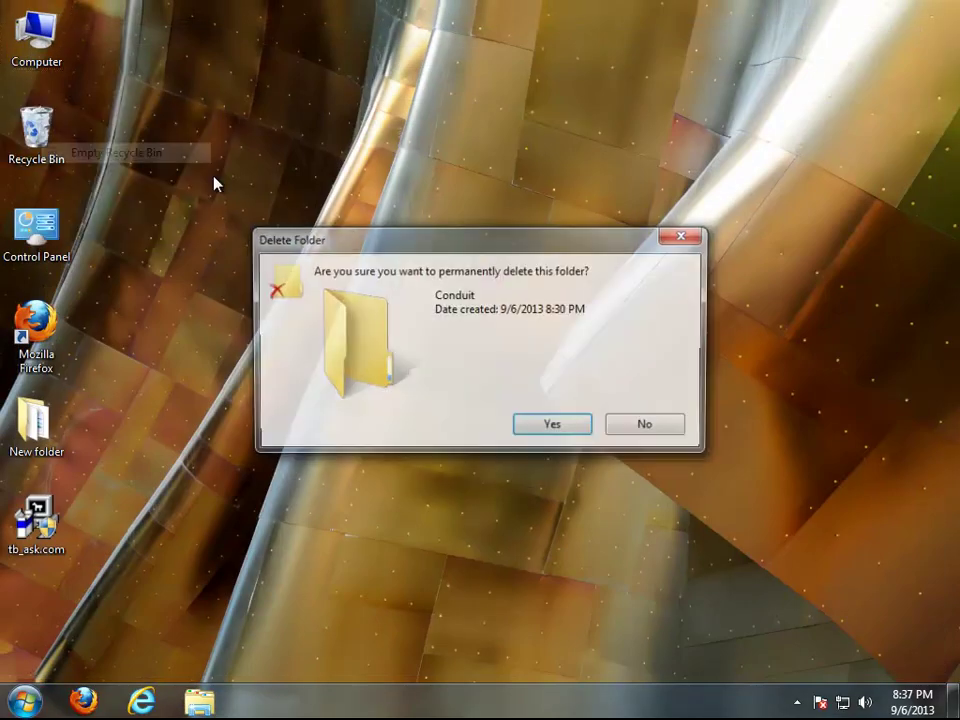
pyautogui.click(553, 426)
pyautogui.rightClick(380, 328)
pyautogui.click(408, 380)
pyautogui.click(24, 700)
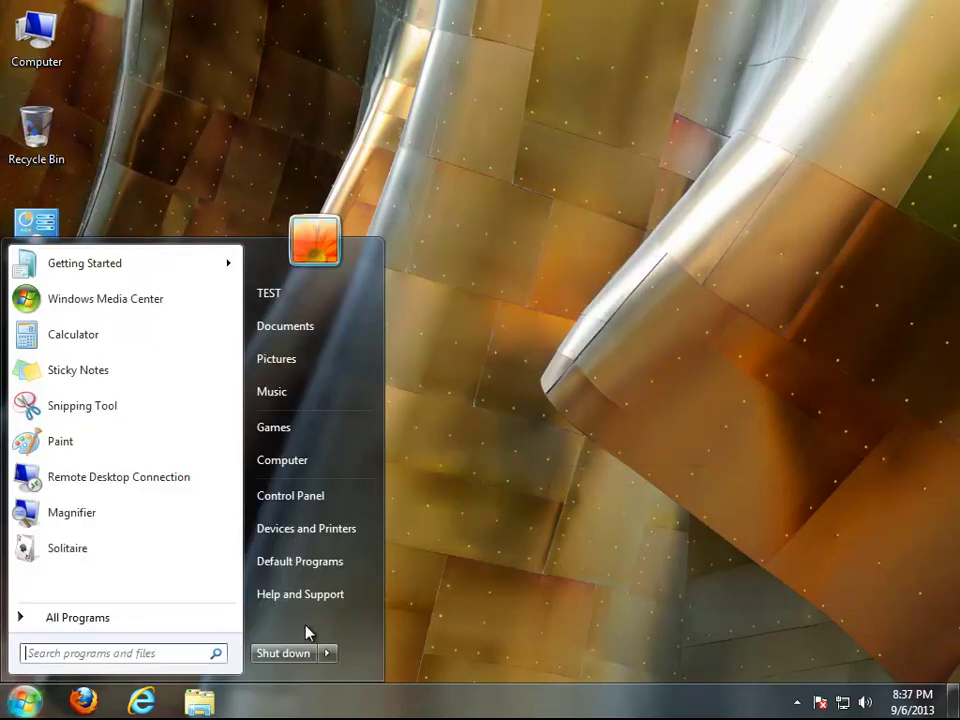
pyautogui.click(327, 653)
pyautogui.click(579, 294)
pyautogui.rightClick(579, 292)
pyautogui.click(643, 349)
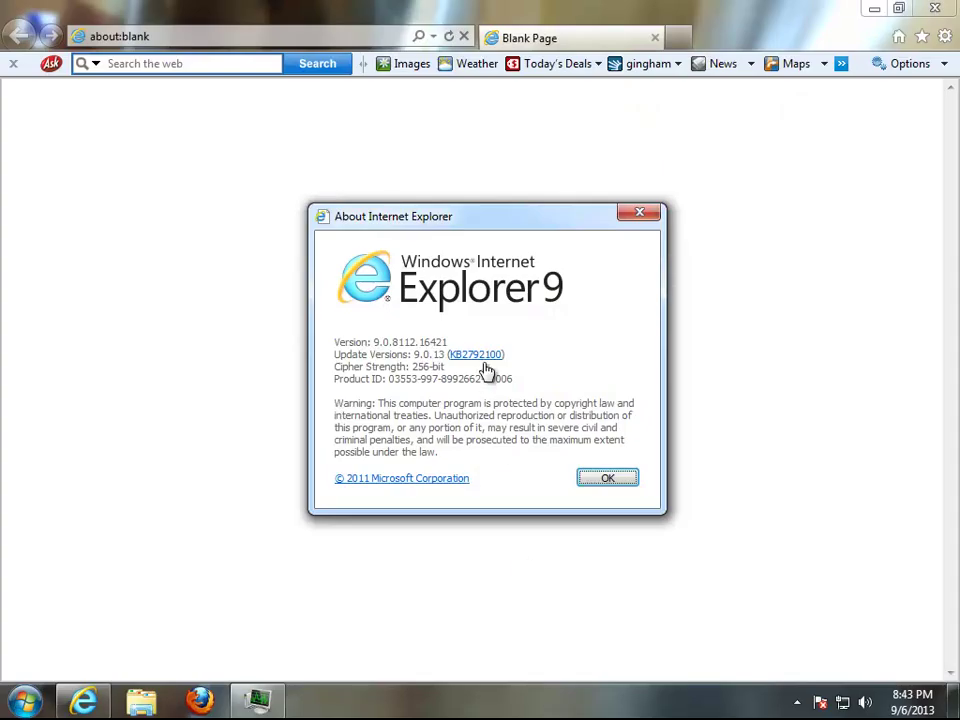
# - Dismiss the Internet Explorer version information, view the Ask Toolbar's version information, and close the browser
pyautogui.click(600, 474)
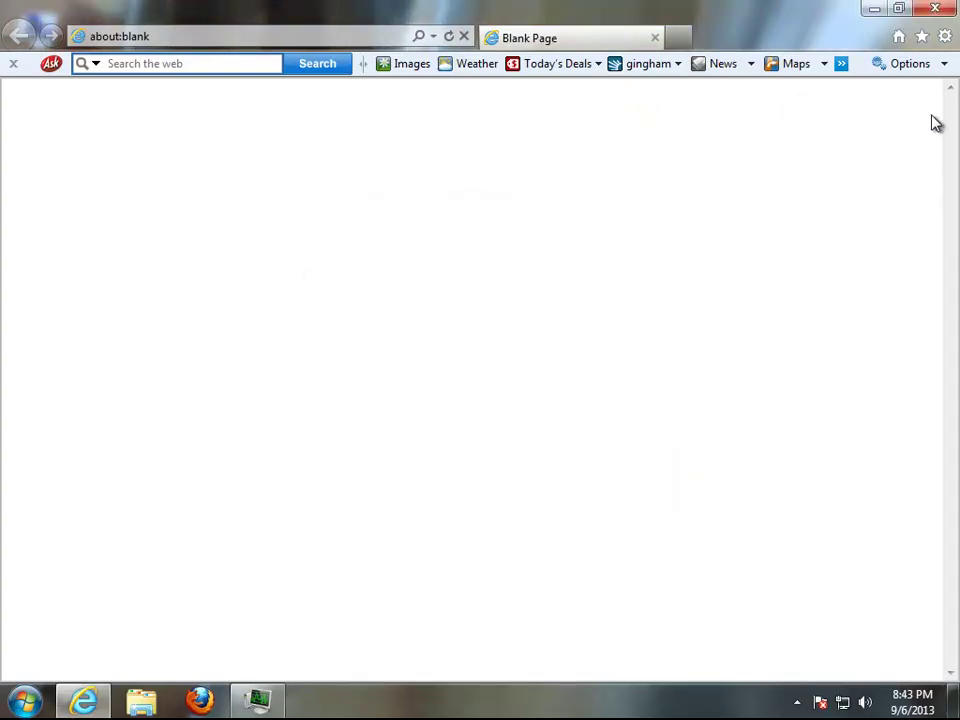
pyautogui.click(945, 66)
pyautogui.click(878, 160)
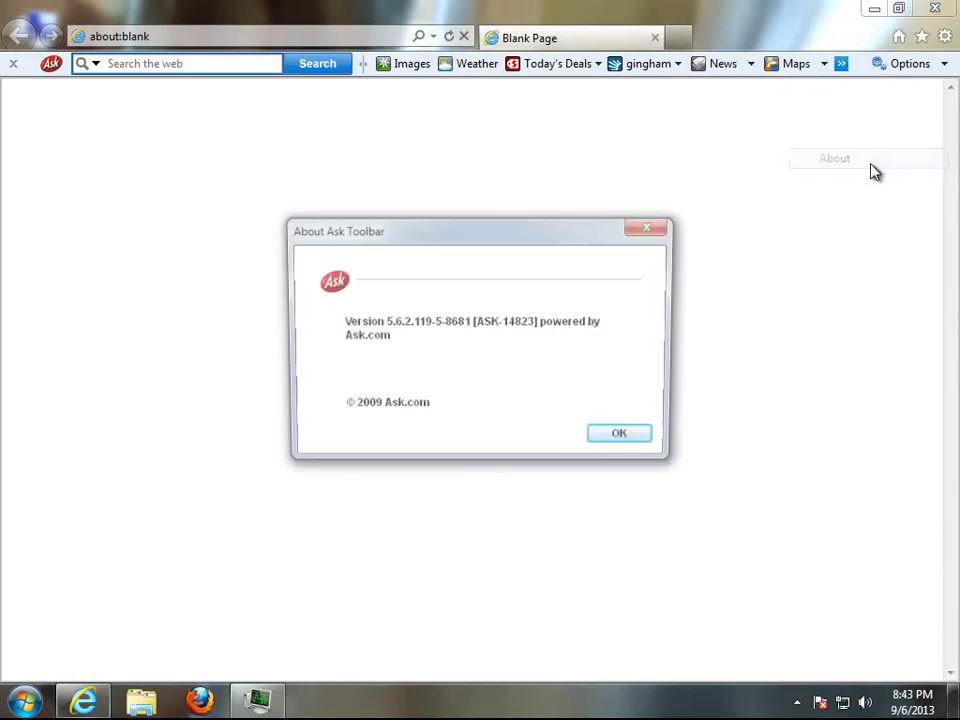
pyautogui.click(630, 442)
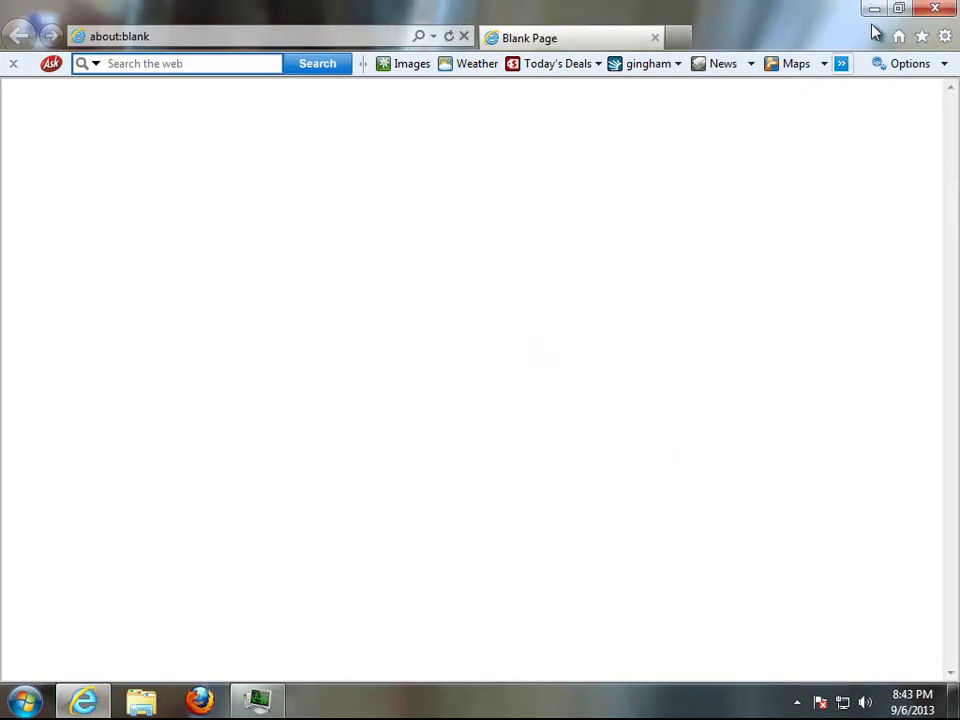
pyautogui.click(935, 9)
pyautogui.rightClick(501, 214)
pyautogui.click(546, 266)
# - Check the running processes in Windows Task Manager and put its window away
pyautogui.click(270, 694)
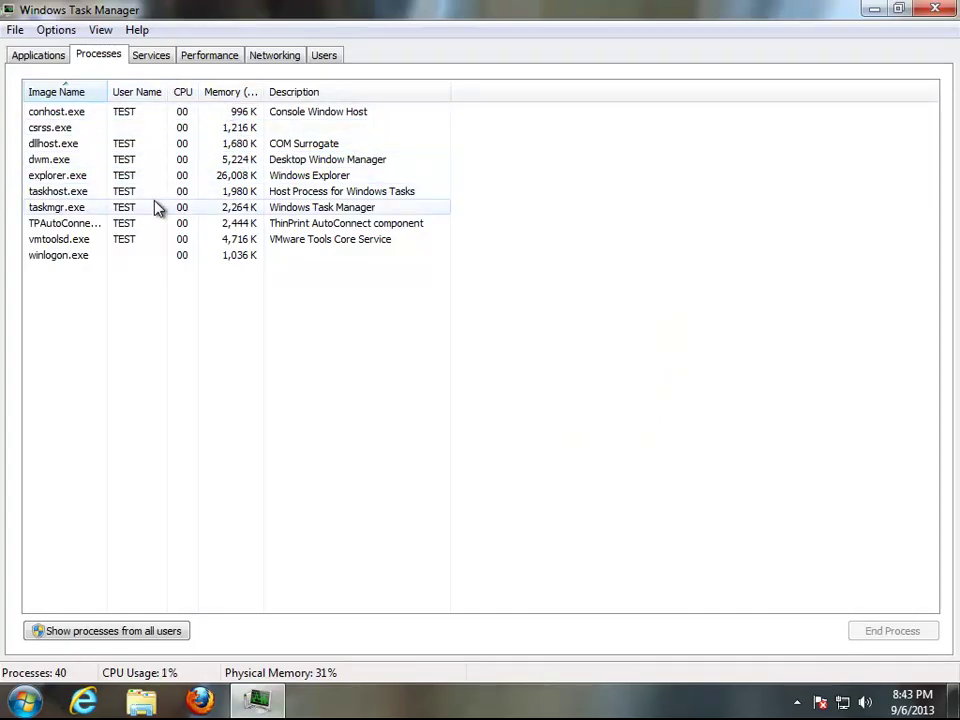
pyautogui.click(898, 10)
pyautogui.click(306, 17)
# - Open the installed programs list in Control Panel and start uninstalling Ask Toolbar, confirming the removal
pyautogui.doubleClick(36, 228)
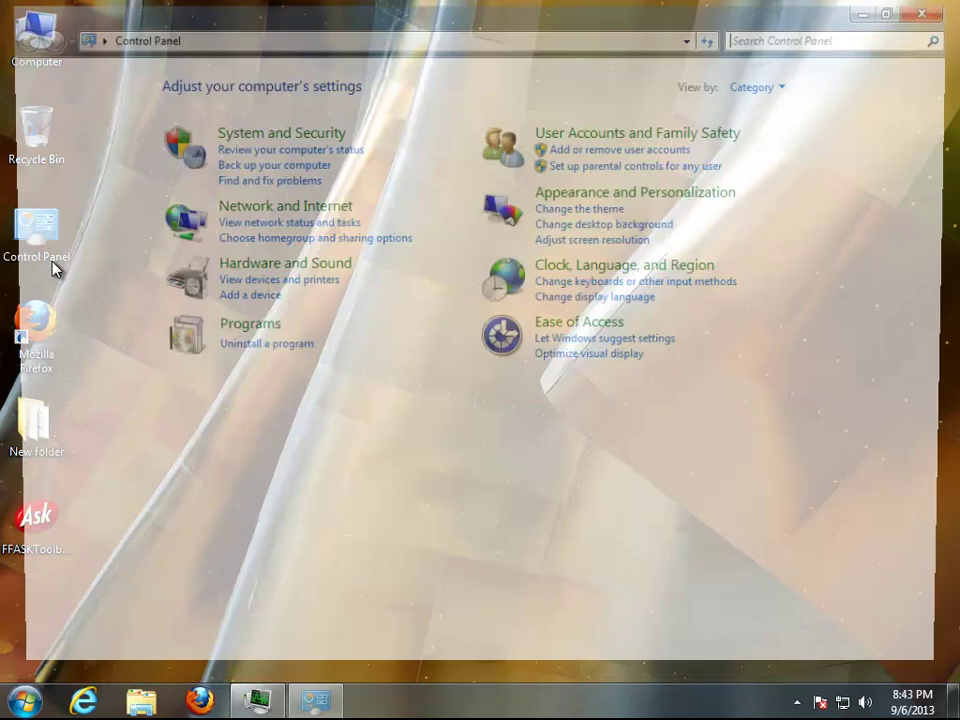
pyautogui.click(257, 348)
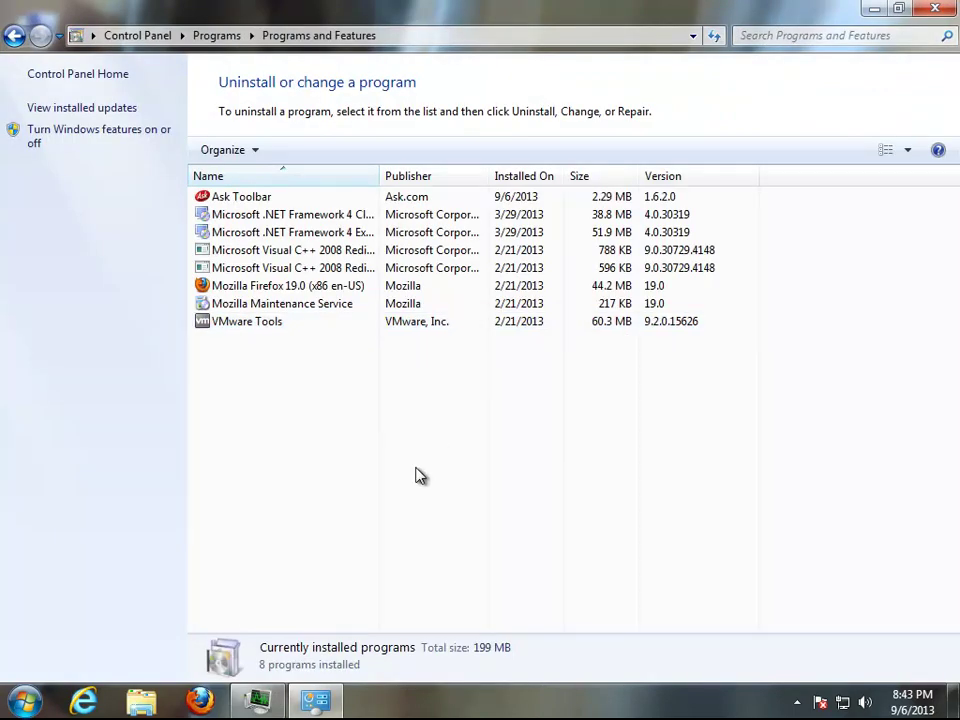
pyautogui.click(254, 198)
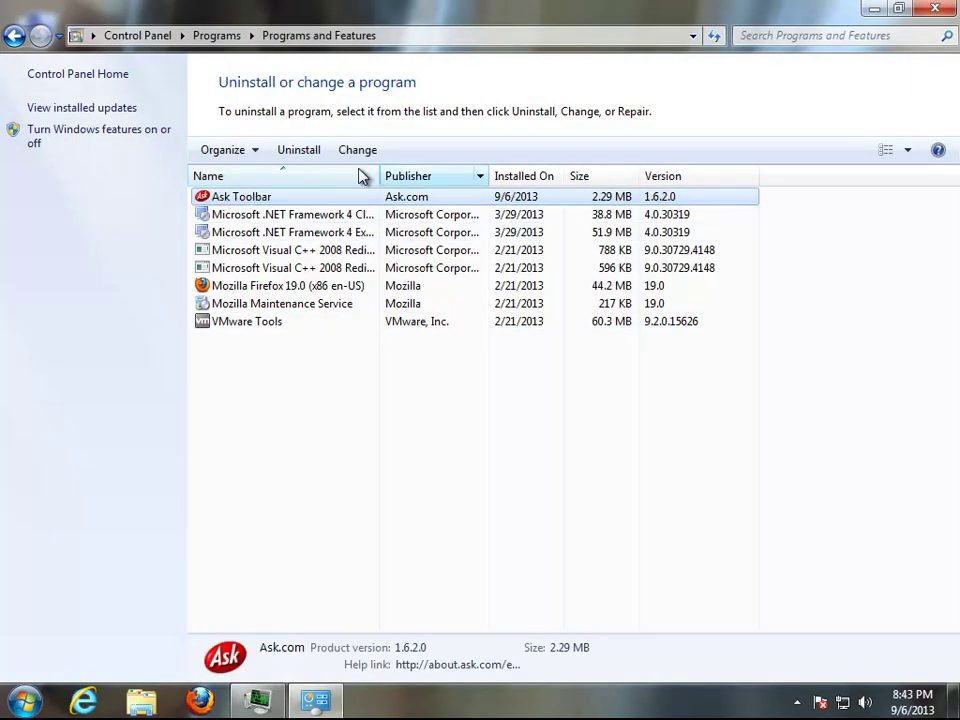
pyautogui.click(300, 151)
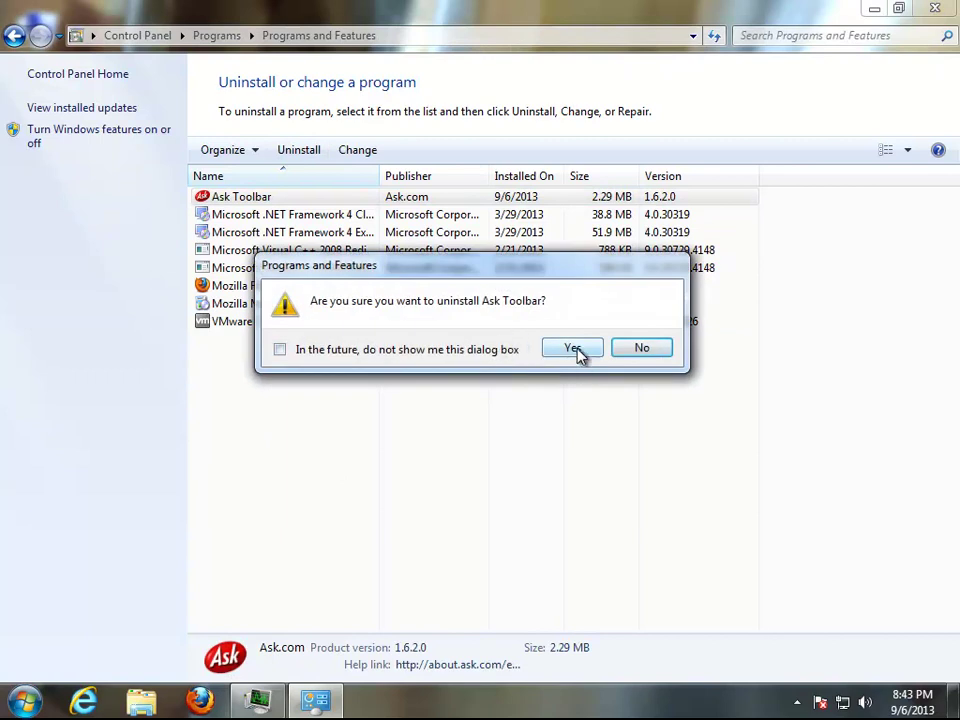
pyautogui.click(572, 349)
# - Expand the details of the User Account Control request and allow the Ask Toolbar uninstaller to make changes
pyautogui.moveTo(536, 283); pyautogui.dragTo(440, 228)
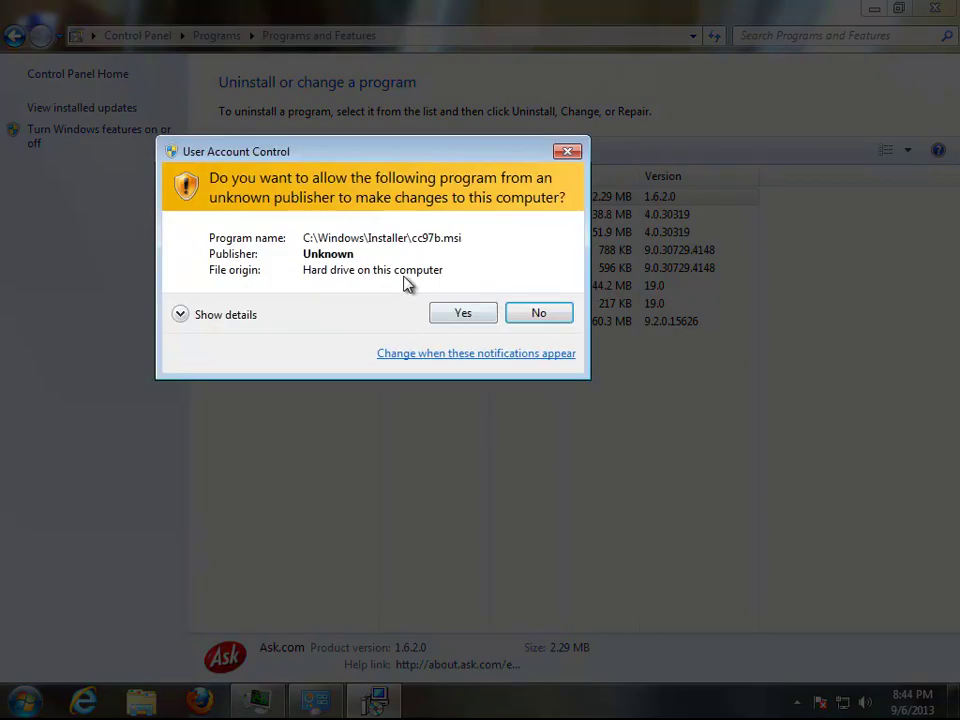
pyautogui.moveTo(418, 156); pyautogui.dragTo(450, 383)
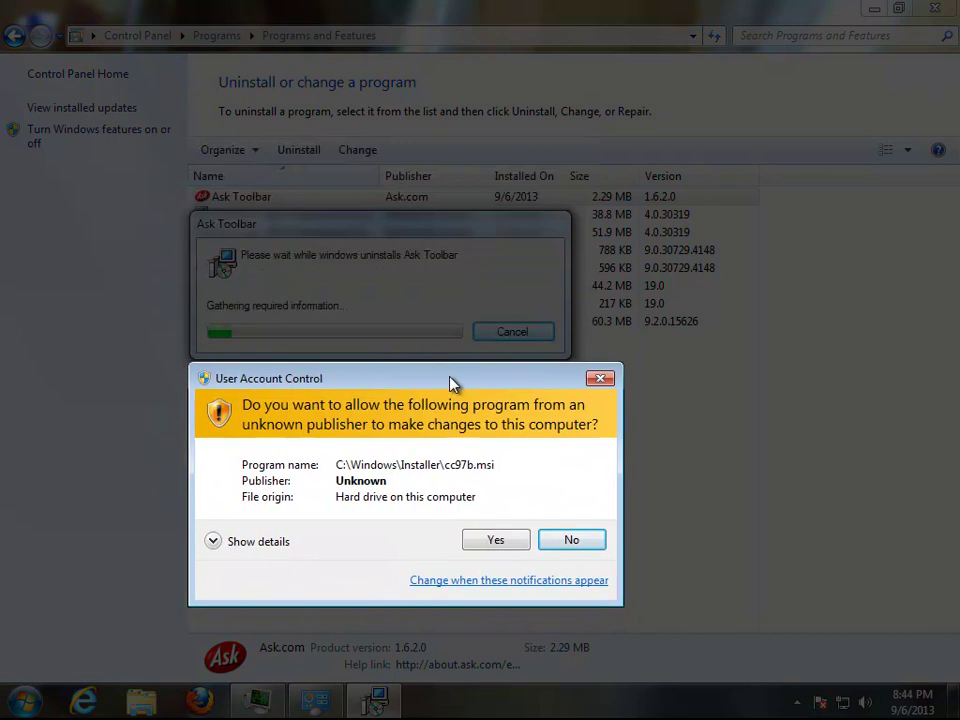
pyautogui.click(258, 541)
pyautogui.click(493, 613)
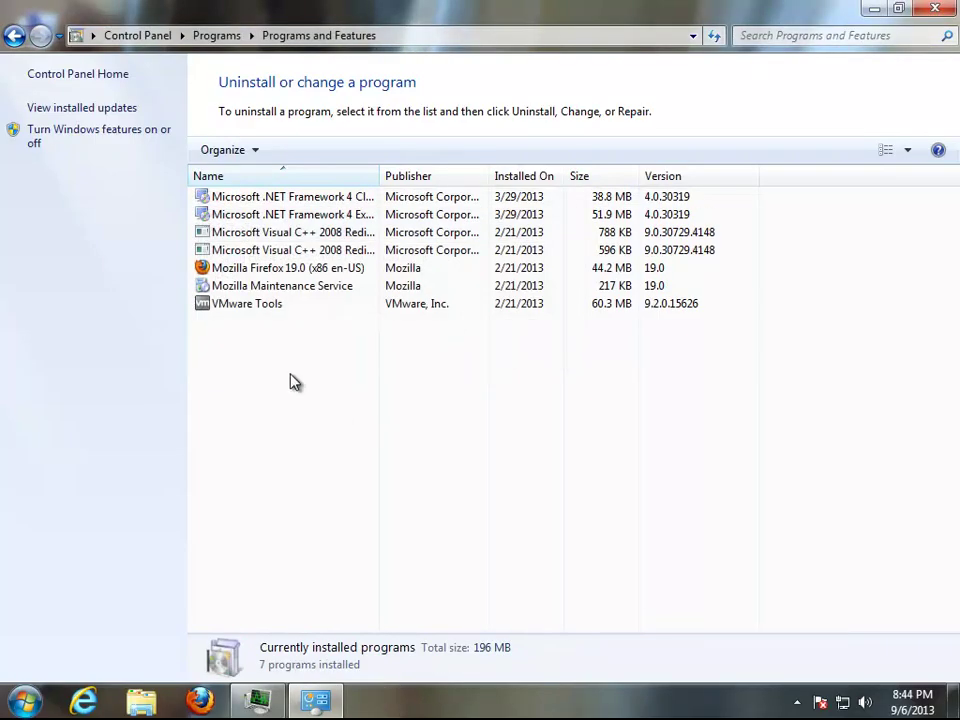
# - Refresh the installed programs list, close Programs and Features, and refresh the desktop
pyautogui.rightClick(281, 364)
pyautogui.click(329, 438)
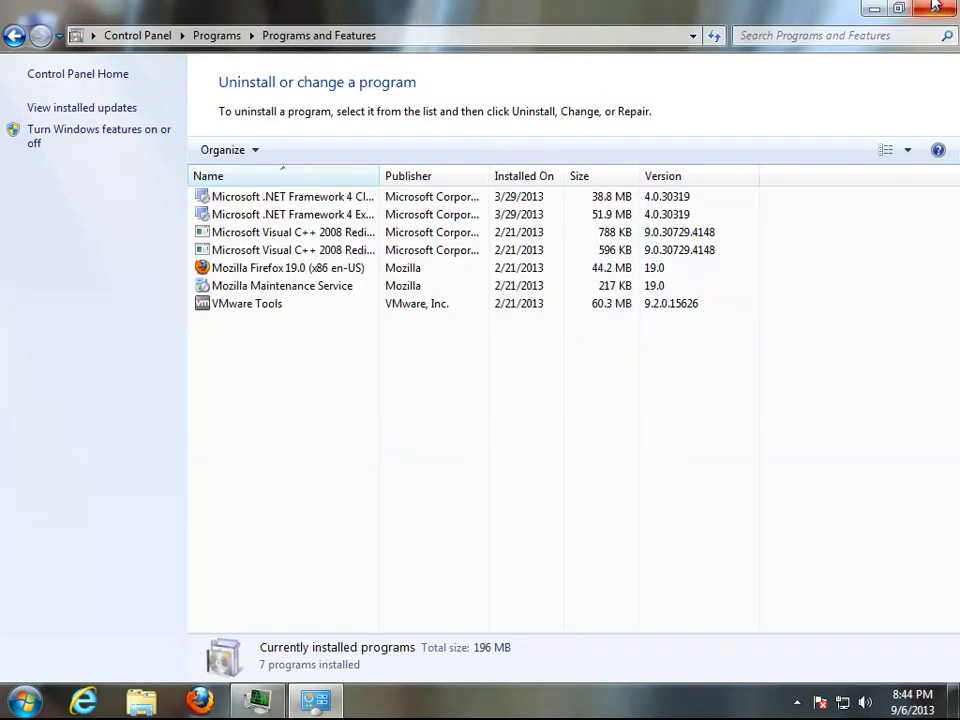
pyautogui.click(935, 7)
pyautogui.rightClick(362, 257)
pyautogui.click(416, 312)
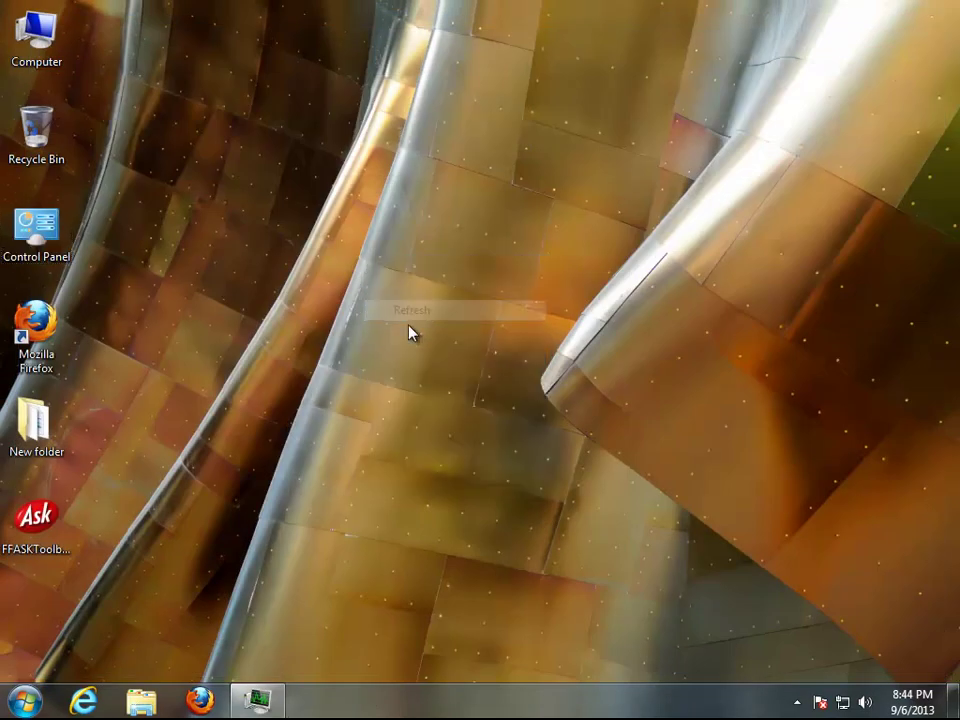
pyautogui.click(24, 701)
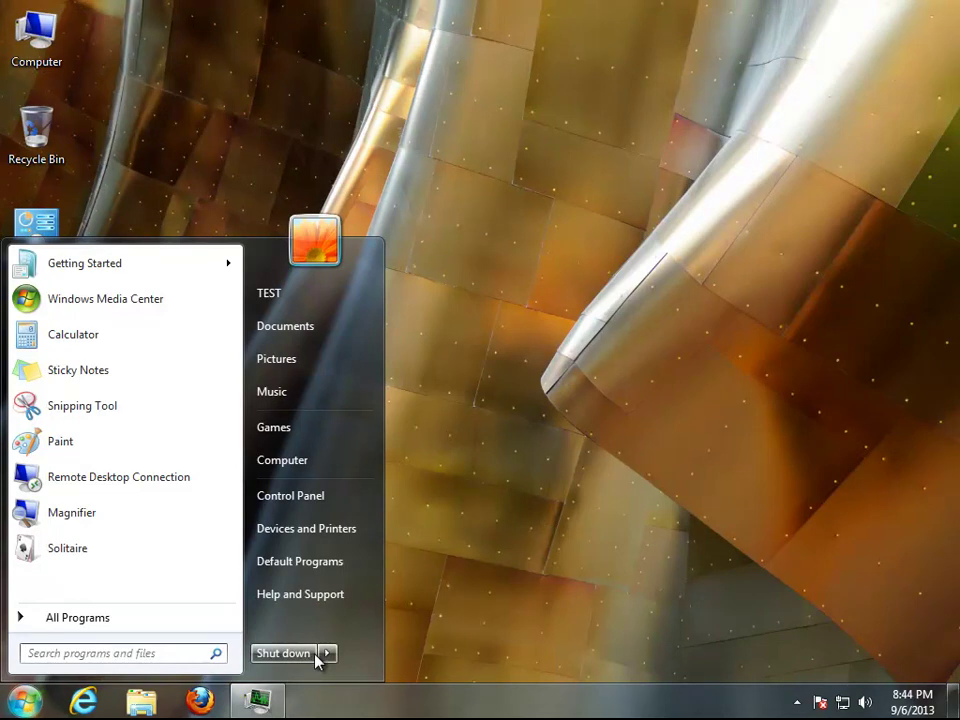
pyautogui.moveTo(326, 653)
pyautogui.click(467, 422)
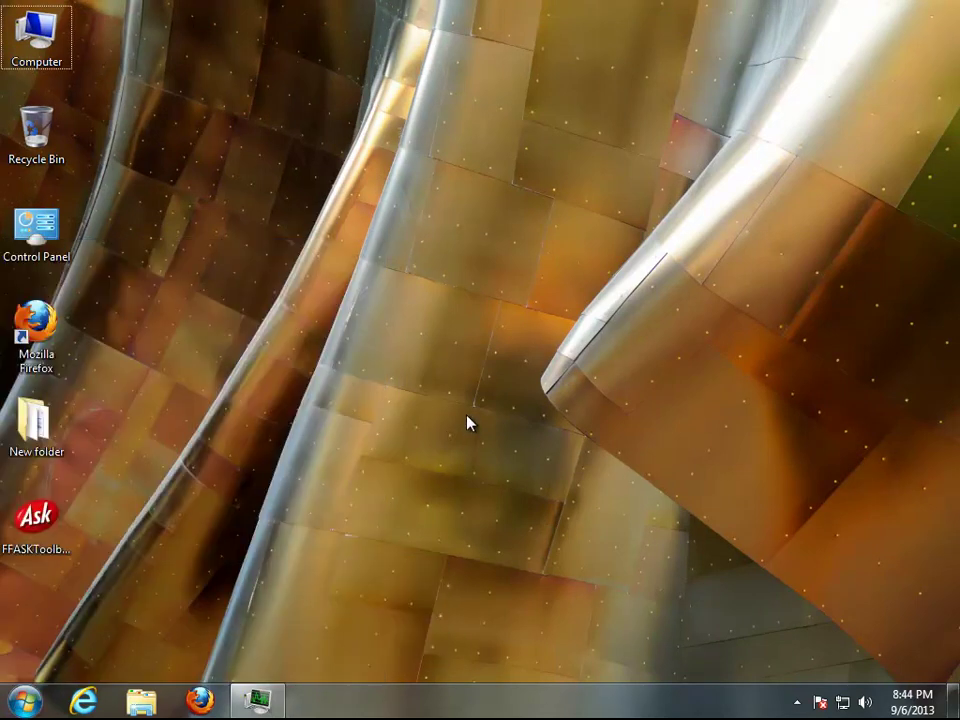
pyautogui.rightClick(469, 418)
pyautogui.click(518, 472)
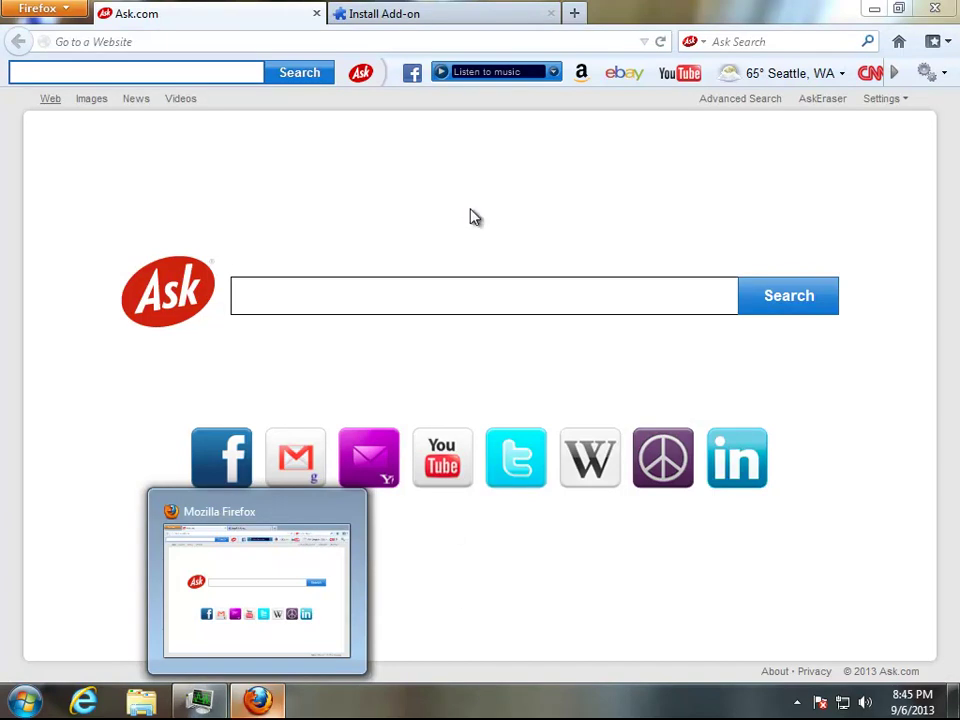
# - Close the Install Add-on tab in Firefox and move the restored browser window aside to uncover the desktop icons
pyautogui.click(390, 15)
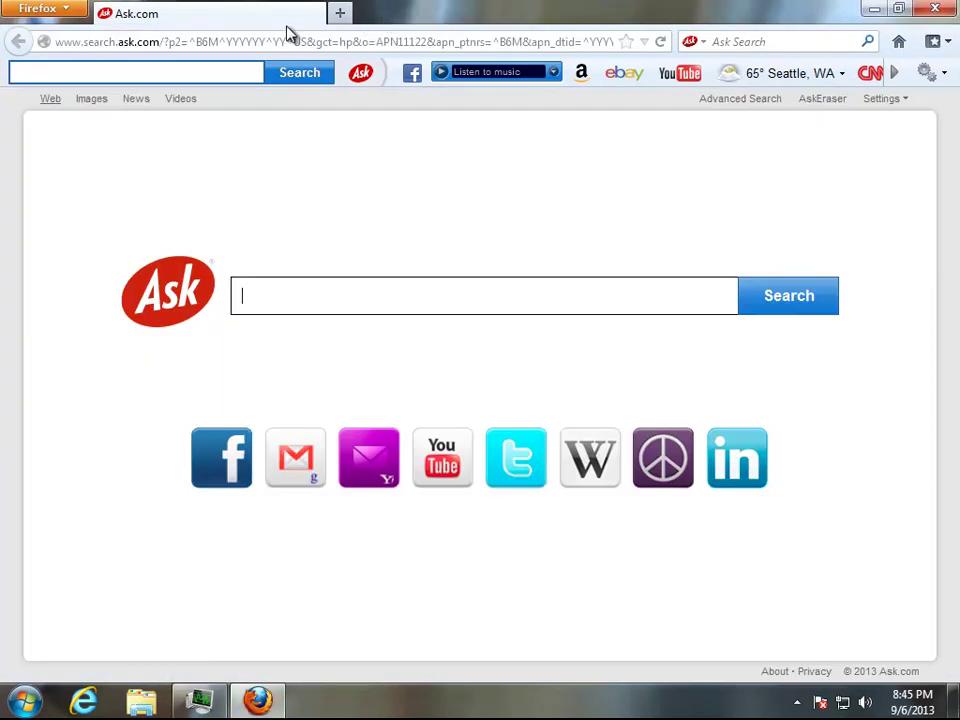
pyautogui.moveTo(647, 22); pyautogui.dragTo(756, 36)
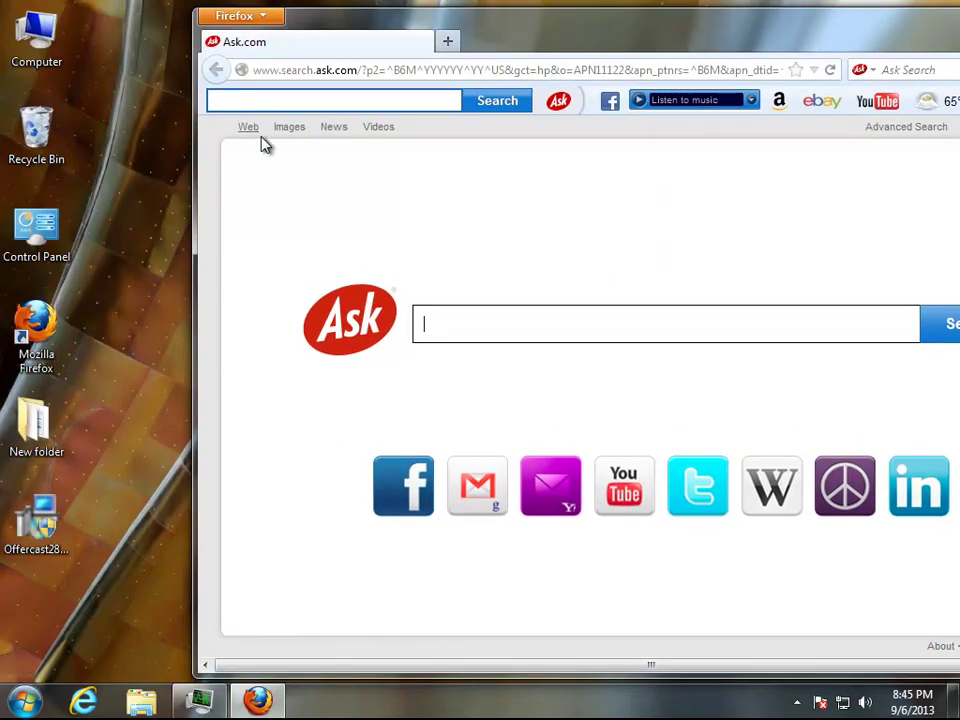
# - Open the installed programs list from Control Panel, start uninstalling Ask Toolbar, and confirm its removal
pyautogui.doubleClick(48, 247)
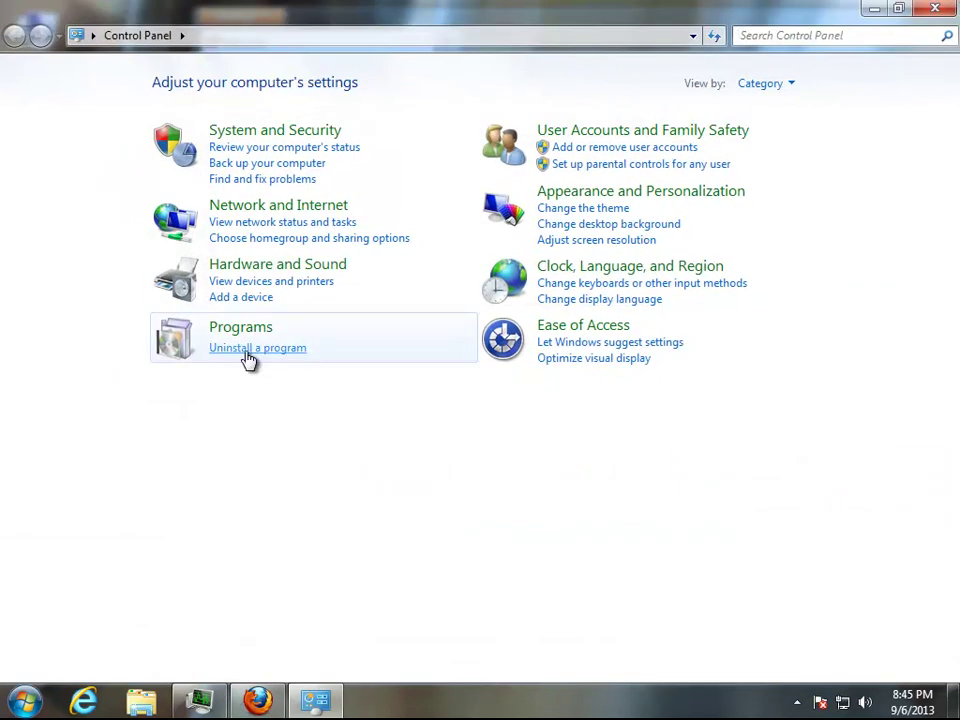
pyautogui.click(250, 356)
pyautogui.click(285, 198)
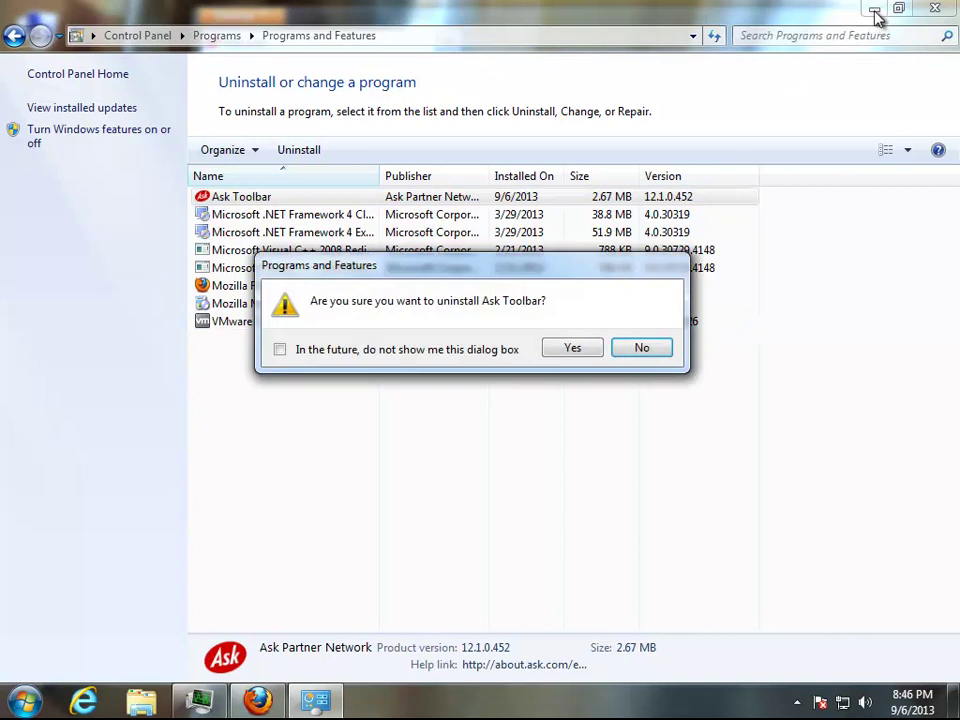
pyautogui.click(572, 347)
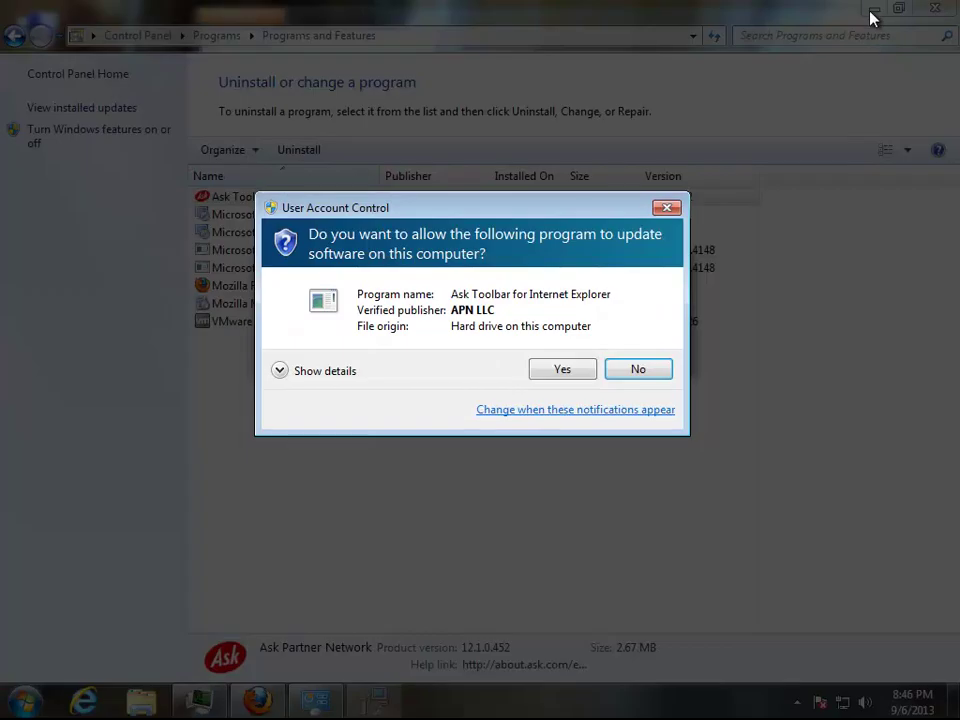
# - Show the details of the User Account Control request, allow the Ask Toolbar uninstaller, and minimize Programs and Features
pyautogui.click(341, 378)
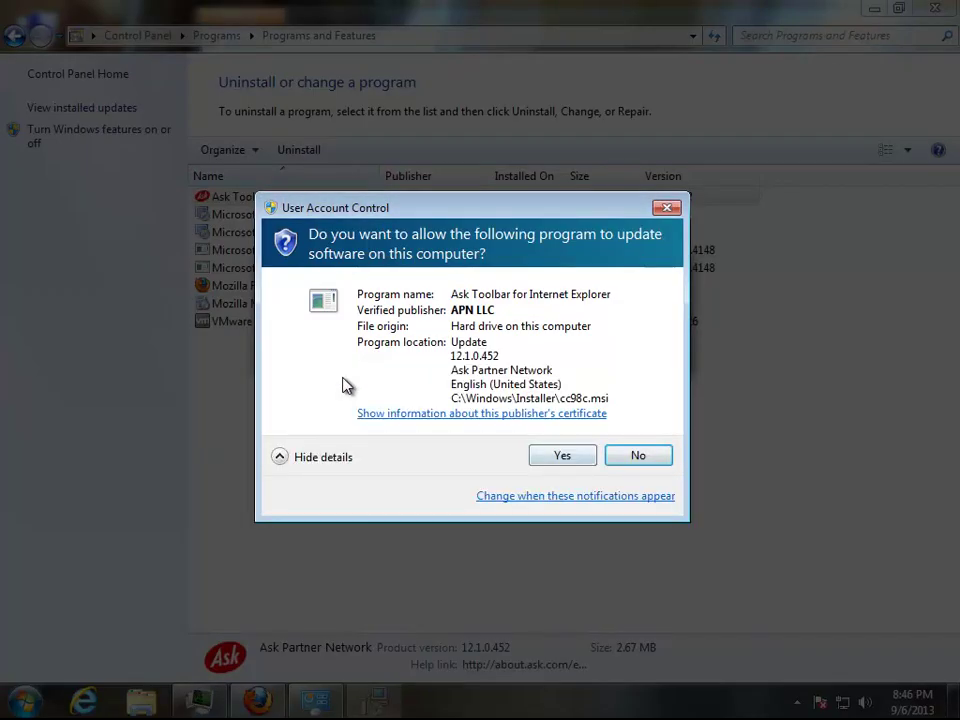
pyautogui.click(551, 453)
pyautogui.click(870, 10)
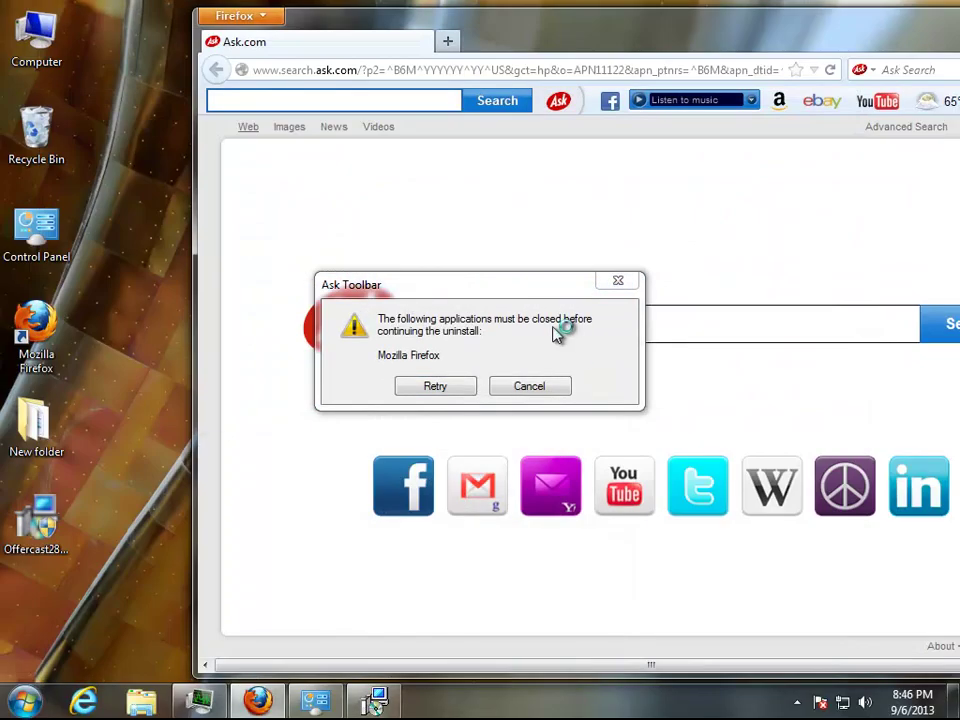
# - Maximize the Firefox window and move the Ask Toolbar uninstall warning below the row of site icons on the Ask.com page
pyautogui.moveTo(501, 290); pyautogui.dragTo(557, 272)
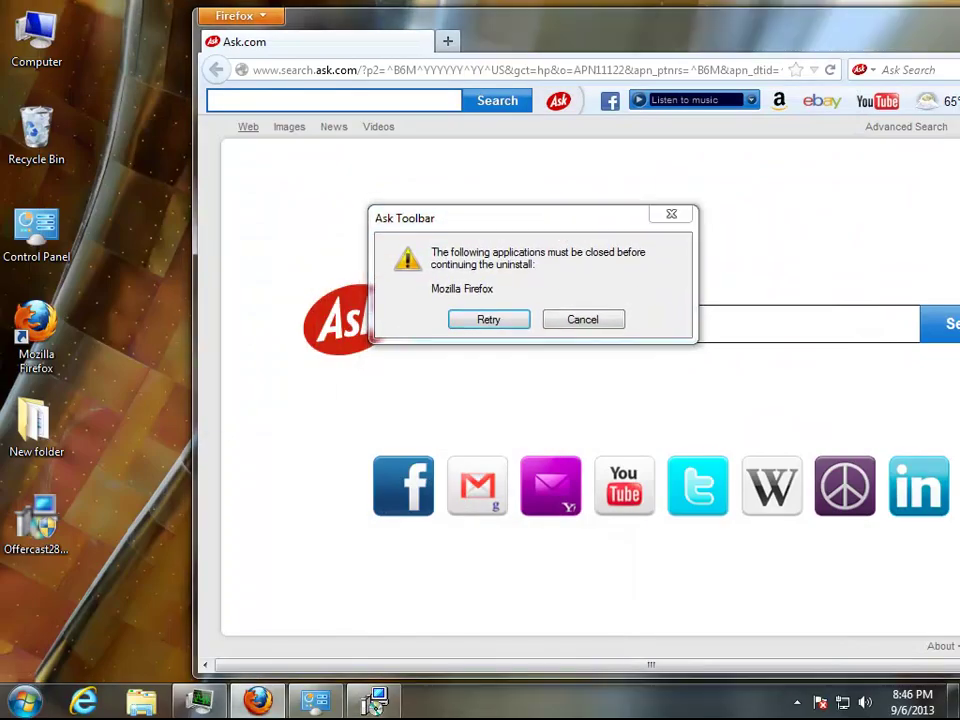
pyautogui.doubleClick(825, 45)
pyautogui.moveTo(537, 222); pyautogui.dragTo(462, 531)
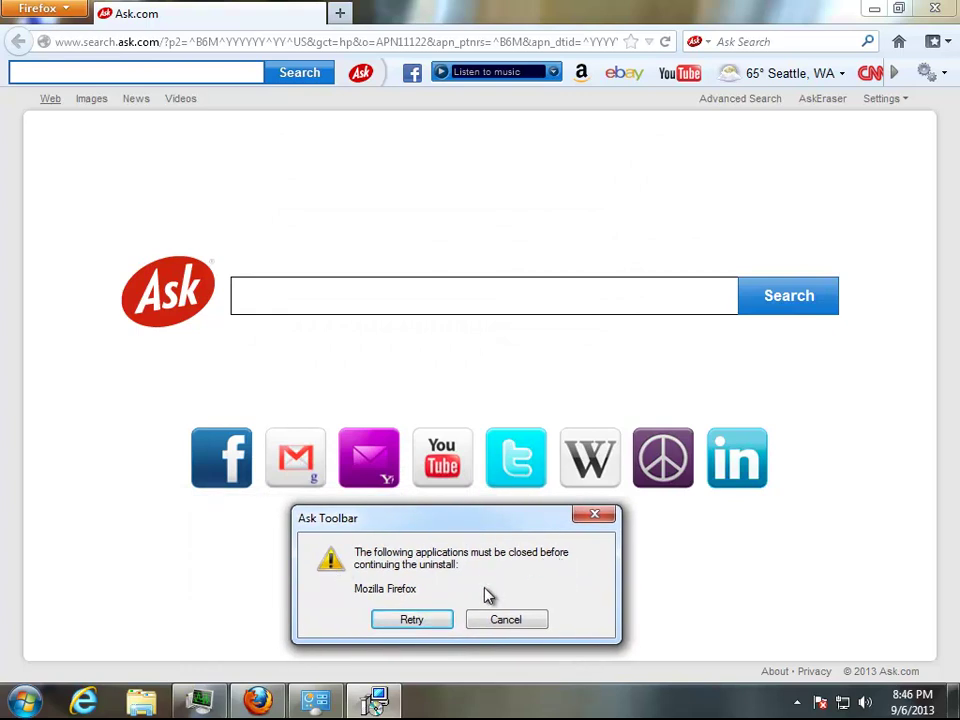